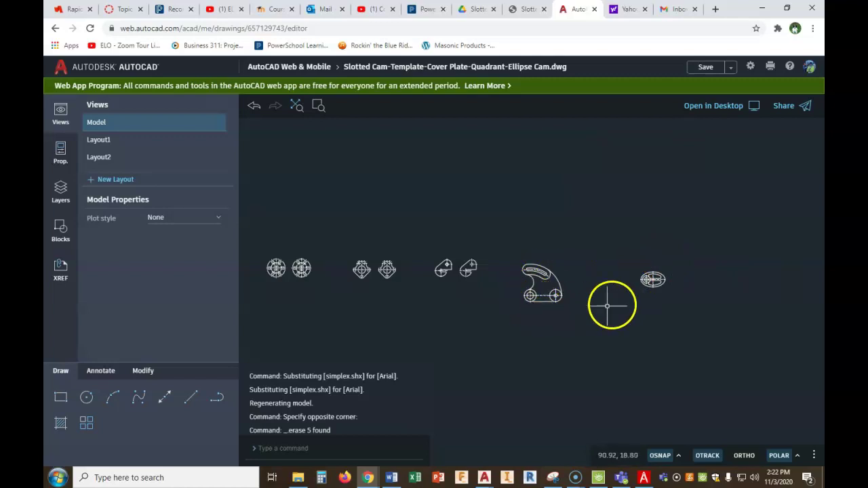
Examine the Quadrant for Lathe figure in PDF Architect, then return to the AutoCAD drawing
scroll(479, 275, "up", 2)
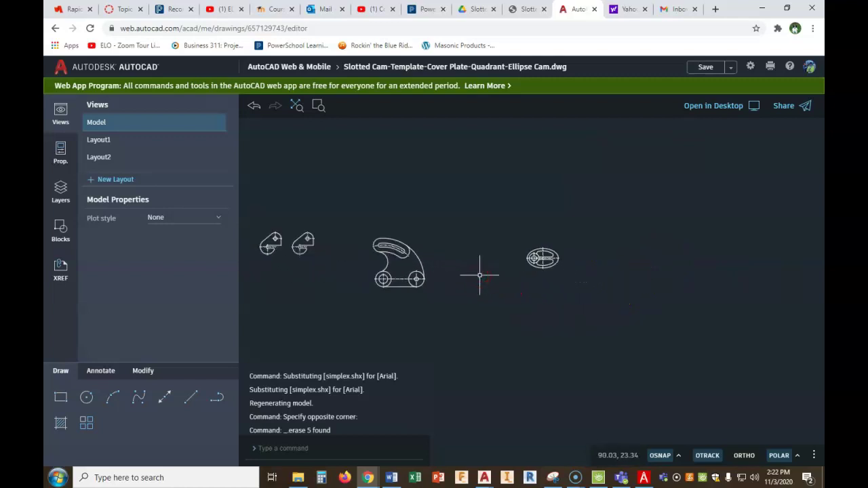
scroll(481, 280, "up", 1)
mouse_move(481, 285)
middle_mouse_down()
mouse_move(529, 300)
mouse_move(534, 314)
middle_mouse_up()
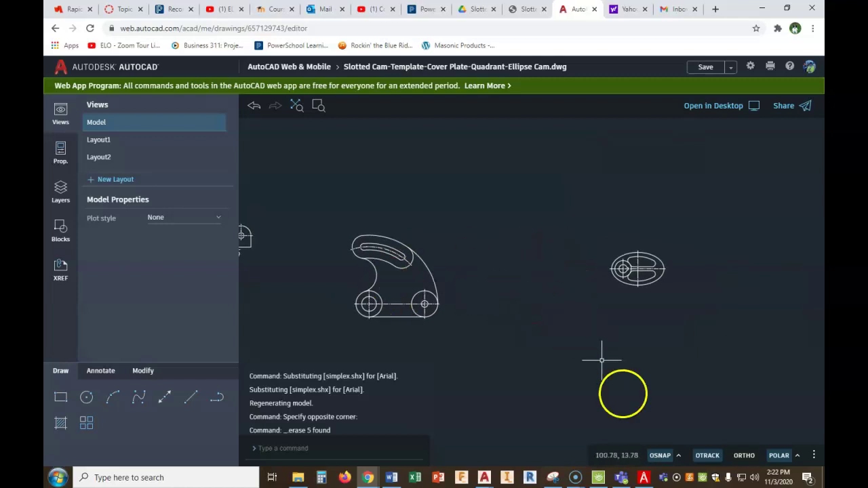
left_click(644, 477)
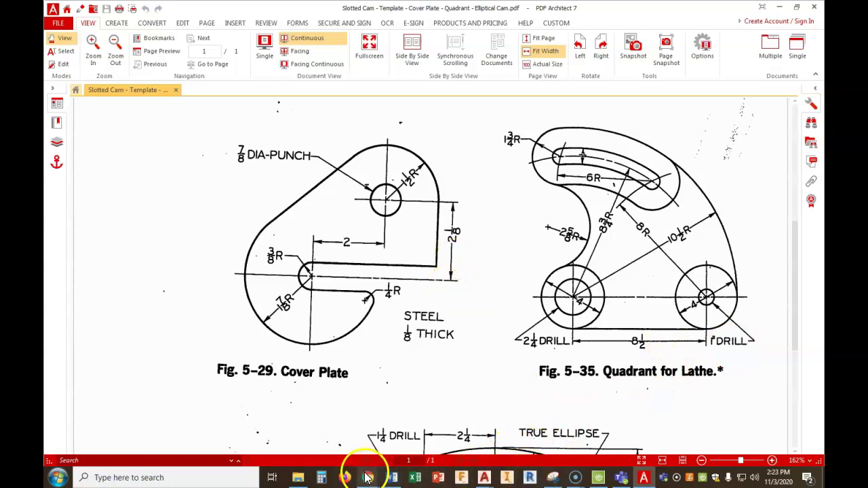
mouse_move(366, 475)
left_click(334, 434)
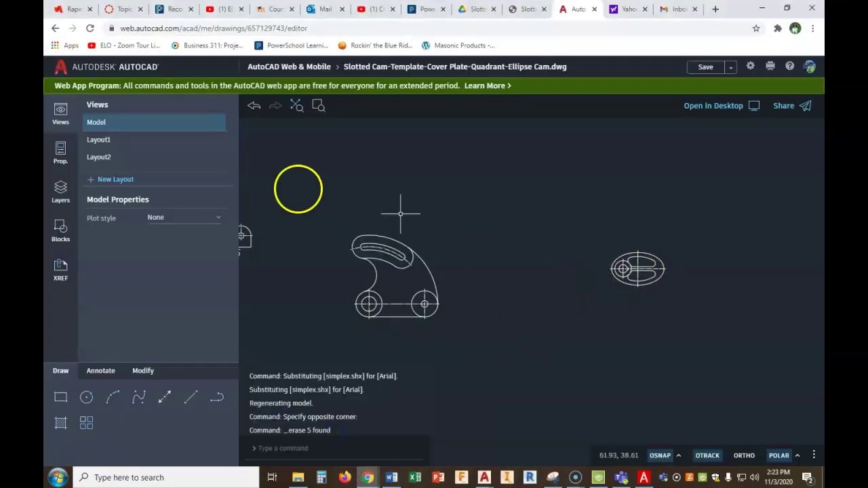
Draw a circle of diameter 4 in the space beside the finished quadrant, centered in line with its lower horizontal centerline
scroll(442, 259, "up", 1)
scroll(465, 285, "up", 1)
mouse_move(465, 284)
middle_mouse_down()
mouse_move(488, 230)
mouse_move(485, 267)
middle_mouse_up()
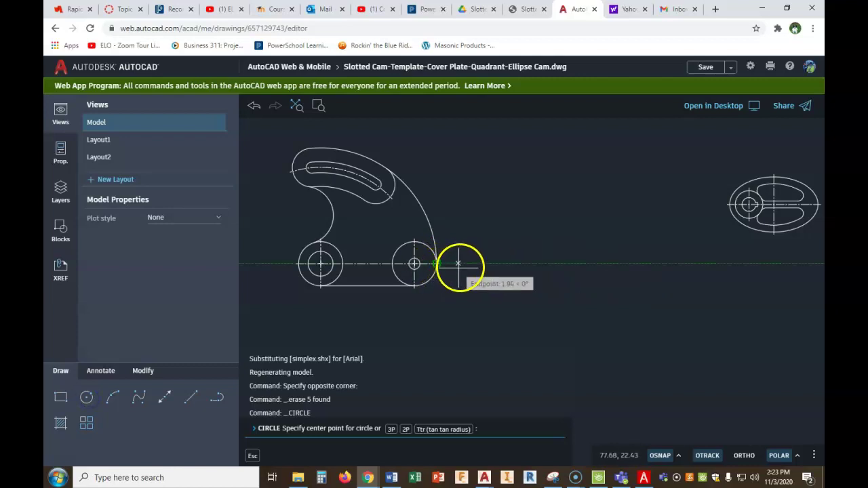
left_click(504, 263)
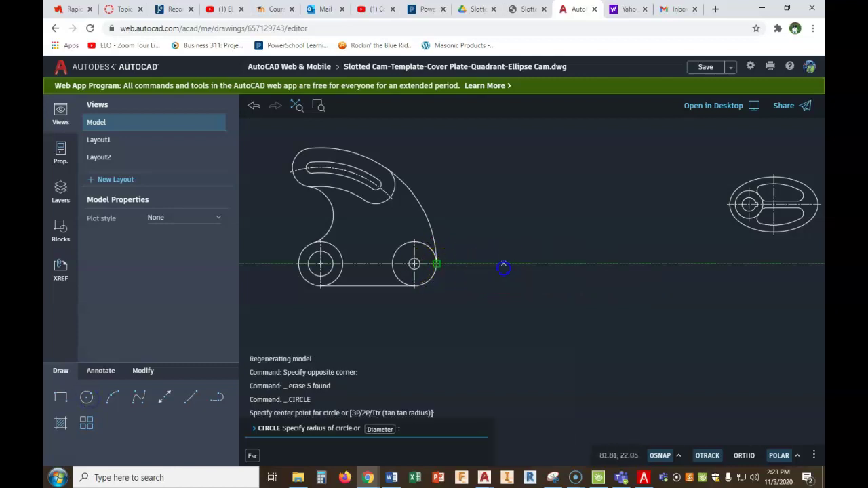
left_click(380, 429)
type("4")
key("Return")
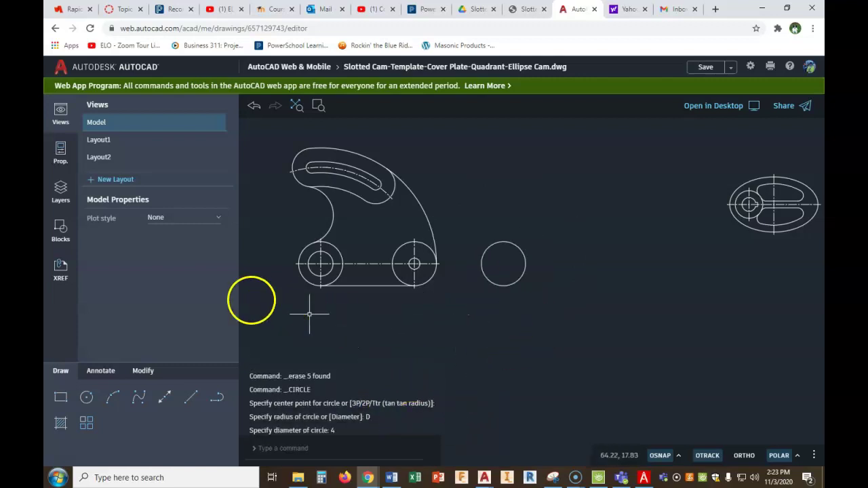
Draw a second circle of diameter 4 with its center 8.5 horizontally to the right of the first circle's center
left_click(87, 399)
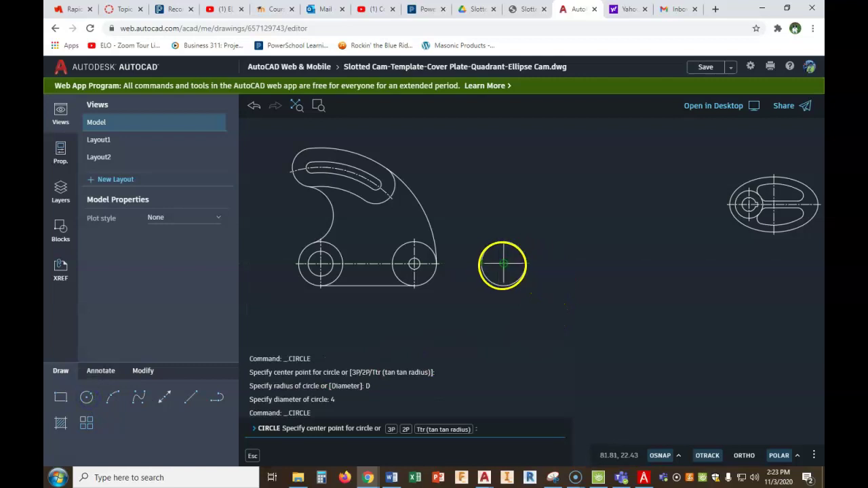
scroll(505, 265, "up", 3)
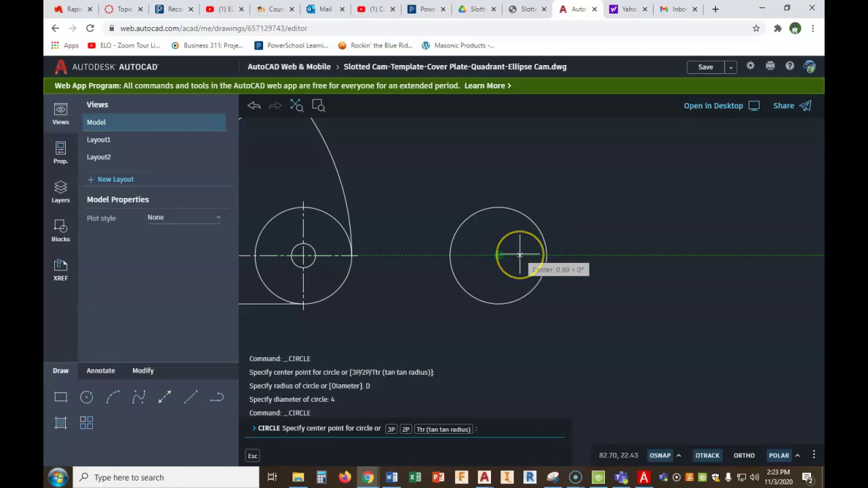
type("5")
key("Return")
scroll(566, 256, "down", 1)
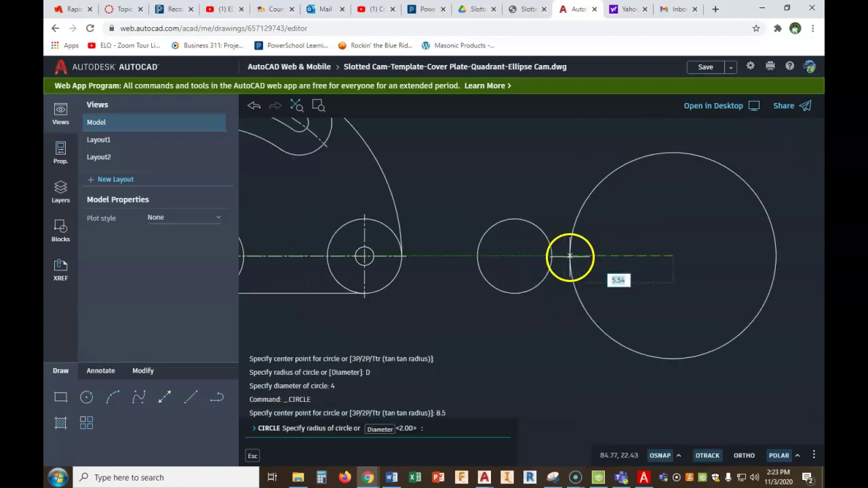
left_click(380, 429)
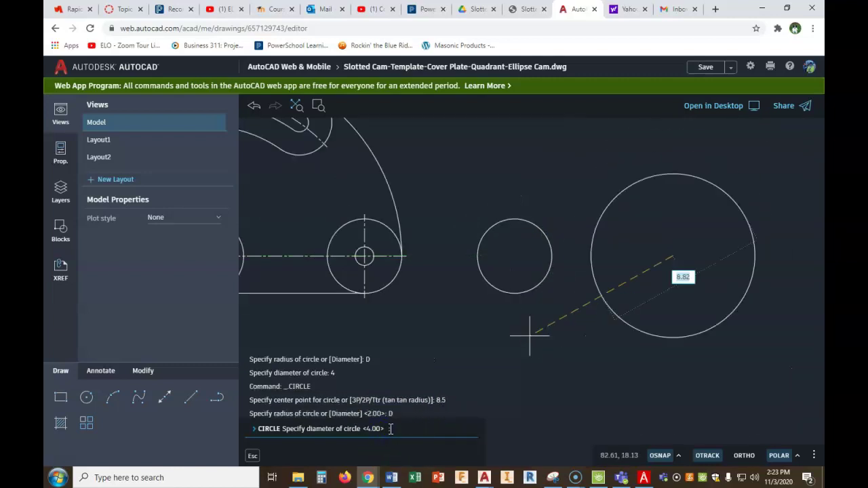
type("4")
key("Return")
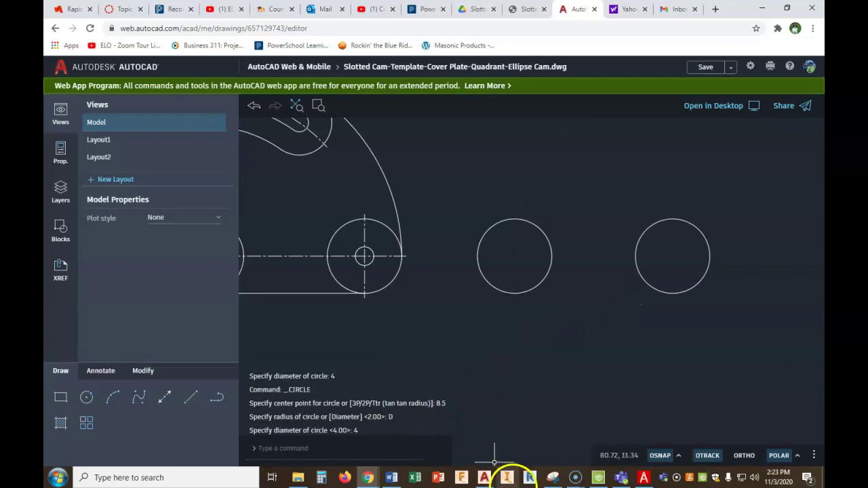
Check the drill sizes in the PDF reference and draw a circle of diameter 2.25 concentric with the new left circle
left_click(642, 478)
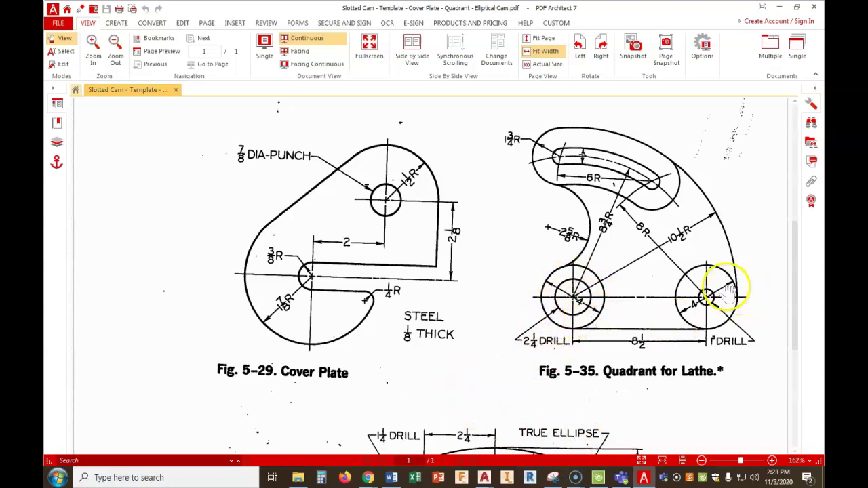
left_click(642, 479)
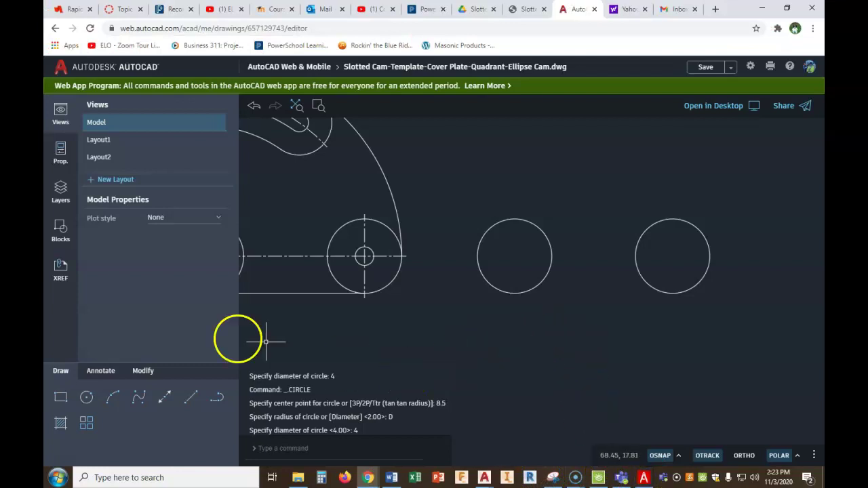
left_click(86, 396)
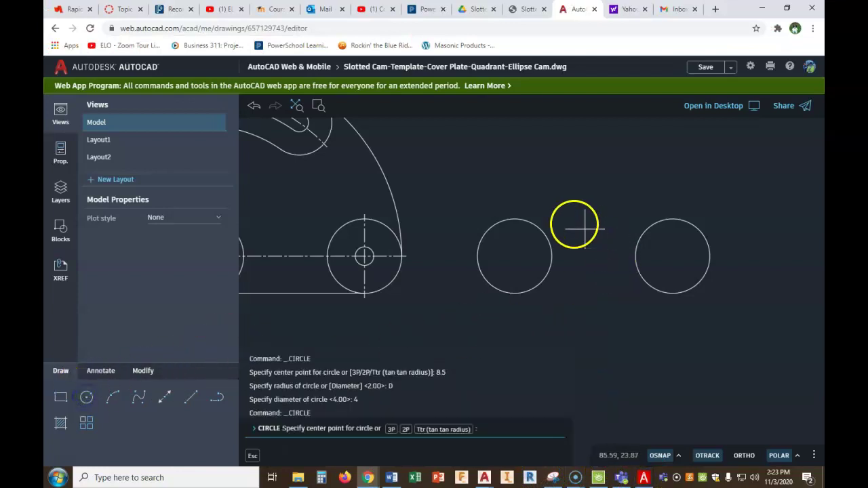
left_click(515, 256)
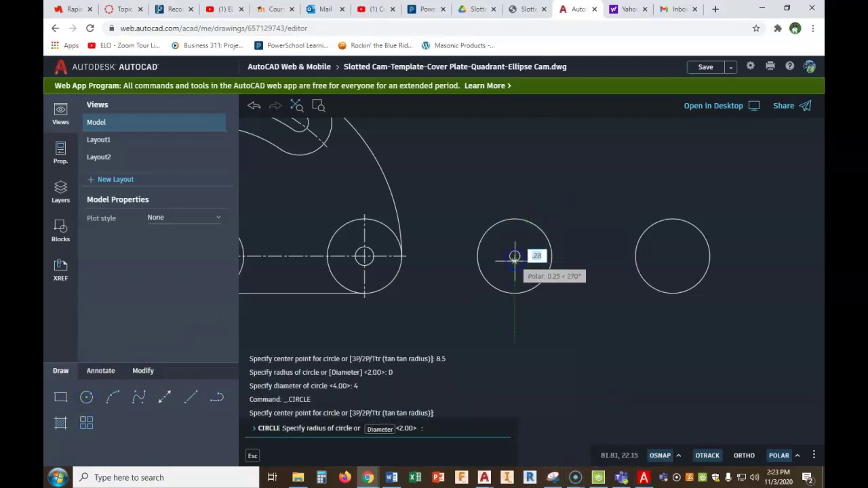
left_click(643, 479)
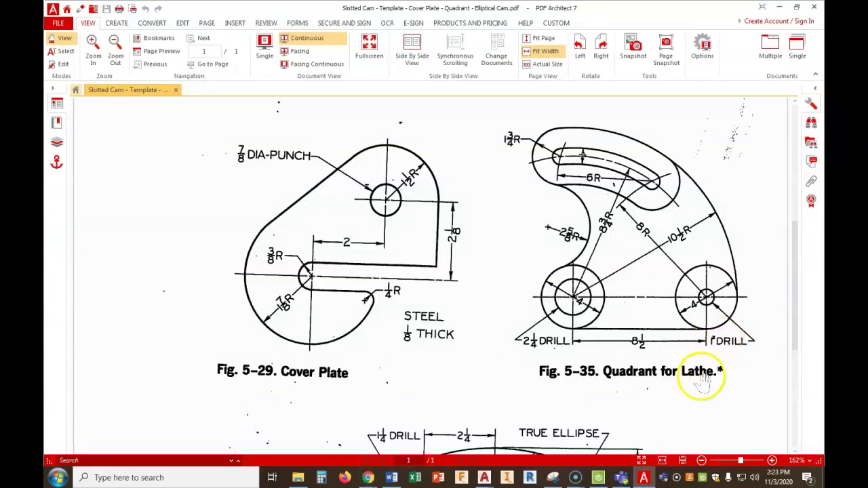
left_click(643, 478)
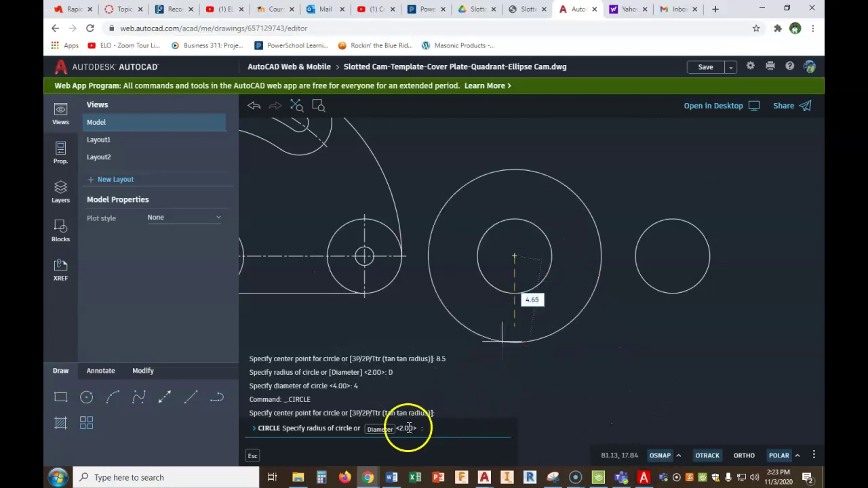
left_click(387, 430)
type("2.2")
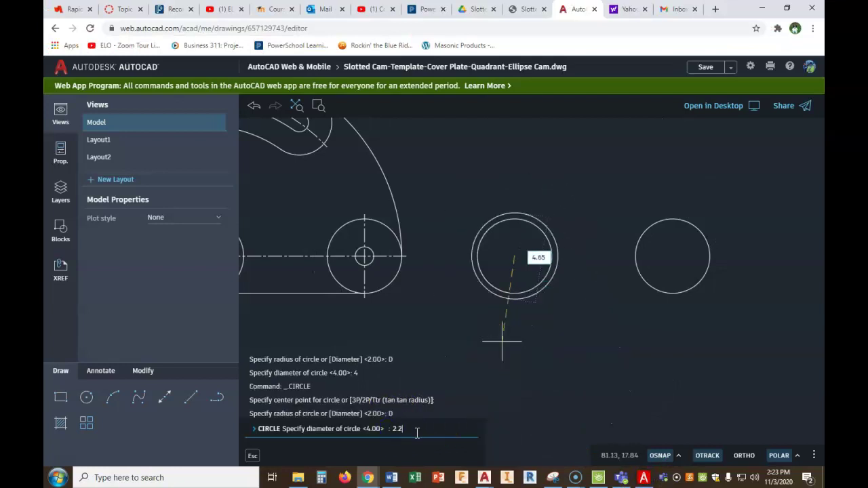
type("5")
key("Return")
Draw a circle of diameter 1 concentric with the new right circle
right_click(654, 337)
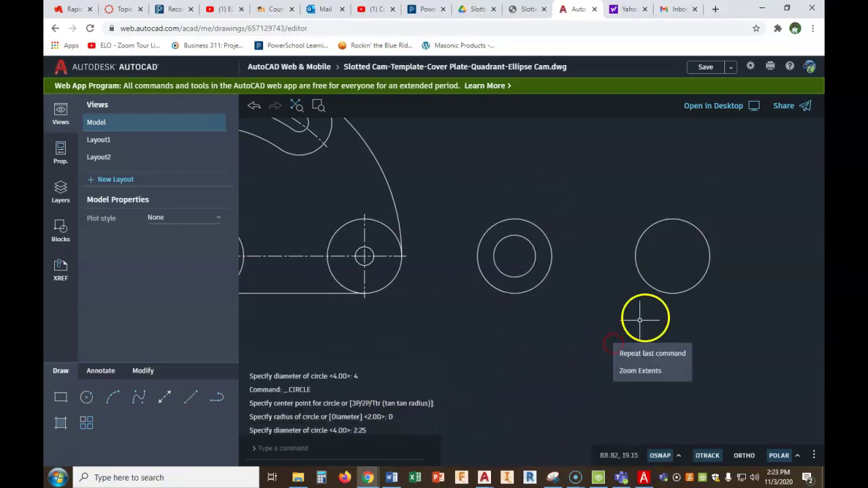
left_click(656, 354)
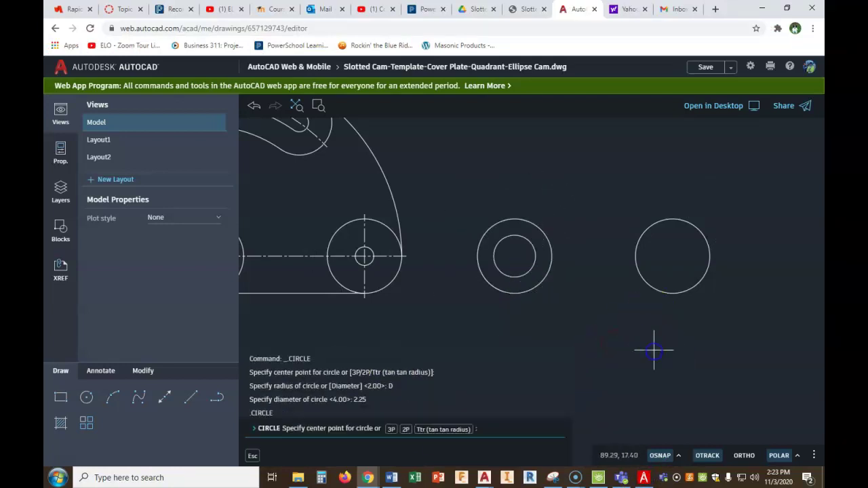
left_click(672, 257)
left_click(378, 431)
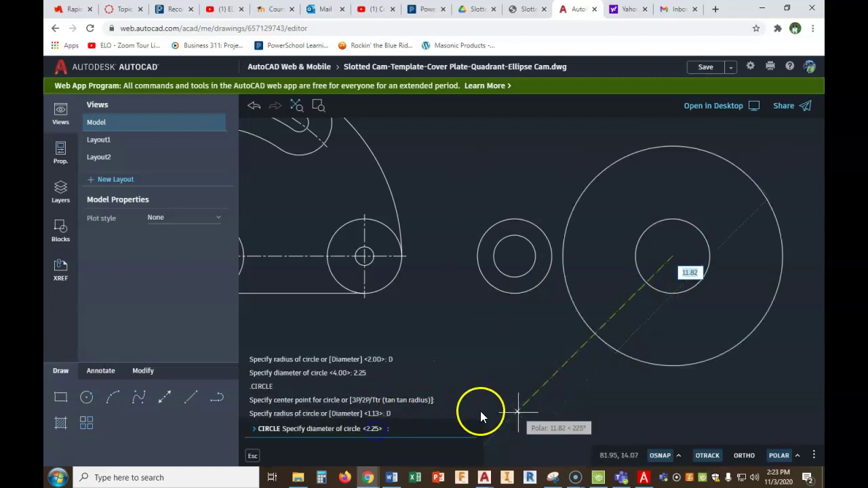
type("1")
key("Return")
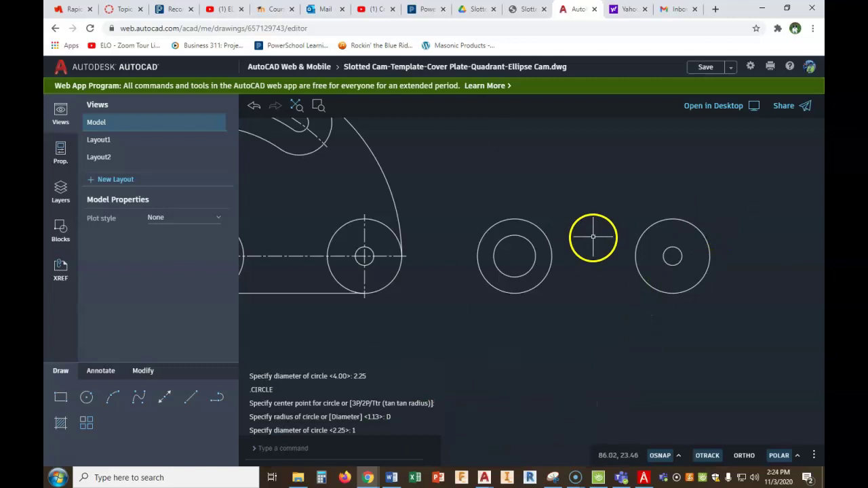
Draw a horizontal line joining the bottom quadrant points of the two new outer circles
left_click(191, 397)
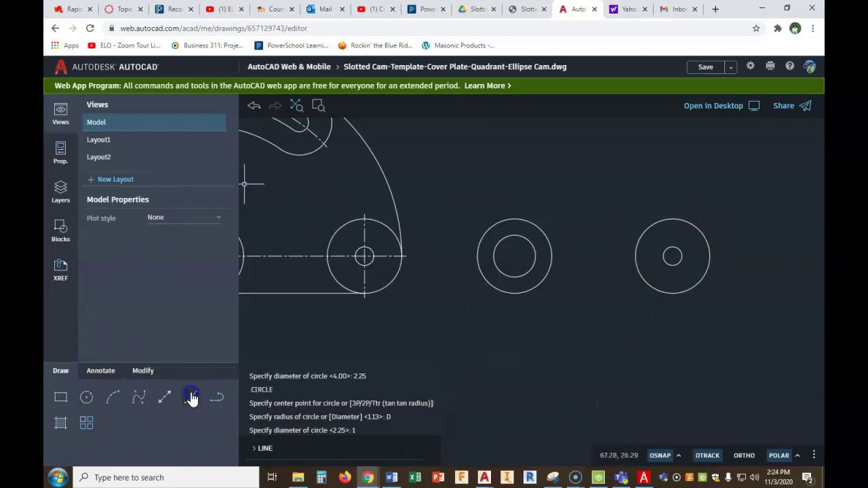
left_click(514, 293)
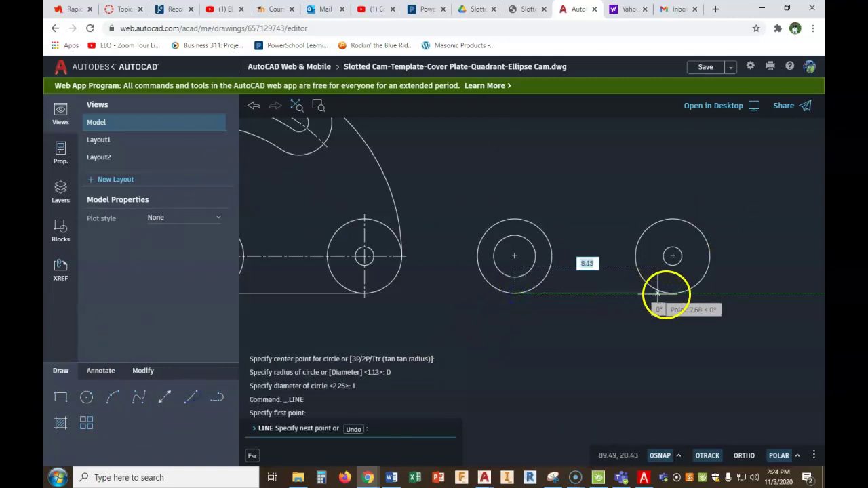
left_click(673, 293)
right_click(673, 369)
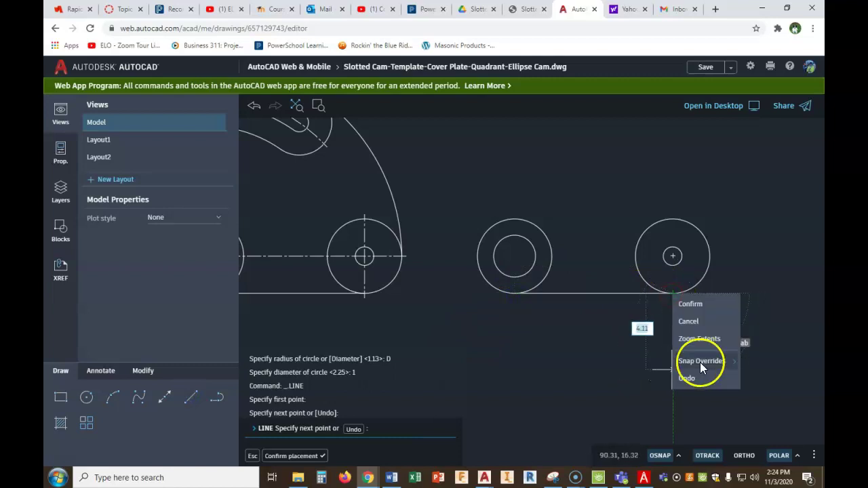
left_click(696, 303)
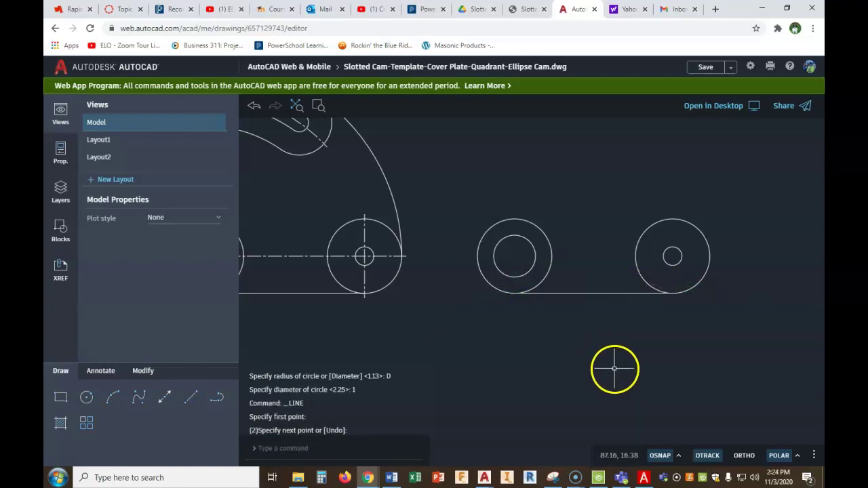
middle_click_drag(602, 351, 531, 384)
scroll(530, 384, "down", 1)
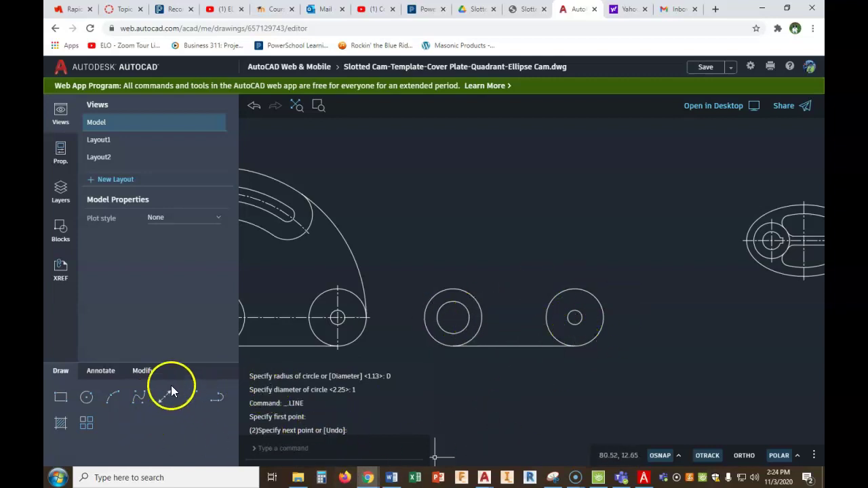
left_click(142, 372)
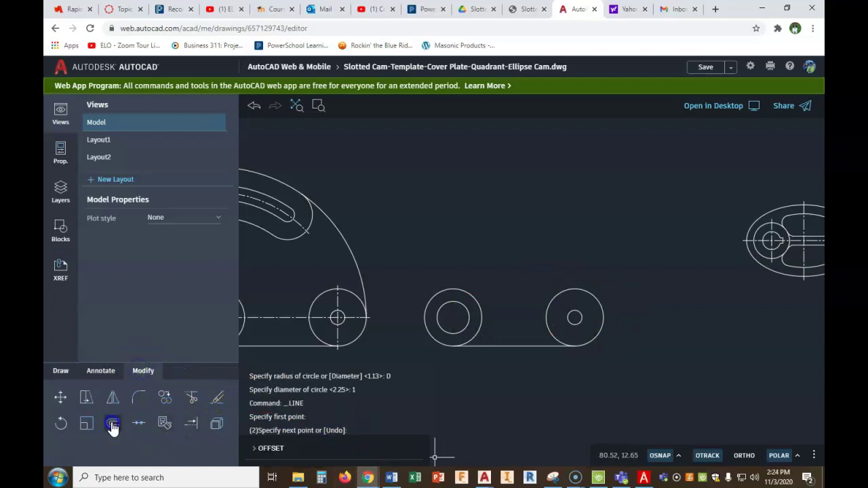
left_click(112, 425)
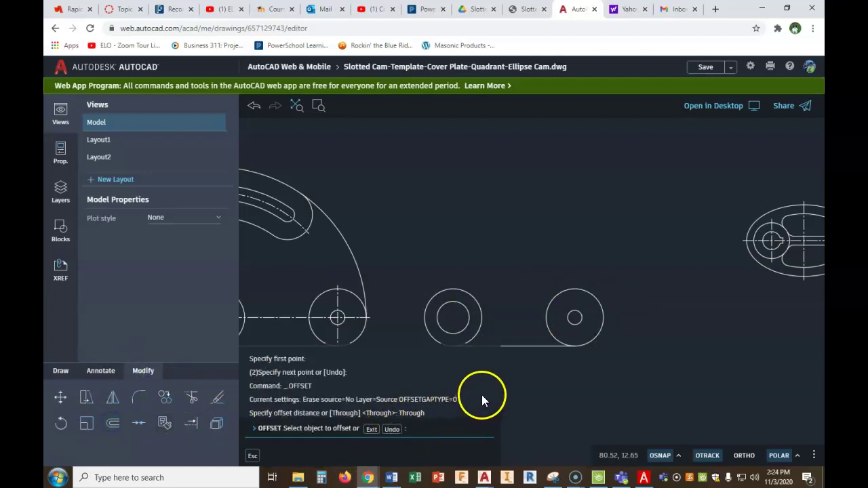
left_click(371, 430)
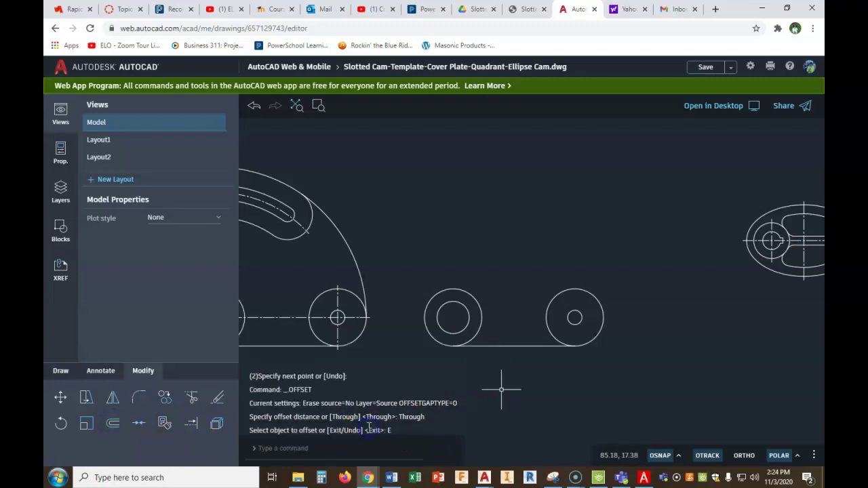
Offset the new left outer circle outward by .25
right_click(464, 386)
left_click(490, 388)
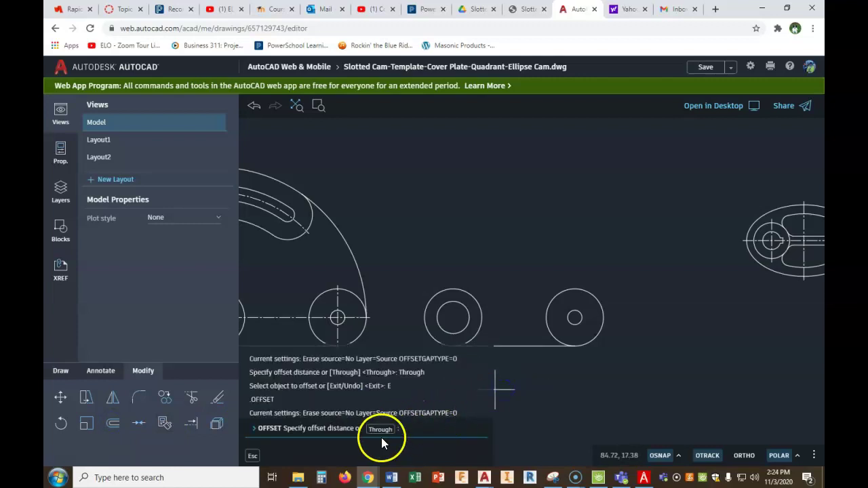
type(".25")
key("Return")
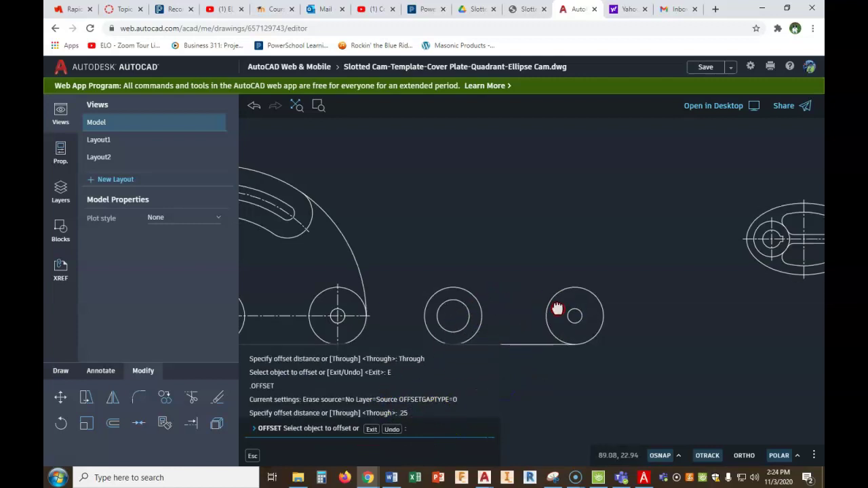
middle_click_drag(556, 308, 553, 286)
left_click(455, 262)
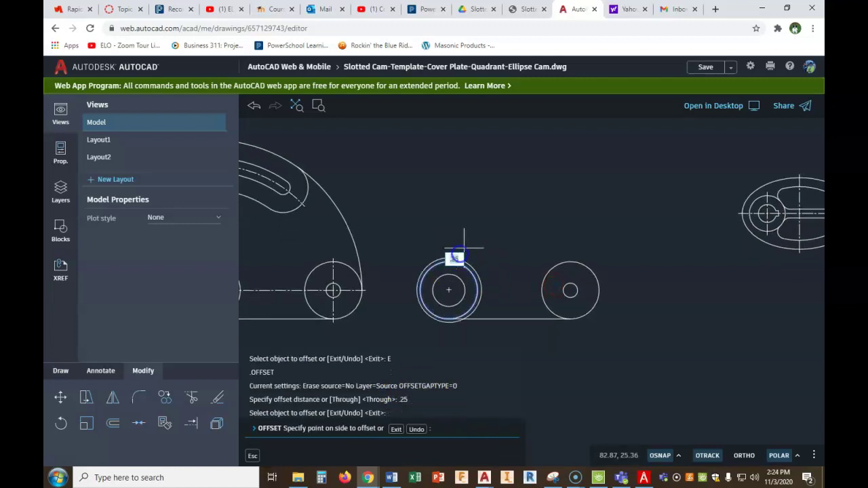
left_click(464, 249)
left_click(67, 370)
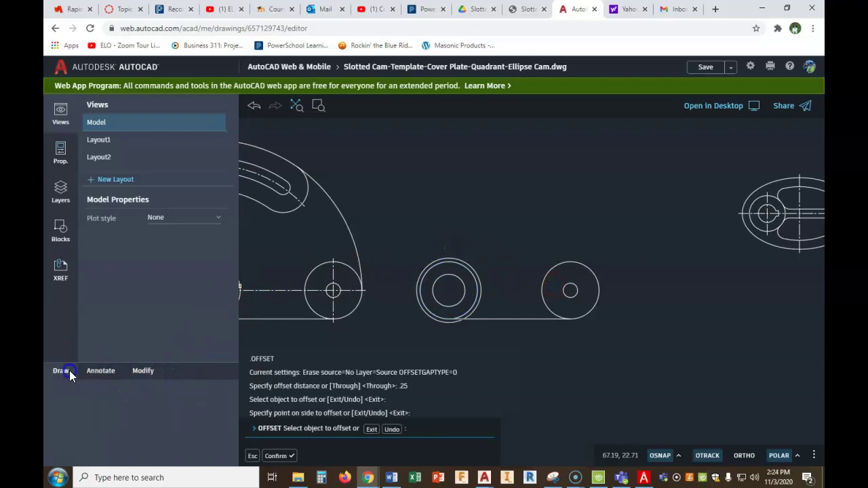
Draw a horizontal line joining the left and right quadrant points of the offset circle, and delete that circle
left_click(191, 398)
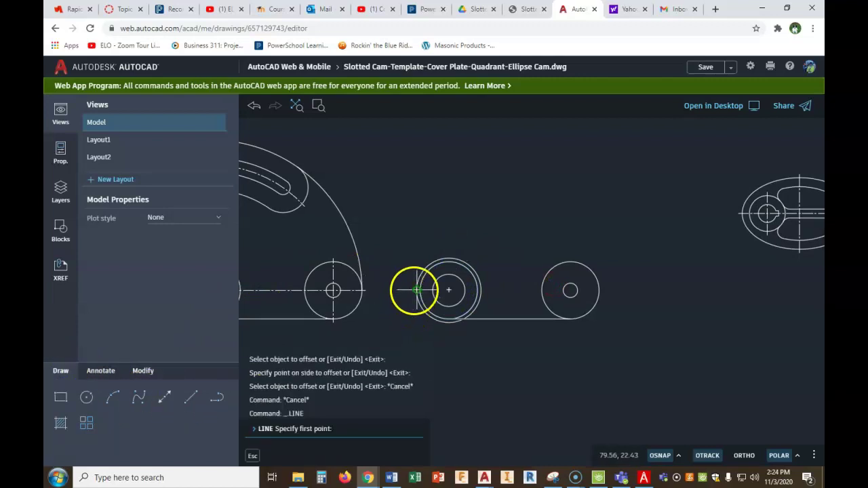
left_click(448, 290)
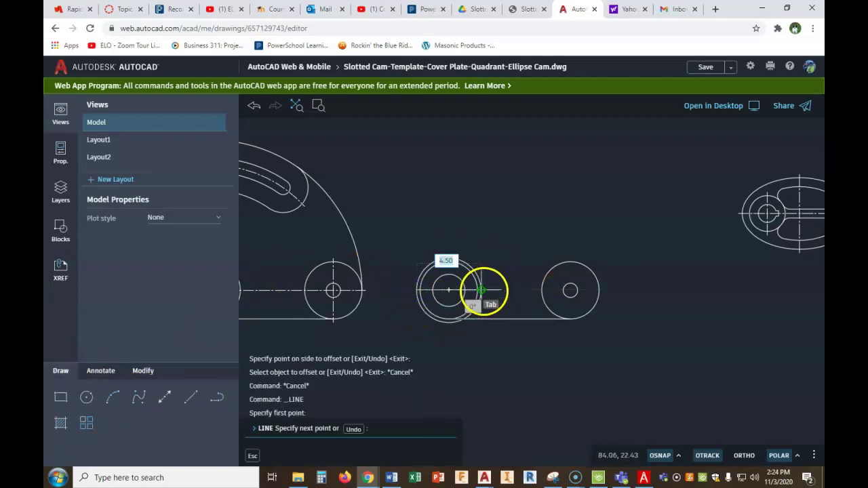
left_click(480, 291)
right_click(483, 293)
left_click(510, 303)
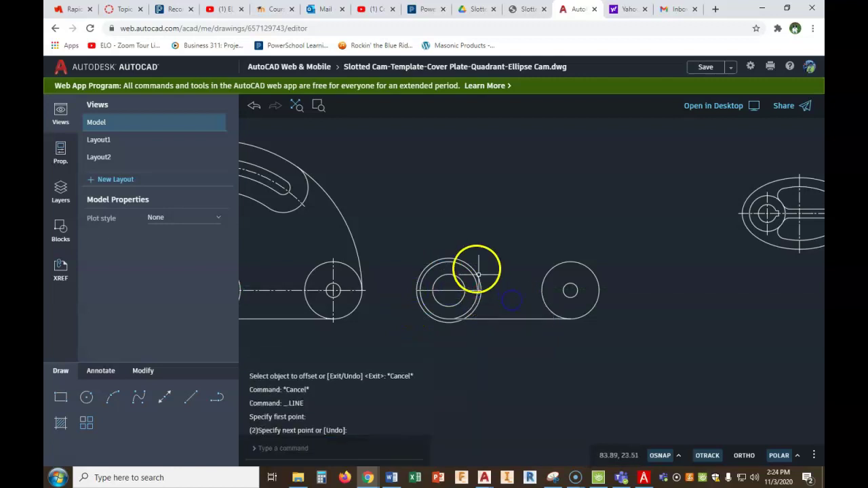
left_click(460, 260)
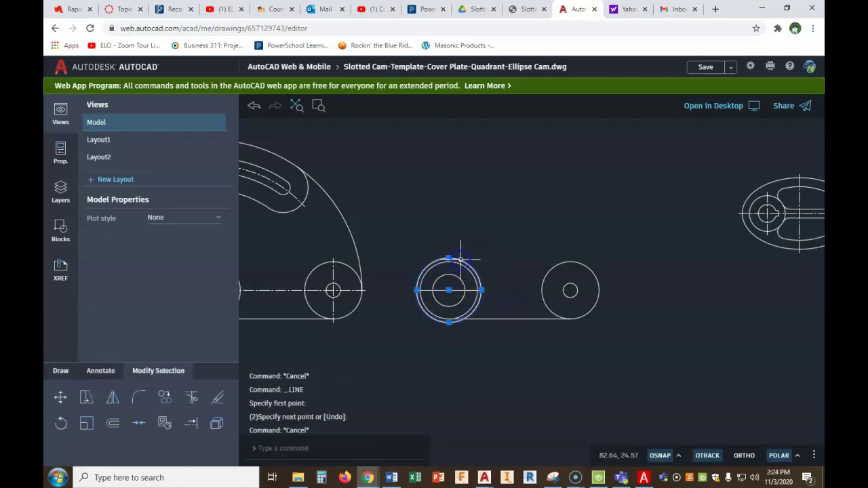
key("Delete")
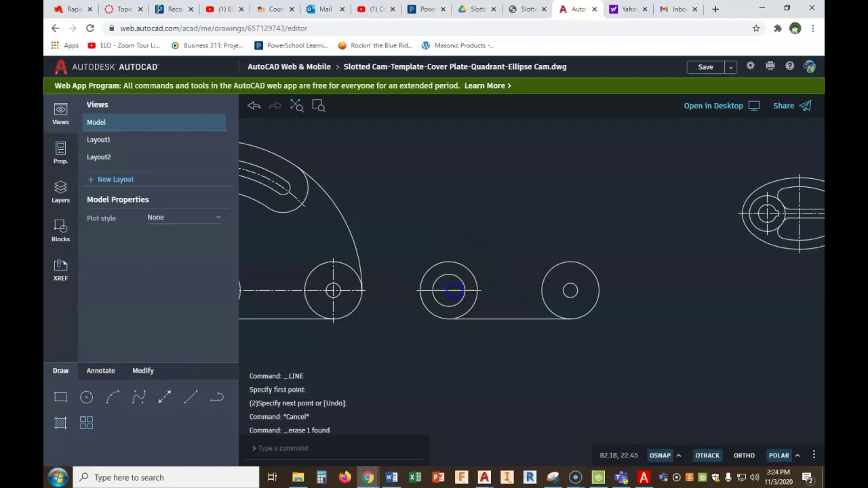
Put the horizontal line through the new left circles on the Center layer
left_click(454, 290)
left_click(59, 152)
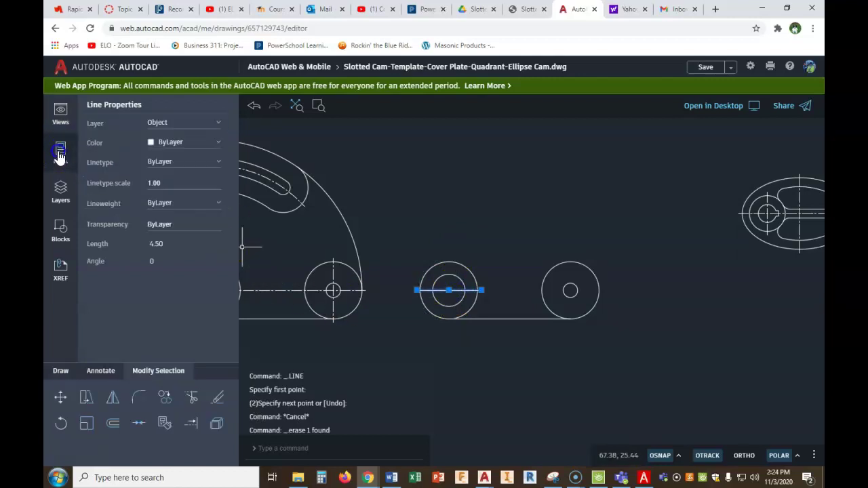
left_click(221, 126)
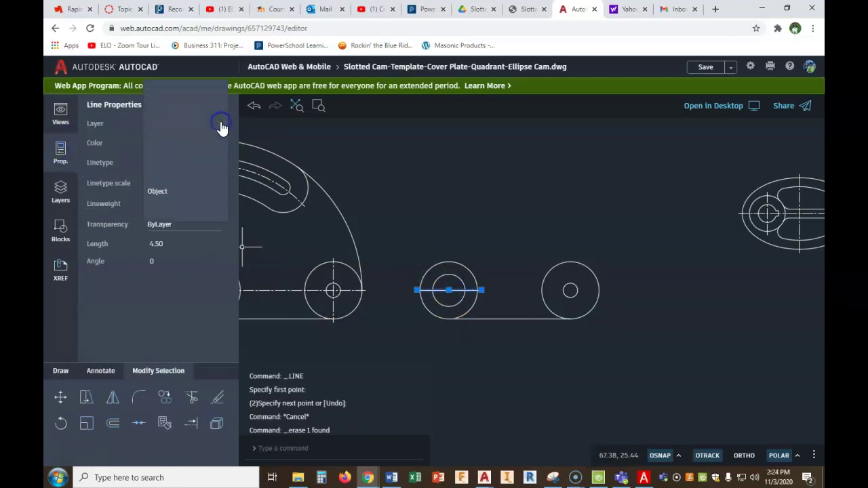
left_click(190, 123)
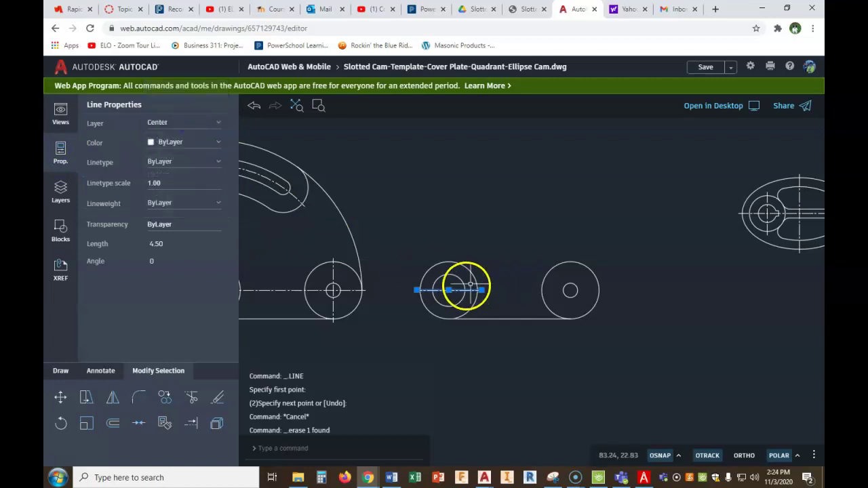
Mirror the centerline about a 45° line through the left circle's center, keeping the source line, to create the vertical centerline
left_click(112, 401)
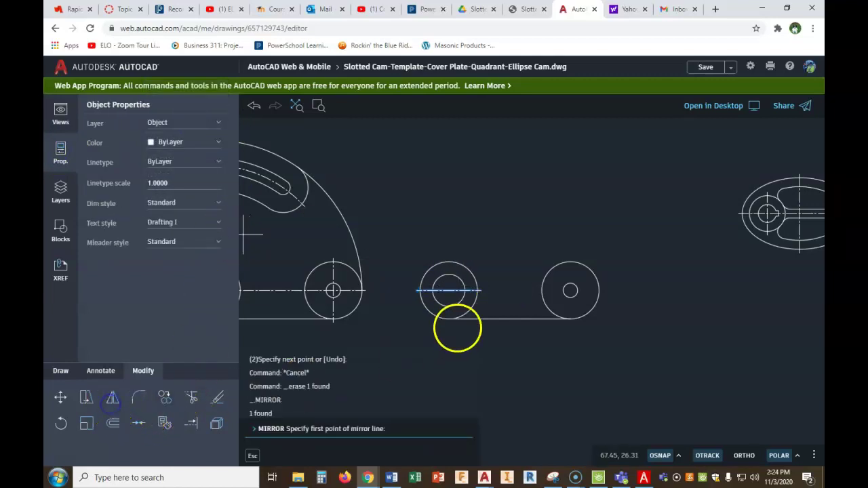
left_click(448, 290)
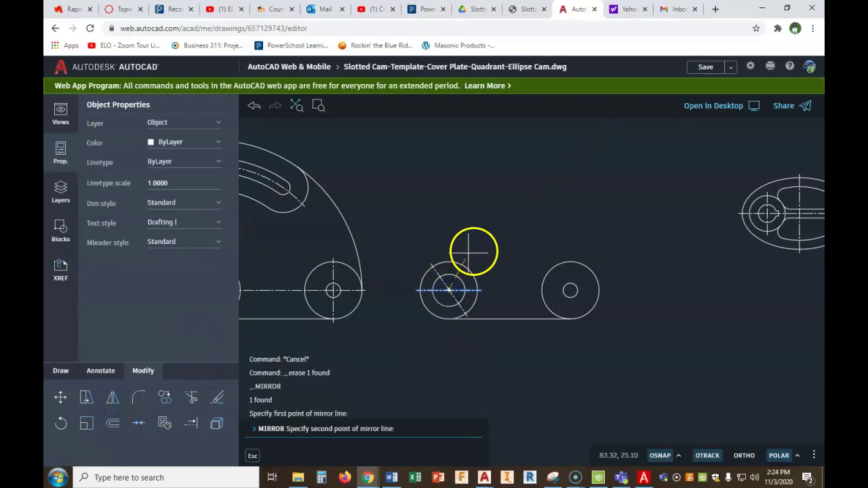
left_click(495, 249)
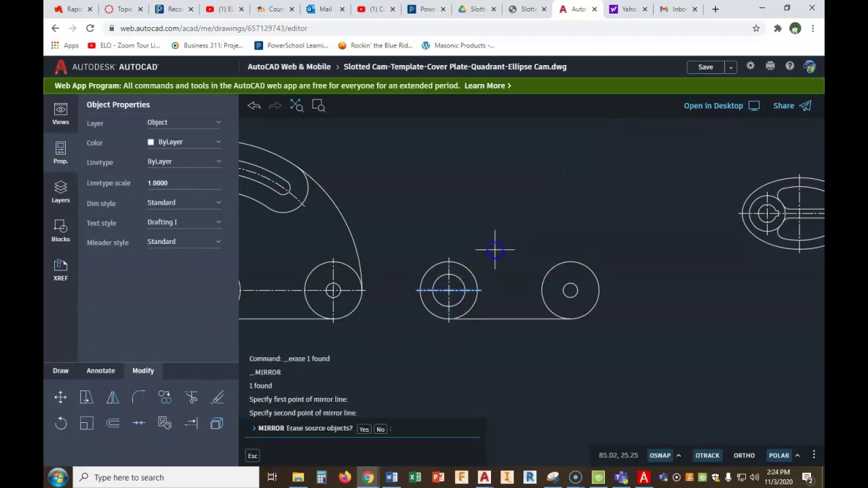
right_click(495, 250)
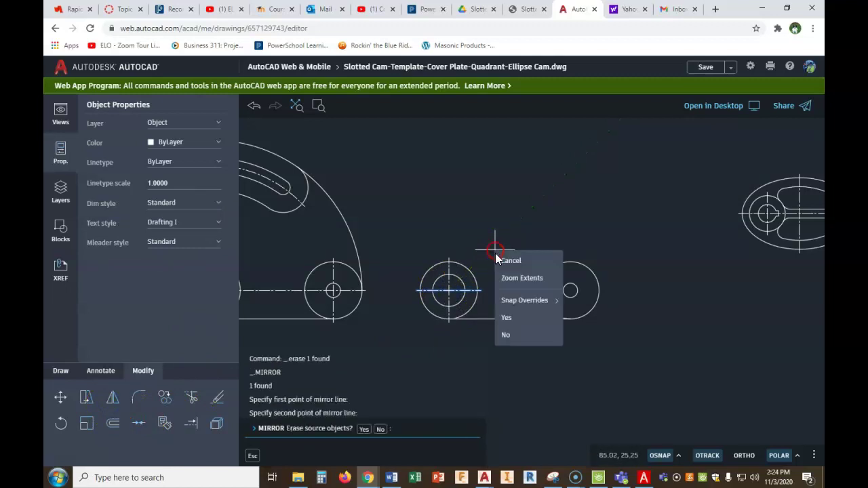
left_click(378, 430)
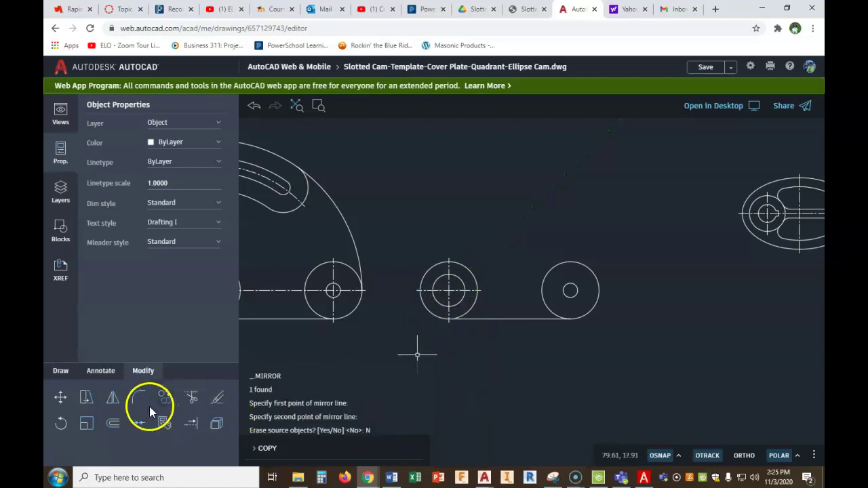
Copy both centerlines from the left circle's center to the center of the new right circle
left_click(446, 287)
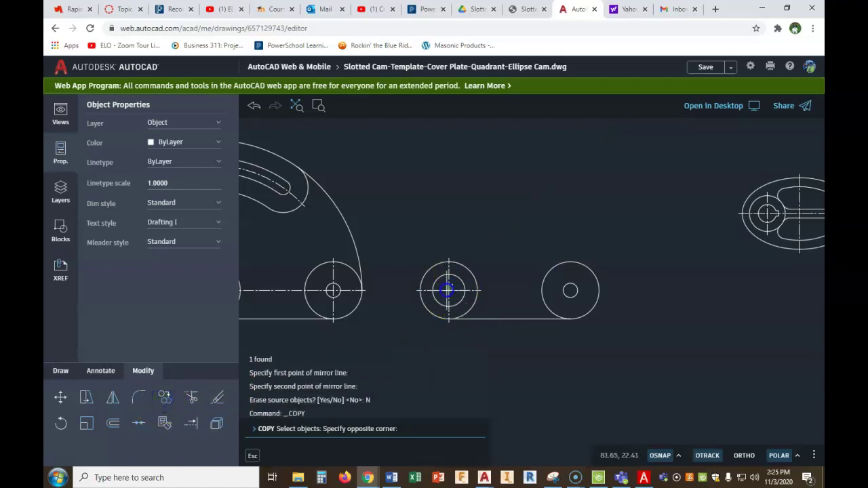
left_click(443, 293)
right_click(521, 270)
left_click(533, 285)
left_click(448, 290)
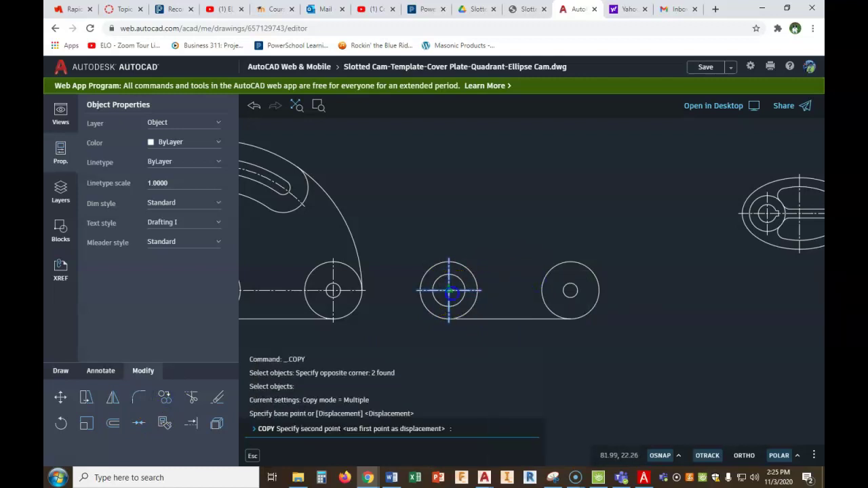
left_click(571, 291)
right_click(574, 350)
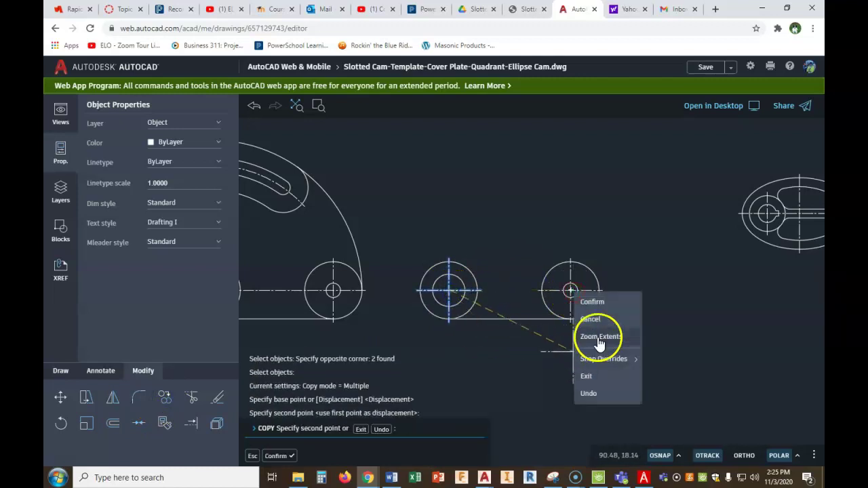
left_click(600, 304)
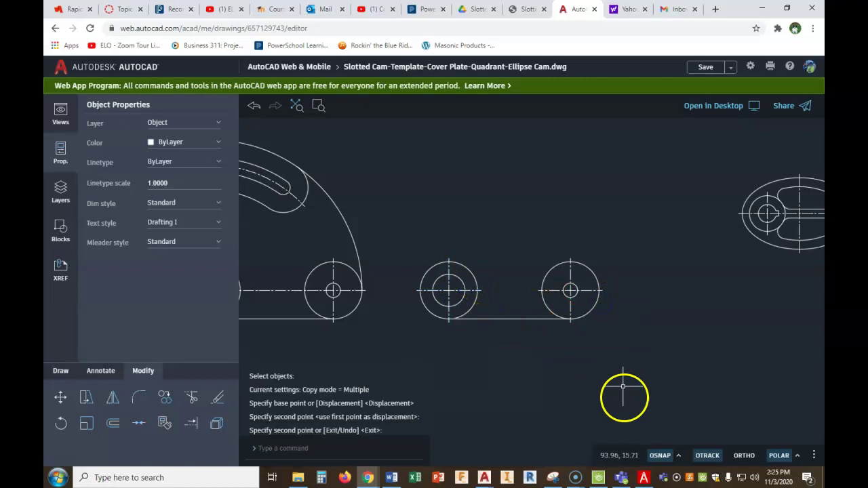
Check the outer arc radius in the PDF reference and draw a circle of radius 10.5 at the new left circle's center
left_click(643, 477)
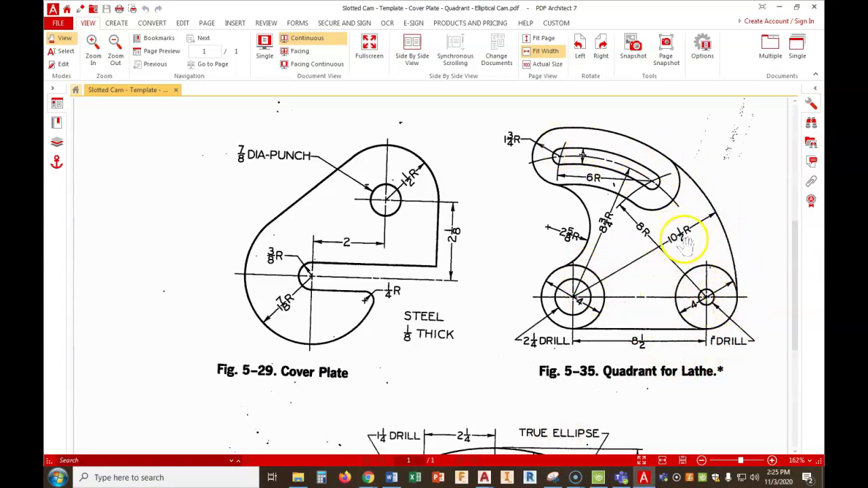
left_click(643, 478)
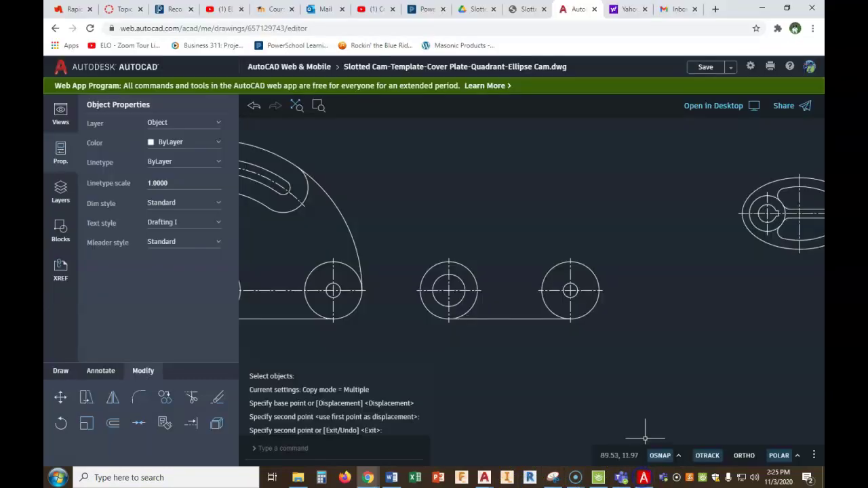
left_click(60, 370)
left_click(86, 398)
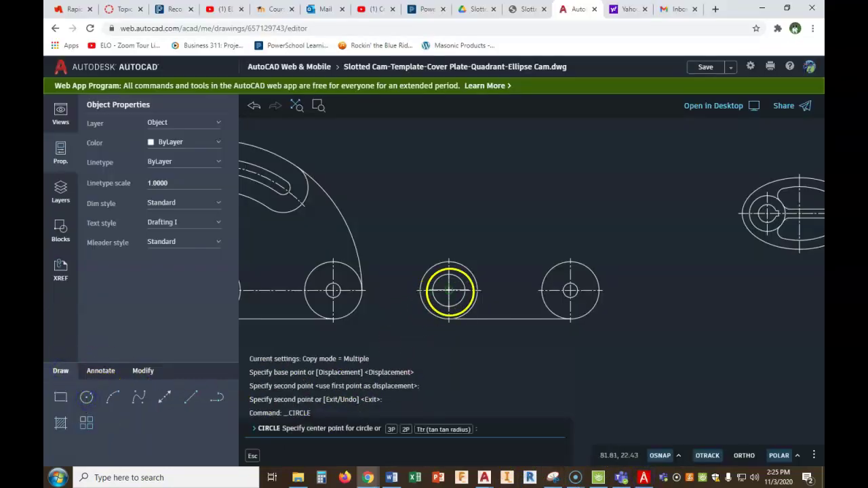
left_click(449, 290)
type("10.5")
key("Return")
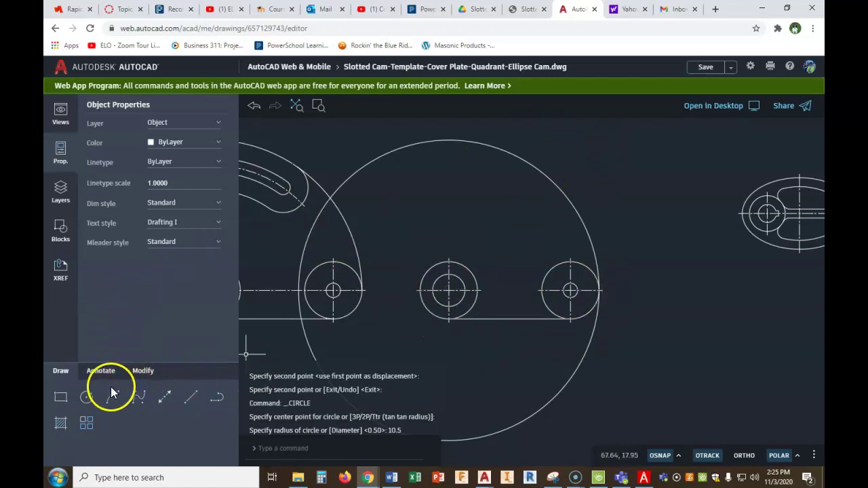
Move the entire new quadrant geometry horizontally to the right so the large circle clears the finished example
left_click(145, 372)
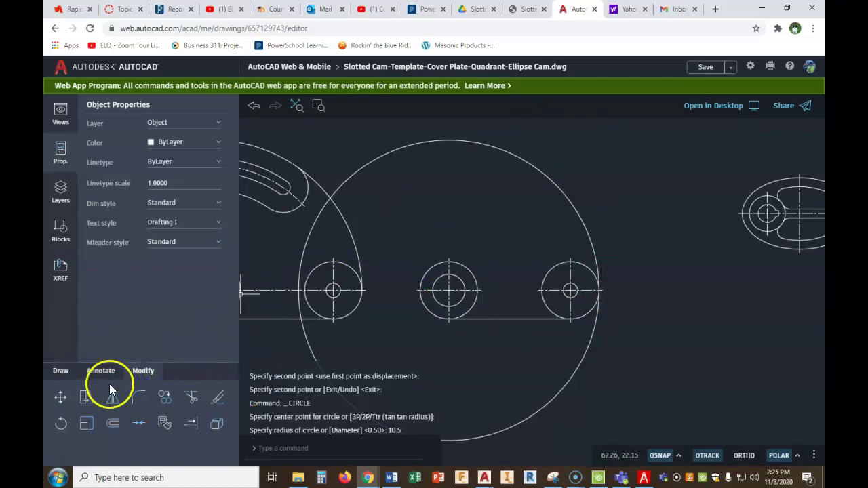
left_click(61, 398)
left_click(653, 156)
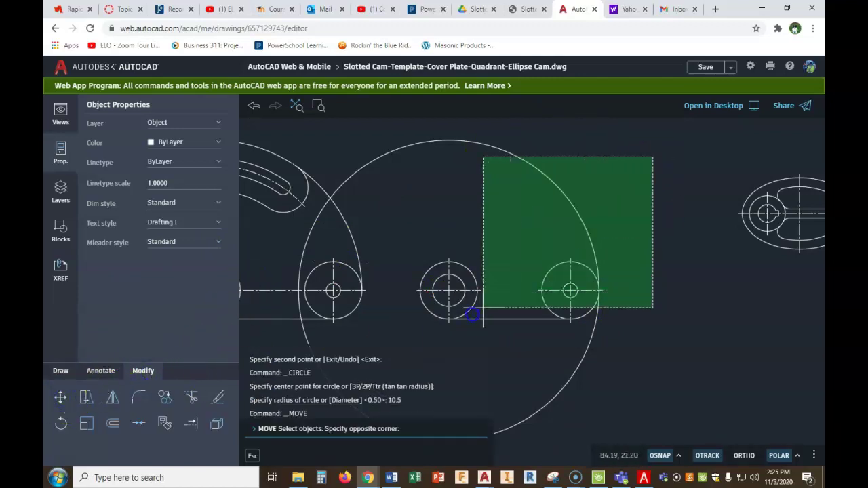
left_click(408, 329)
right_click(475, 227)
left_click(493, 239)
left_click(434, 215)
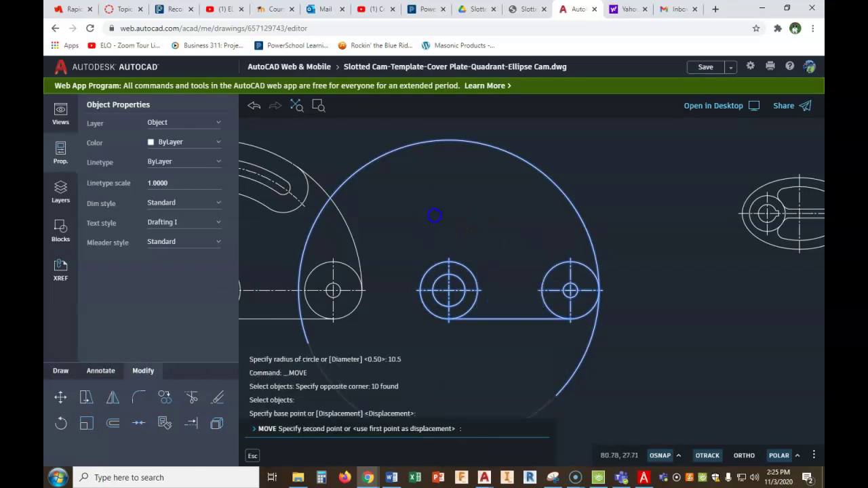
left_click(502, 214)
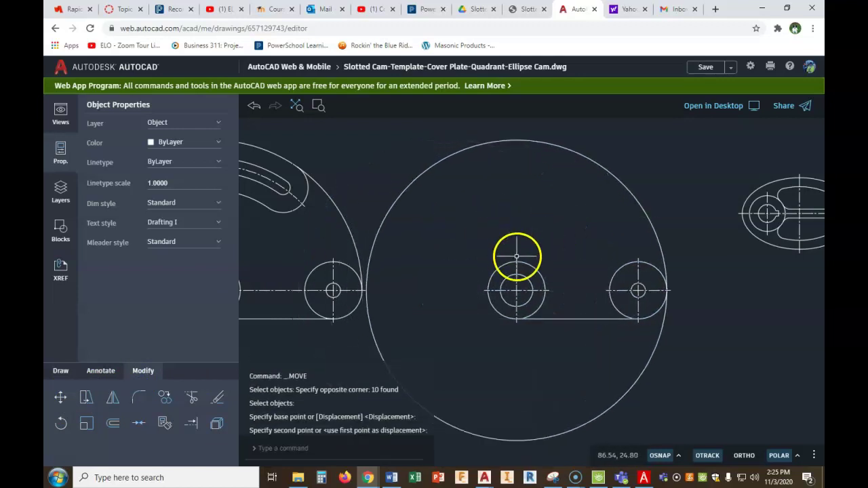
scroll(280, 300, "down", 4)
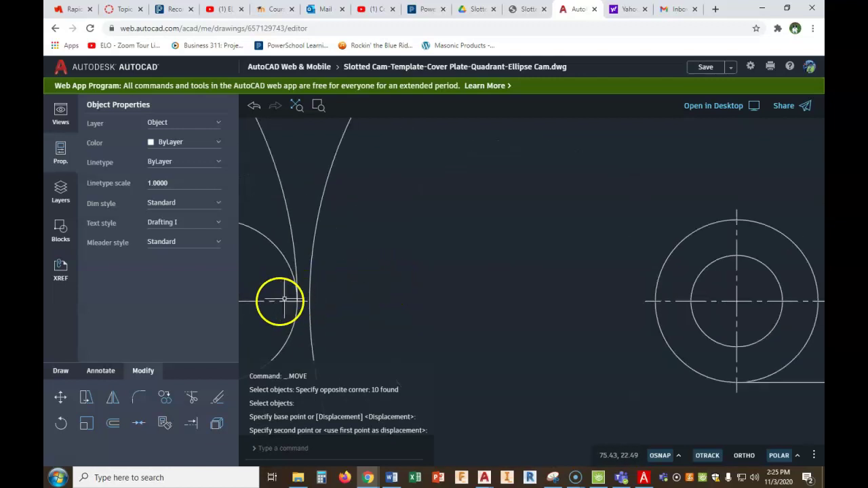
middle_click_drag(628, 268, 523, 245)
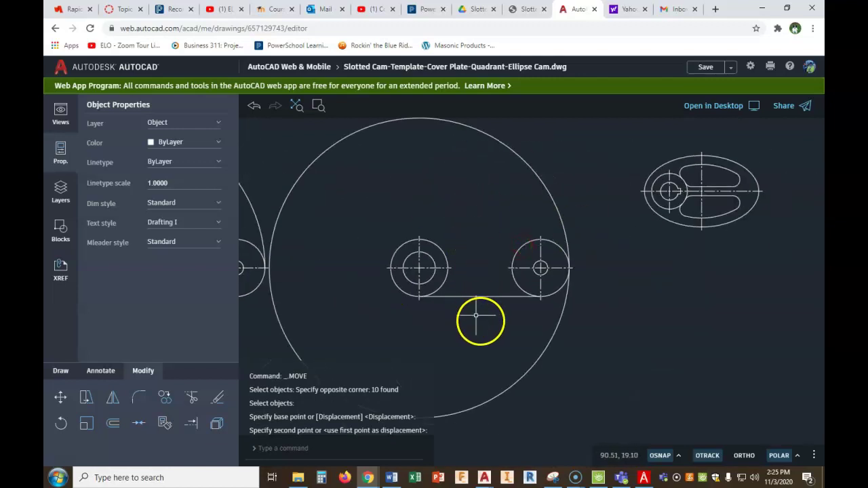
Check the slot radii in the PDF reference and draw a circle of radius 1.75 at the upper intersection of the large construction circles
left_click(644, 478)
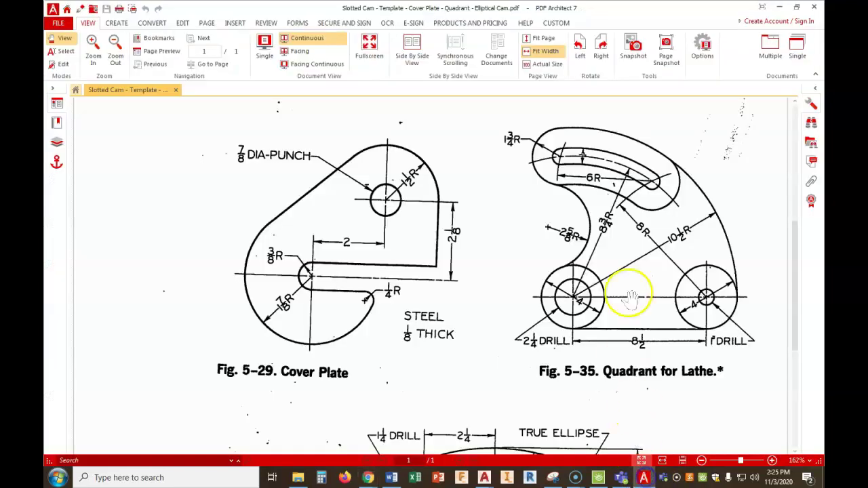
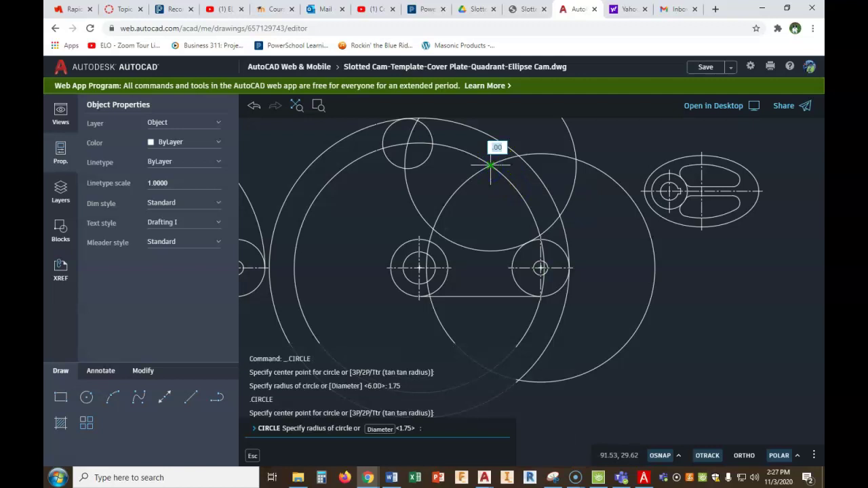
key("Return")
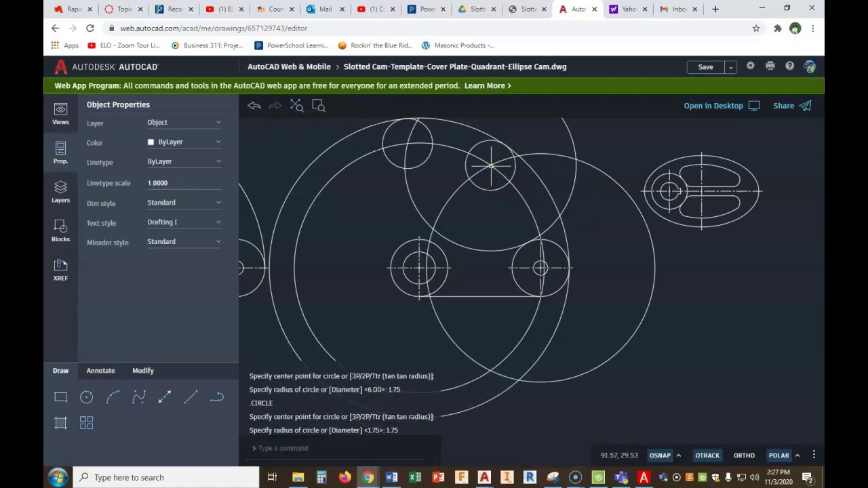
Delete the radius 6 construction circle and the large construction circle centered on the right hole
scroll(555, 198, "down", 3)
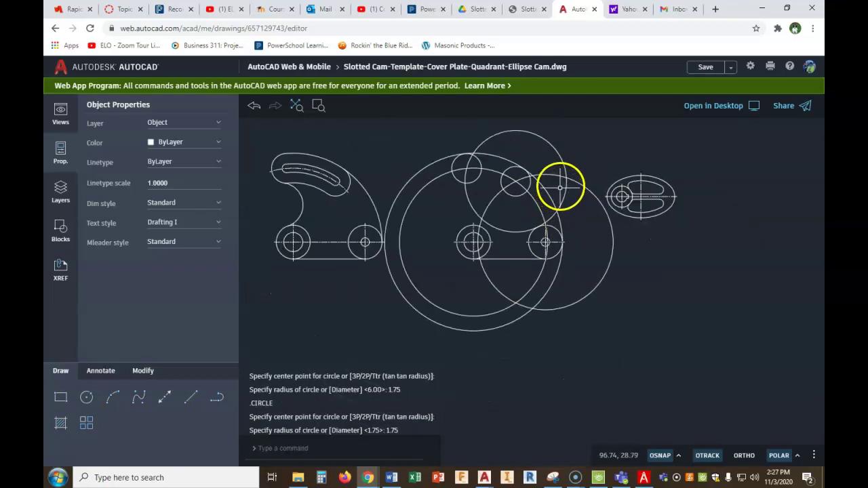
left_click(555, 152)
key("Delete")
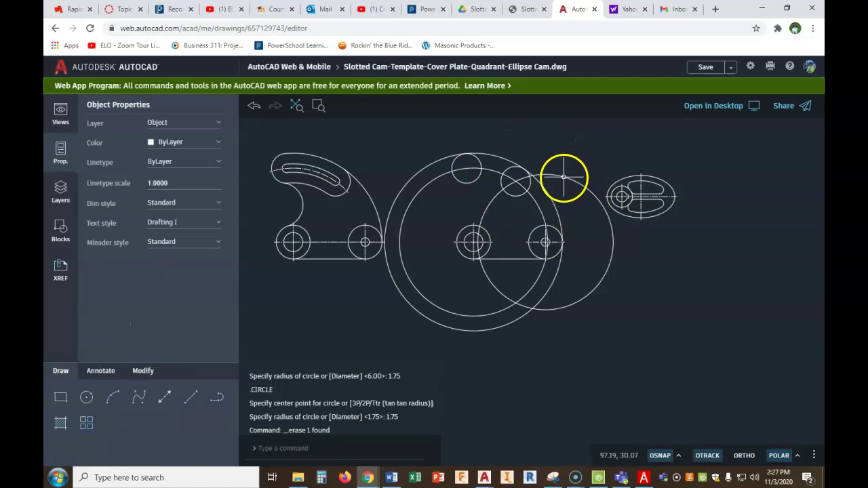
left_click(563, 178)
key("Delete")
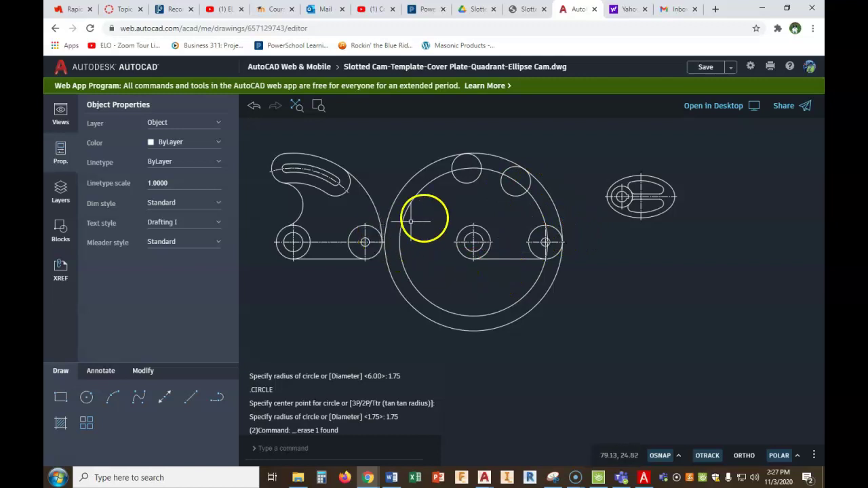
Check the remaining dimensions of the Quadrant for Lathe figure in the PDF reference
left_click(645, 478)
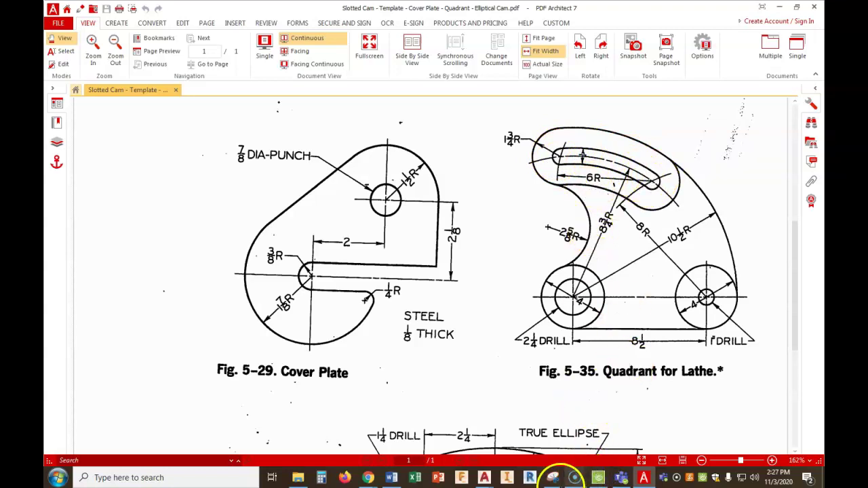
left_click(642, 477)
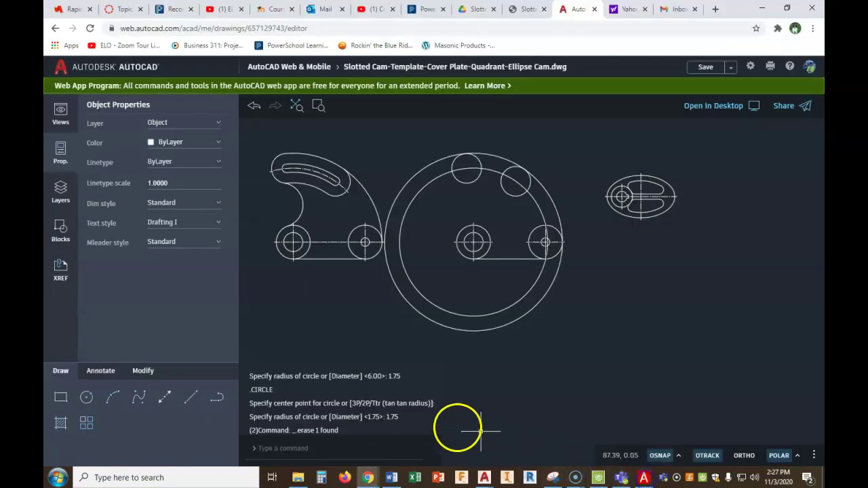
Draw a circle of diameter 1 centered on the upper-left 1.75-radius slot circle
left_click(86, 398)
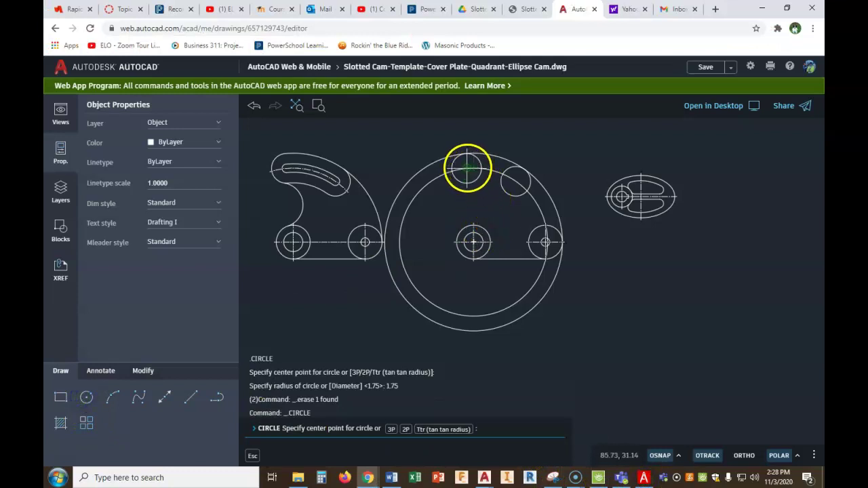
left_click(466, 167)
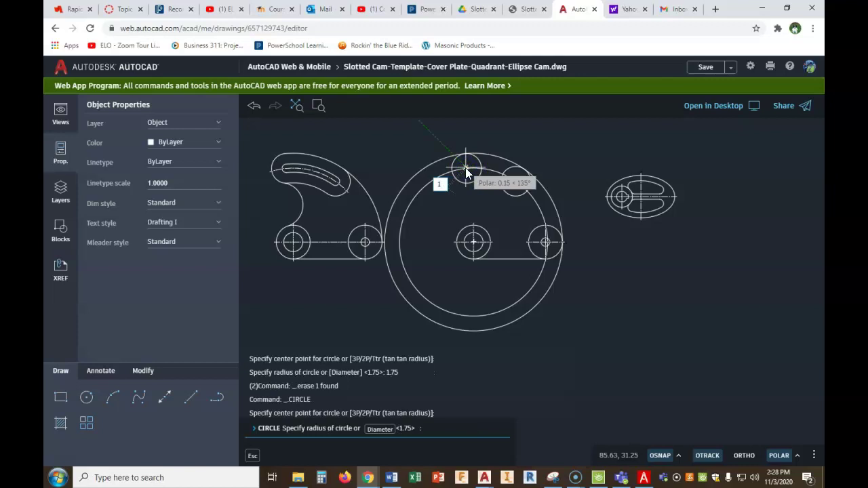
left_click(380, 429)
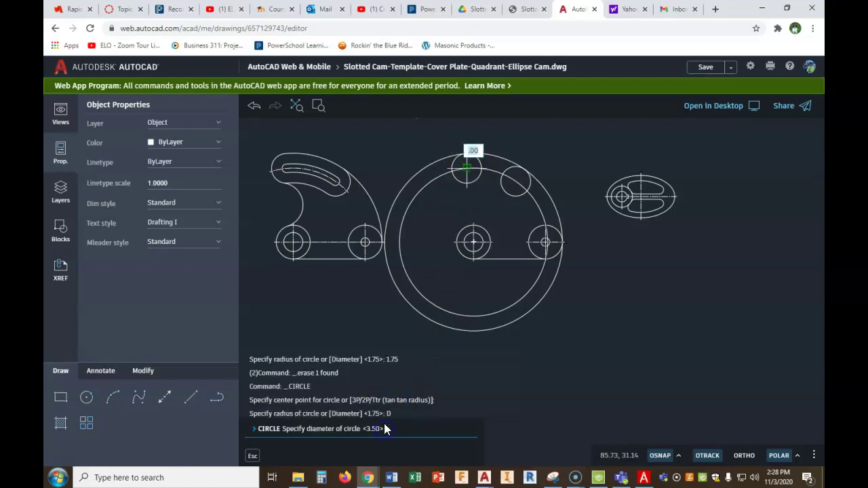
type("1")
key("Return")
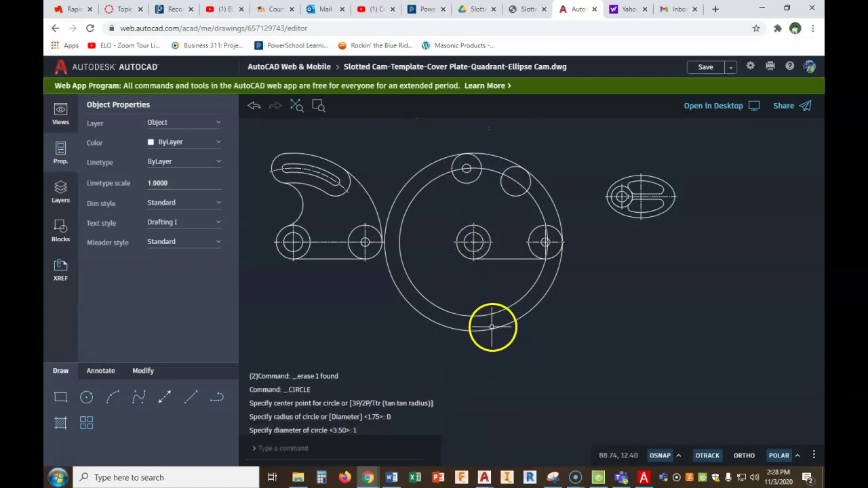
Draw another circle of diameter 1 concentric with the second 1.75-radius circle, on the upper right of the large circles
right_click(514, 213)
left_click(526, 226)
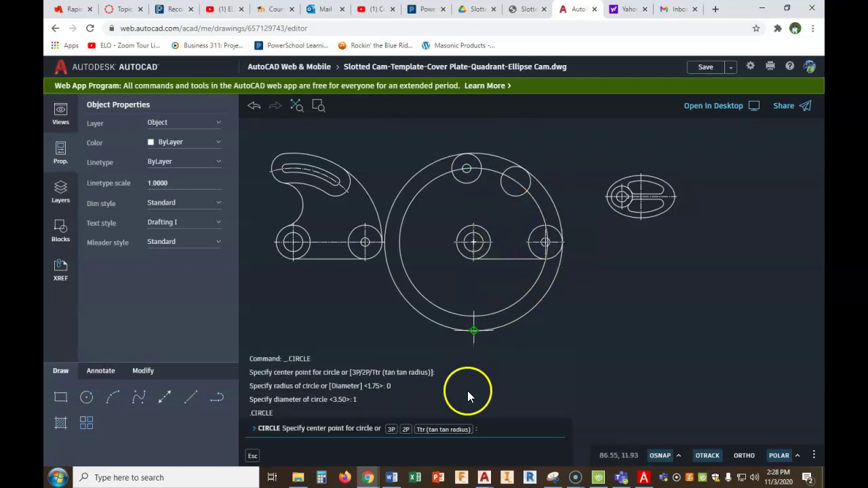
left_click(517, 181)
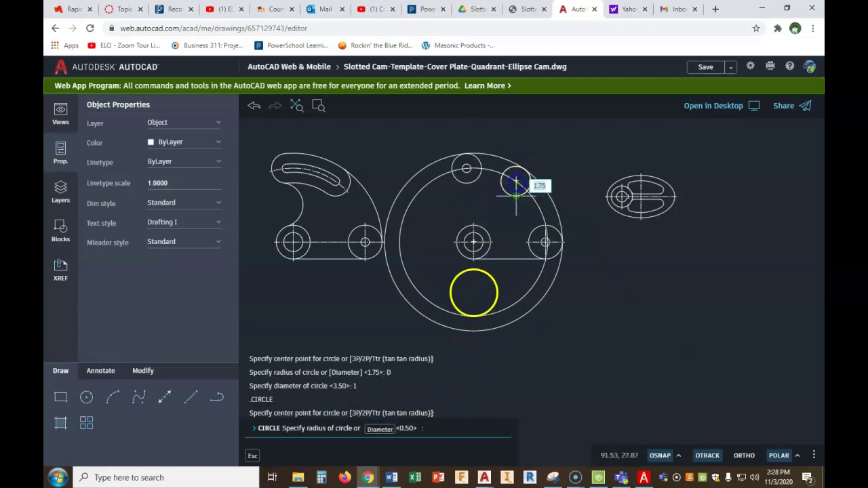
left_click(379, 429)
type("1")
key("Return")
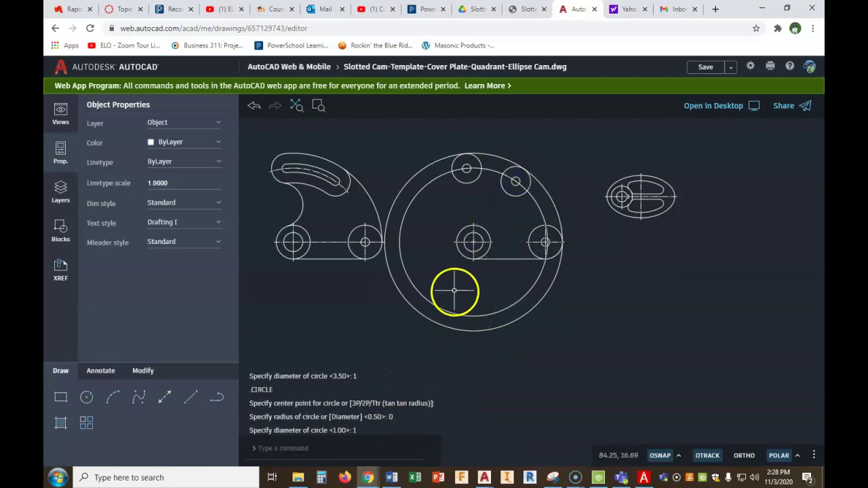
Offset the inner large construction circle by 0.5 both outward and inward
scroll(527, 184, "up", 3)
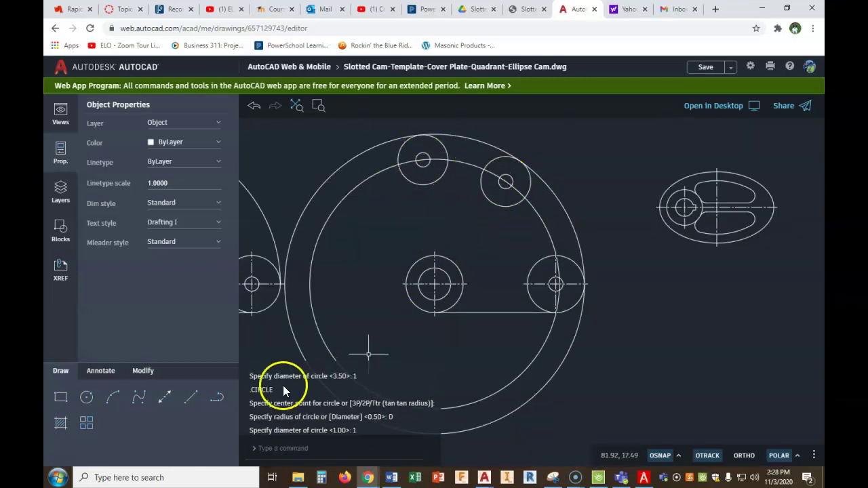
left_click(144, 371)
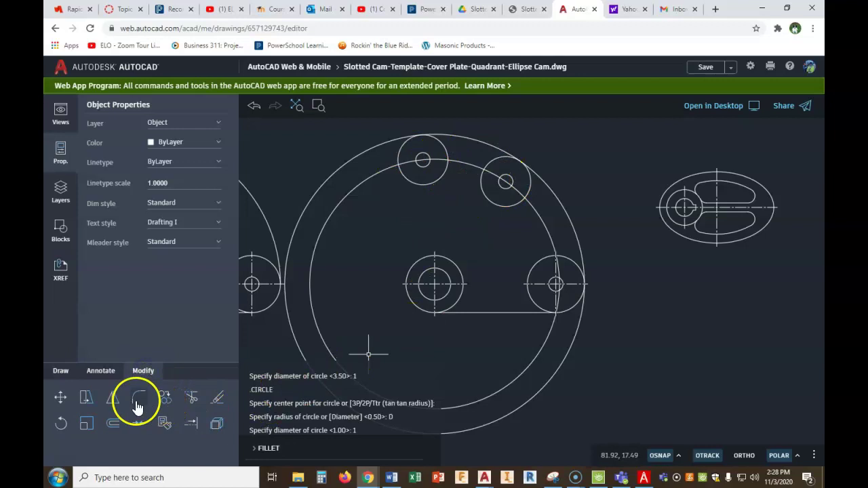
left_click(113, 423)
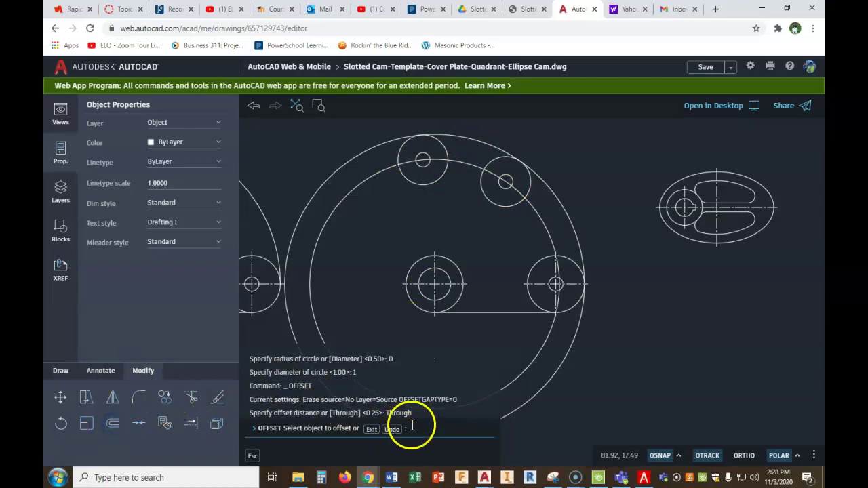
left_click(371, 428)
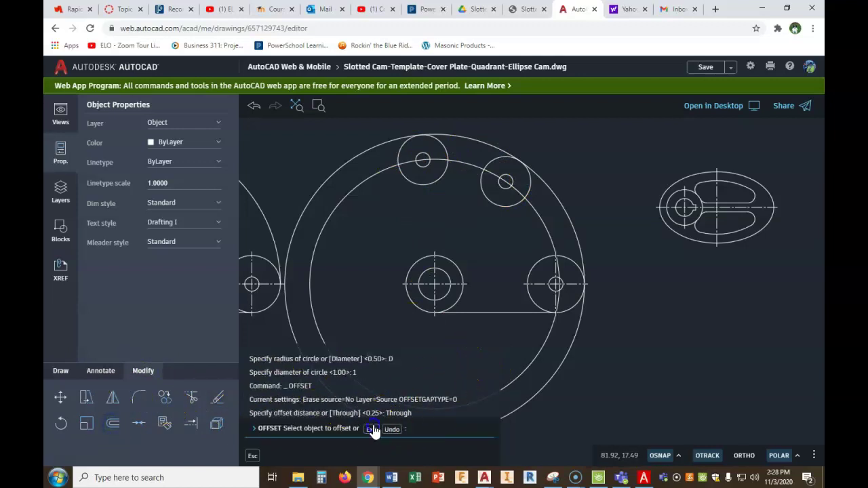
right_click(438, 346)
left_click(453, 355)
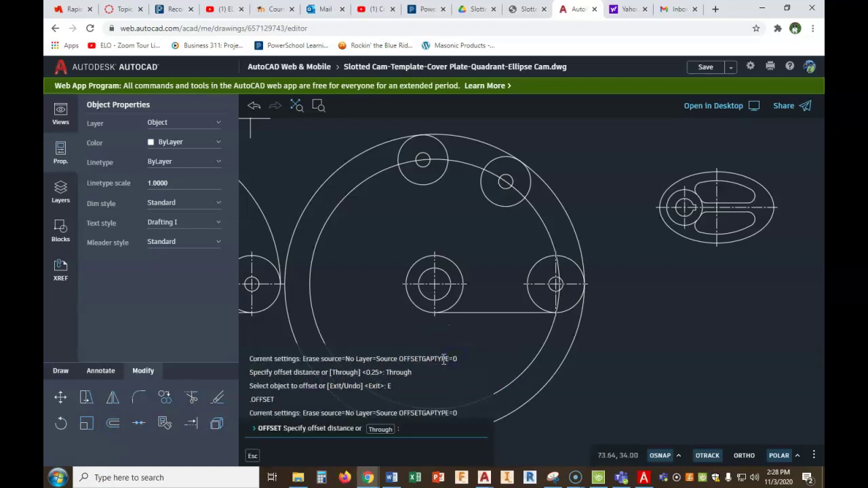
key("Return")
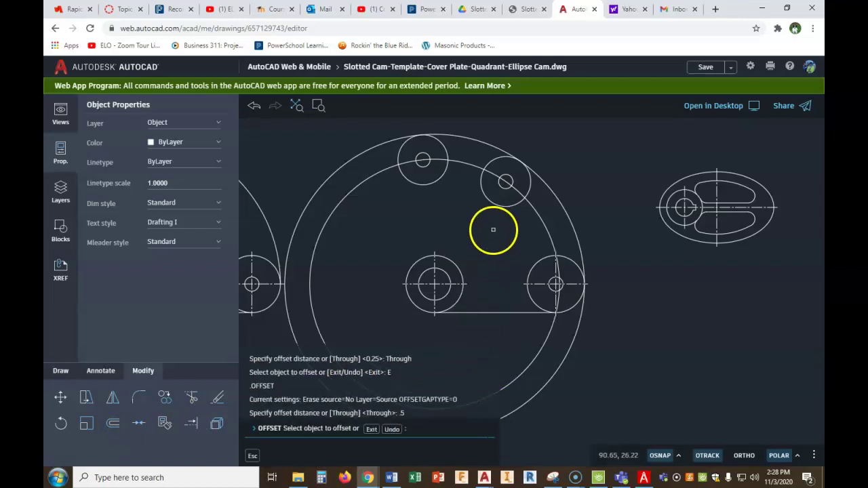
left_click(457, 161)
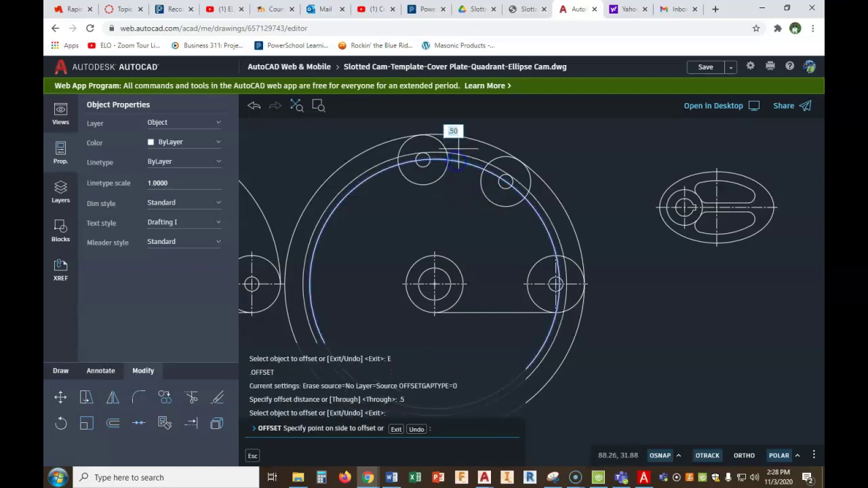
left_click(448, 160)
left_click(453, 194)
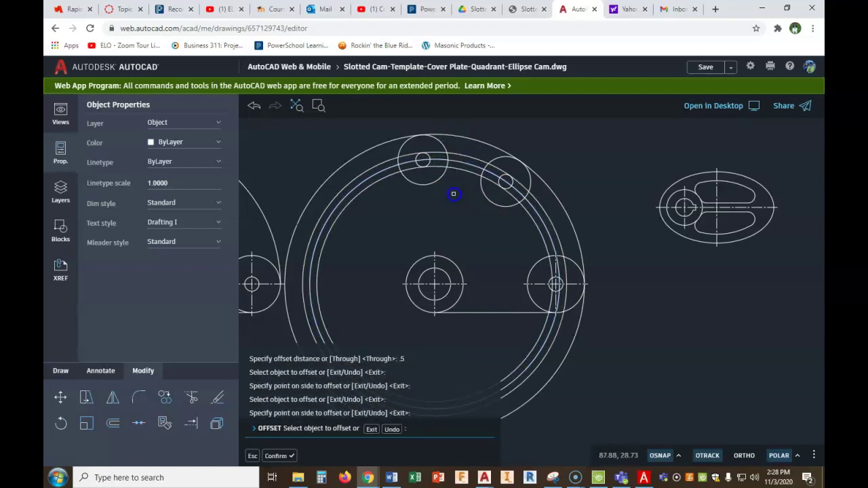
Trim the two offset circles away left of the upper-left slot circle and trim the inner one inside the right boss
left_click(189, 398)
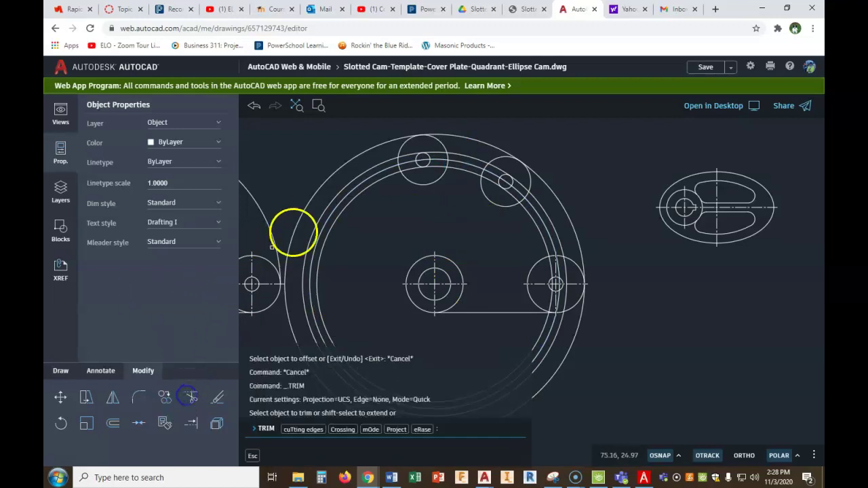
left_click(368, 170)
left_click(375, 184)
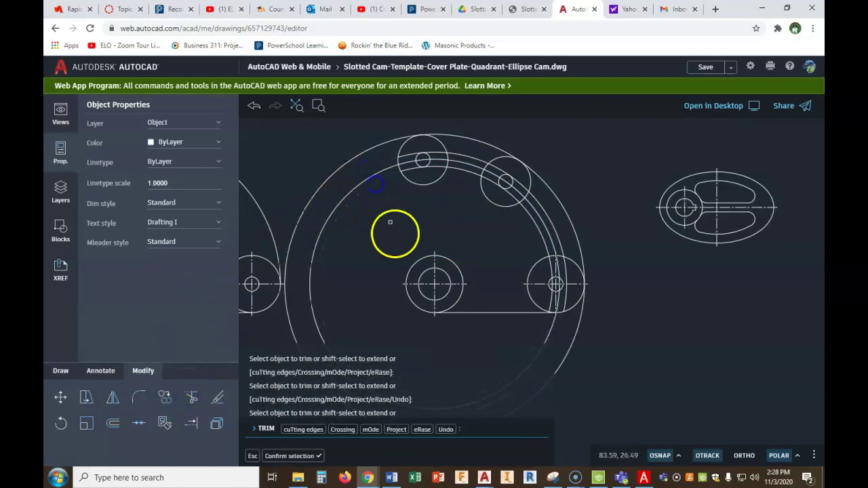
mouse_move(534, 323)
middle_mouse_down()
mouse_move(528, 287)
mouse_move(532, 313)
middle_mouse_up()
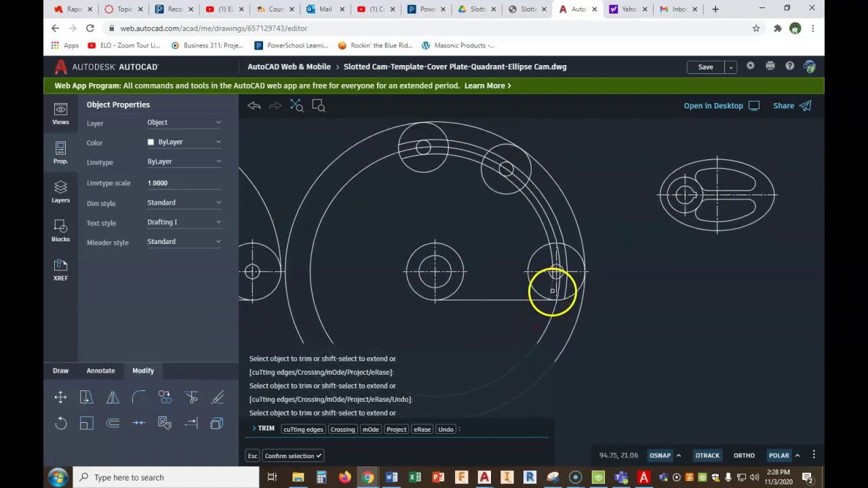
scroll(547, 278, "up", 3)
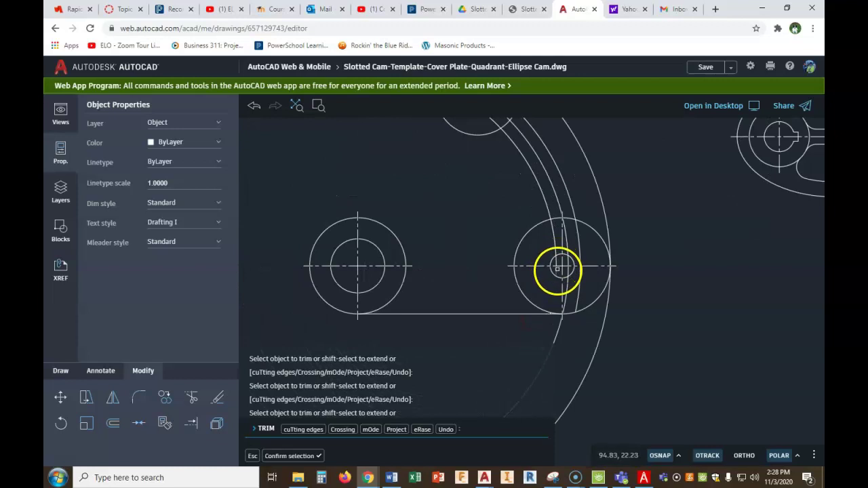
left_click(556, 269)
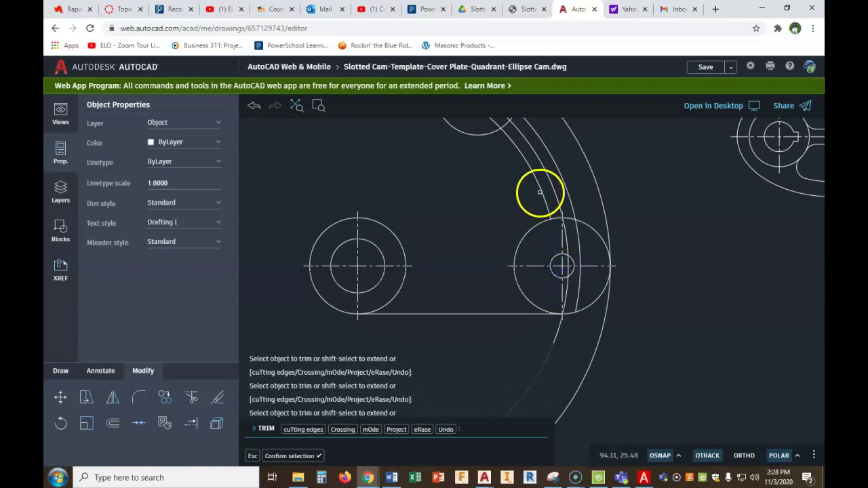
Trim the remaining offset arcs in the right boss and up to the slot circle on the upper right
scroll(540, 190, "down", 2)
scroll(580, 277, "up", 2)
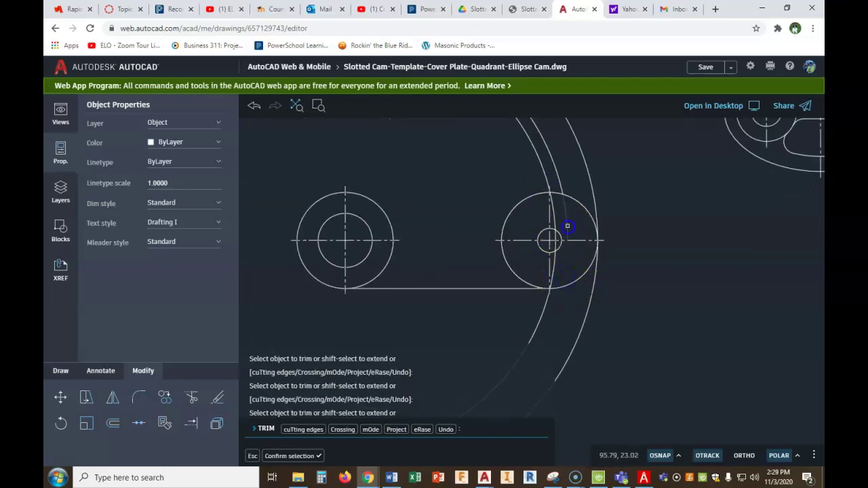
left_click(559, 183)
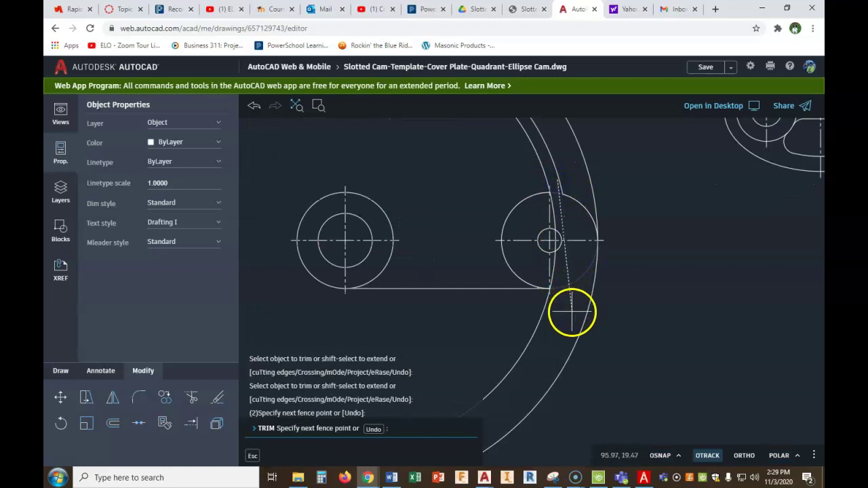
scroll(574, 310, "down", 2)
scroll(556, 226, "up", 2)
left_click(553, 224)
left_click(560, 236)
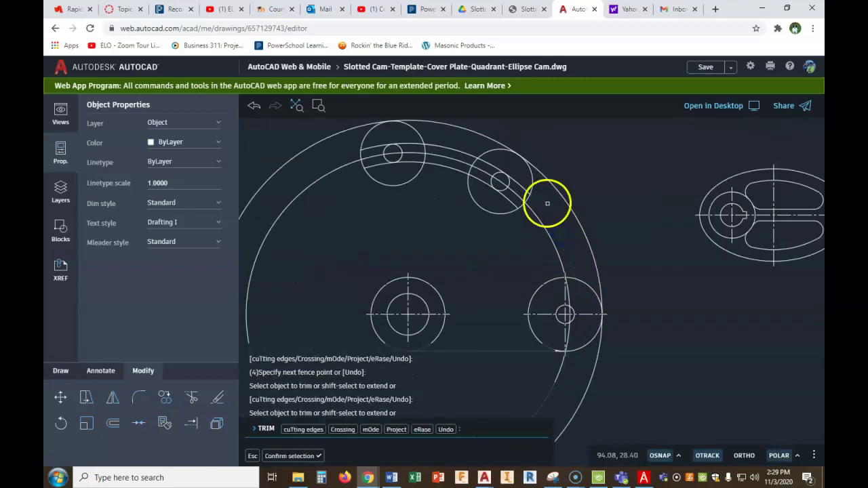
Trim the offset arc ends and the inner halves of the 1-diameter circles to form a closed curved slot
left_click(519, 183)
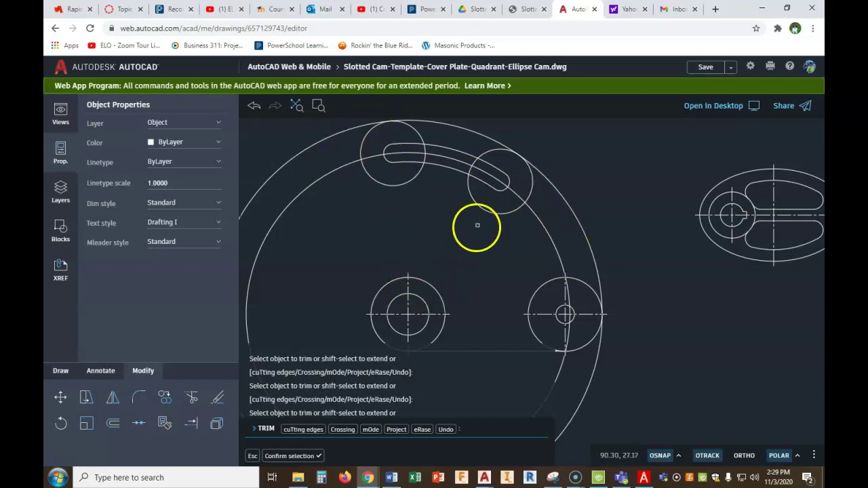
scroll(476, 225, "down", 3)
scroll(482, 187, "up", 2)
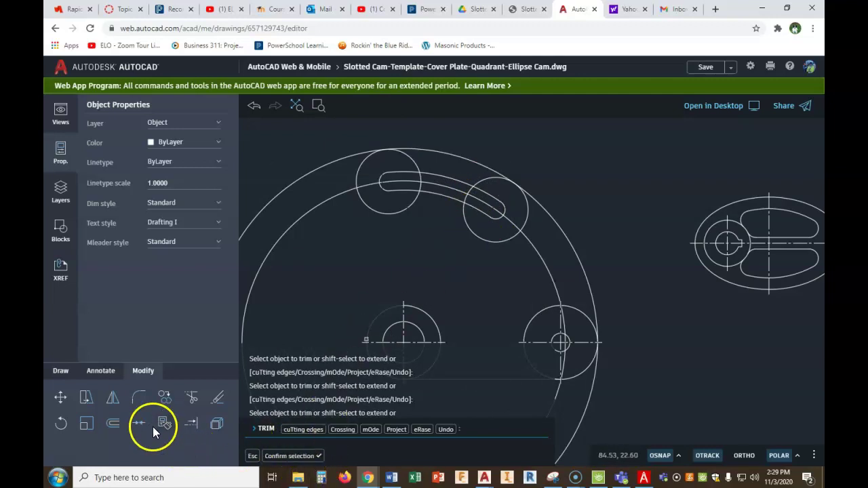
Offset both 1.75-radius circles around the slot ends outward by 0.25
left_click(111, 424)
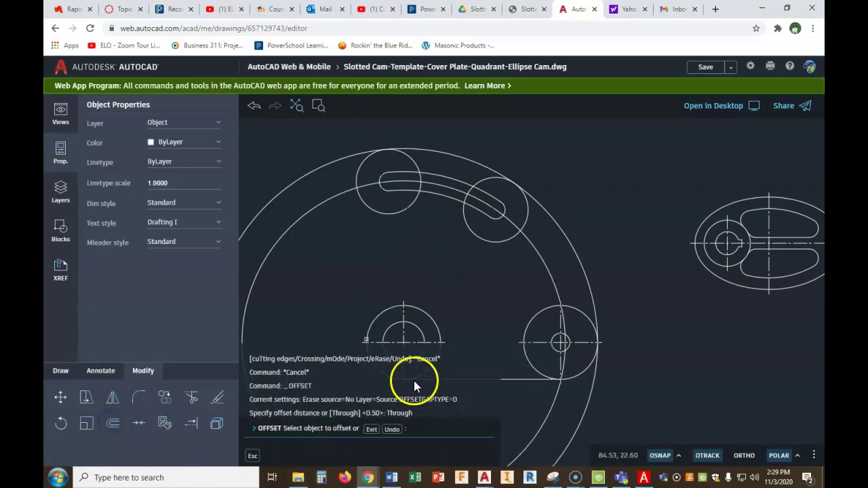
left_click(372, 430)
right_click(339, 299)
left_click(352, 301)
type(".2")
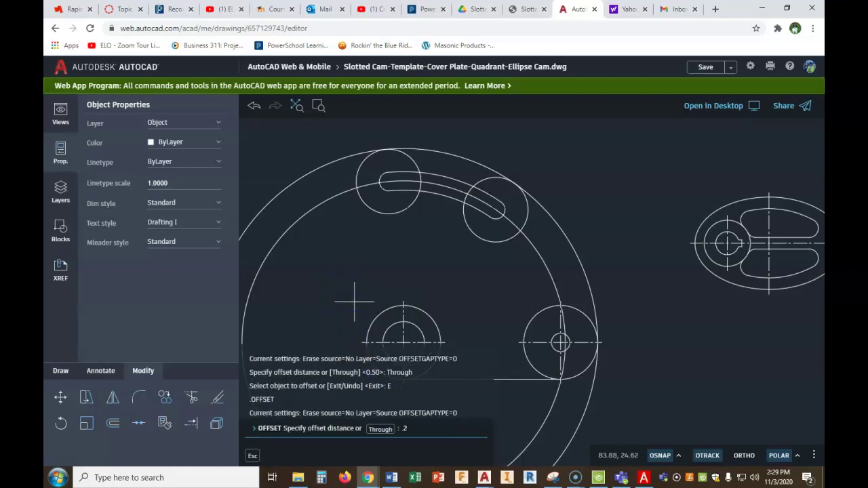
type("5")
key("Return")
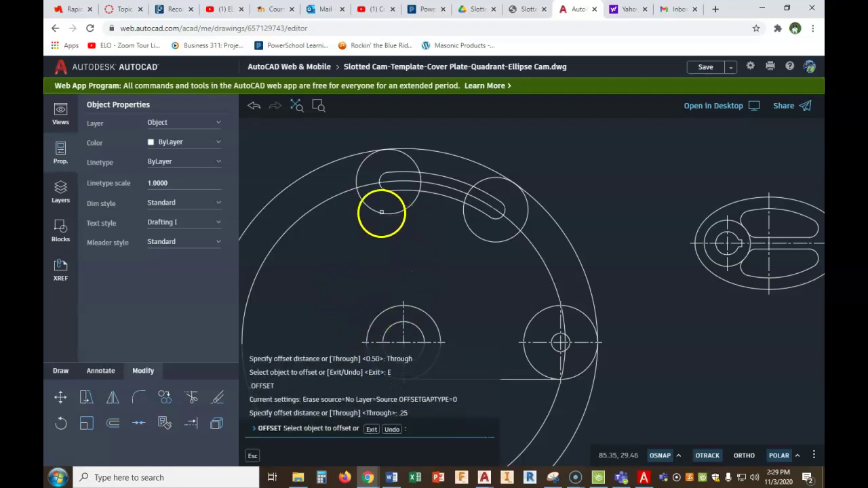
left_click(381, 212)
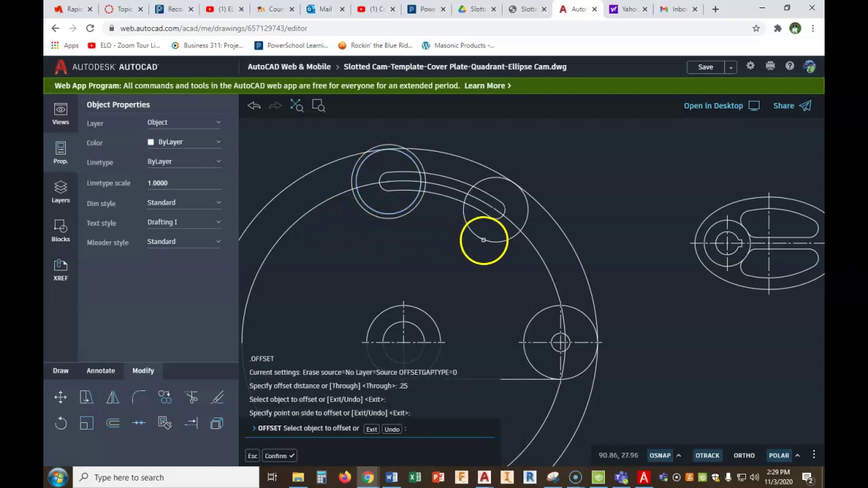
left_click(484, 239)
left_click(519, 265)
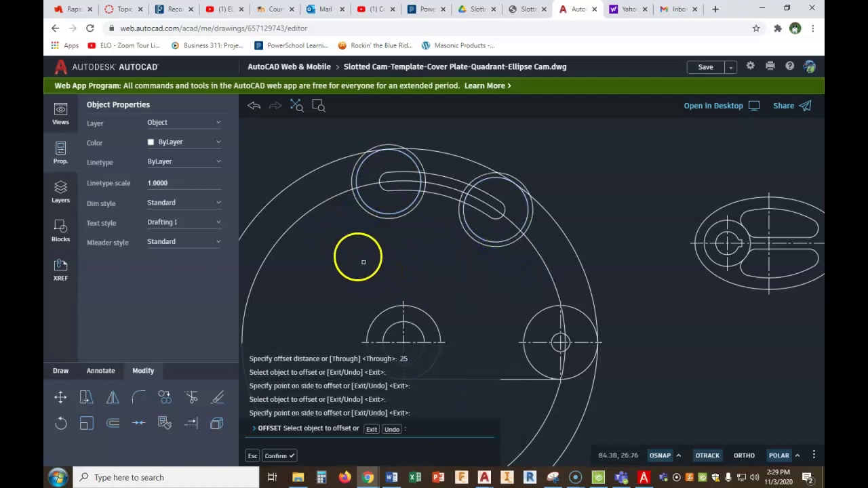
Trim the inner large circle between the upper-left slot circles and the right boss, including its remnants at the boss's lower edge
left_click(192, 397)
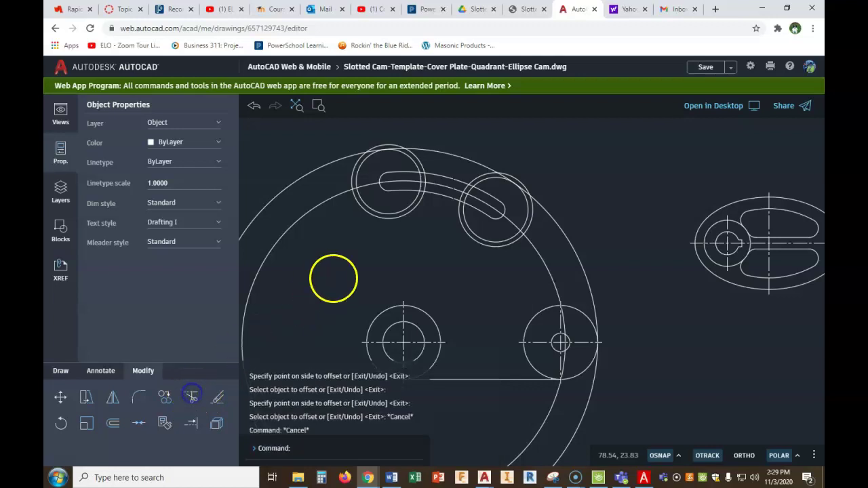
left_click(538, 319)
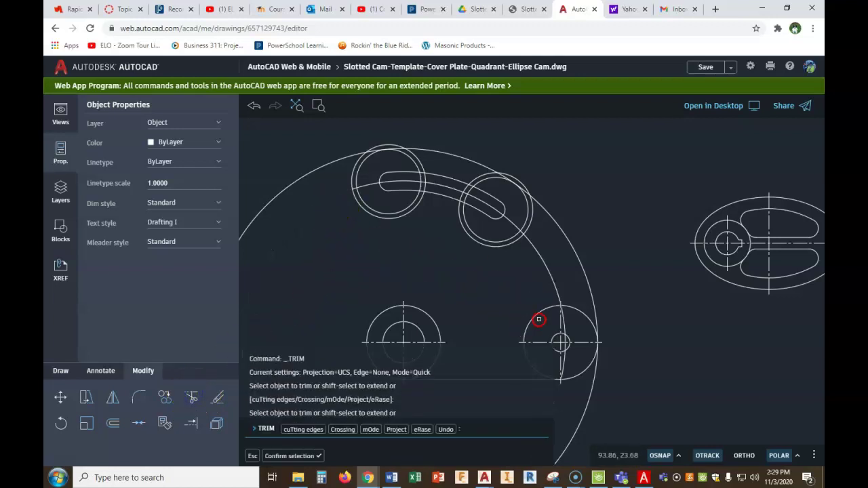
scroll(548, 329, "up", 3)
middle_click_drag(578, 275, 581, 219)
scroll(573, 296, "up", 5)
scroll(599, 157, "down", 3)
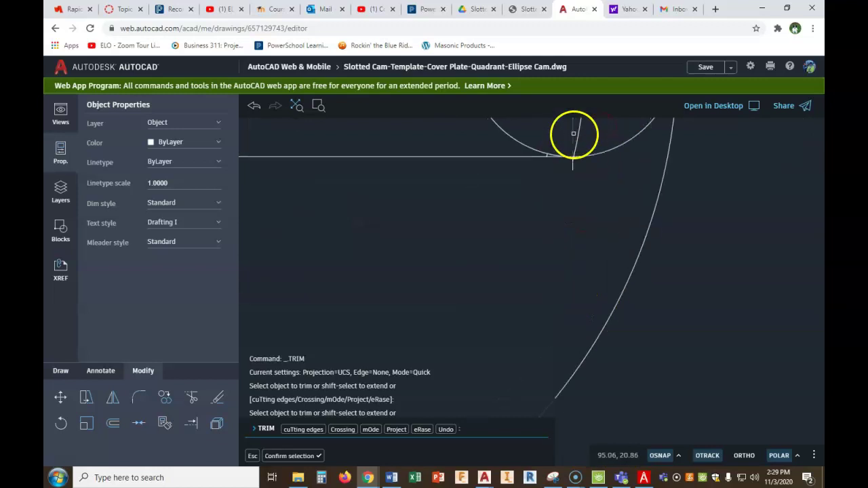
middle_click_drag(616, 169, 617, 252)
scroll(584, 239, "up", 3)
scroll(573, 268, "up", 3)
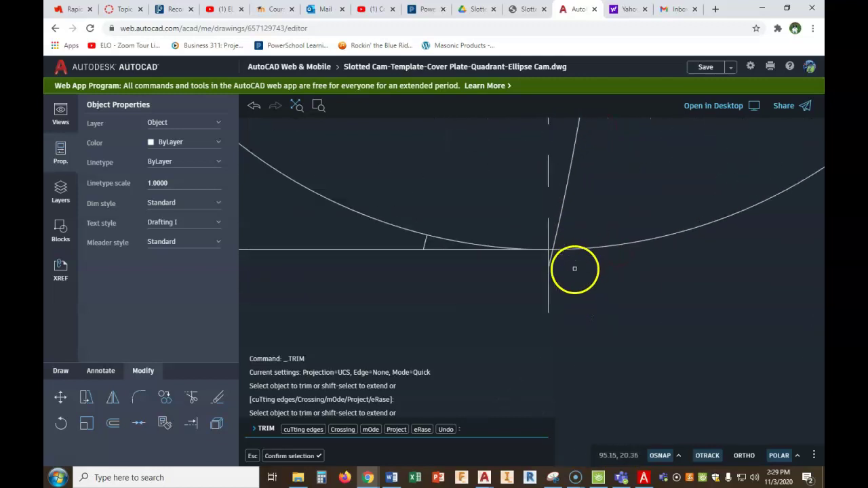
left_click(543, 255)
left_click(550, 226)
Trim the leftover pieces of the inner large circle at the upper edge of the right boss
scroll(552, 227, "down", 8)
middle_click_drag(620, 160, 624, 343)
left_click(581, 237)
left_click(598, 264)
scroll(599, 264, "up", 8)
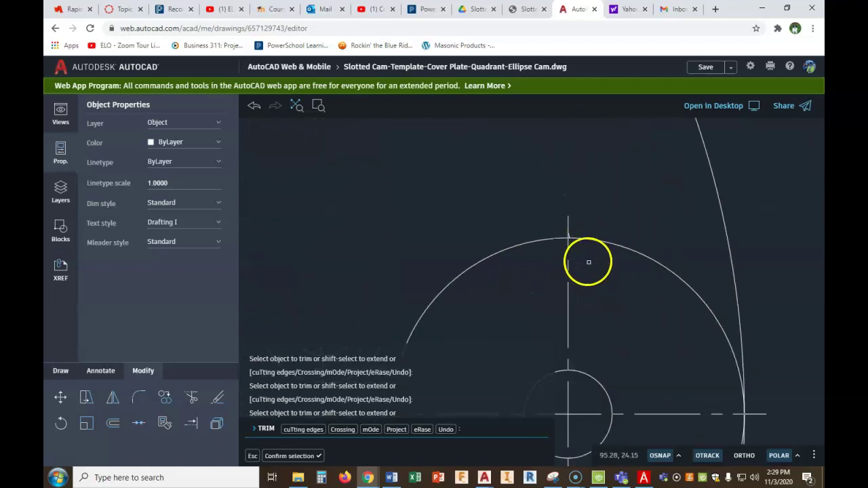
scroll(537, 204, "down", 10)
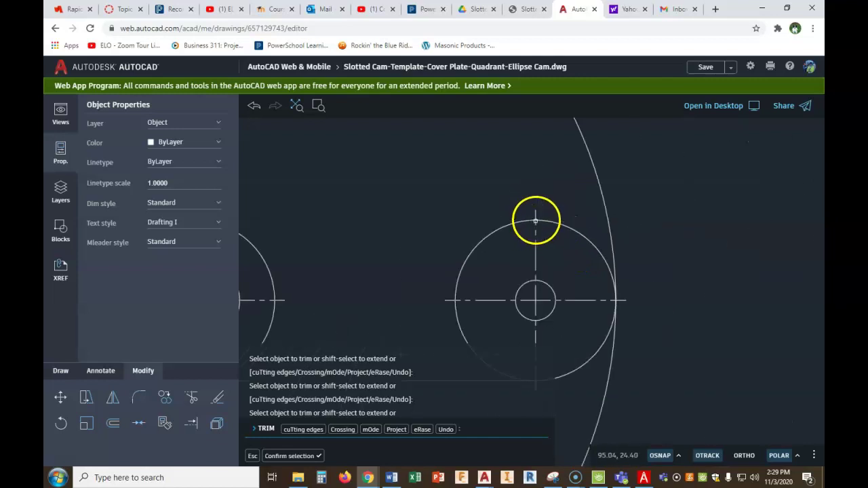
middle_click_drag(500, 195, 501, 240)
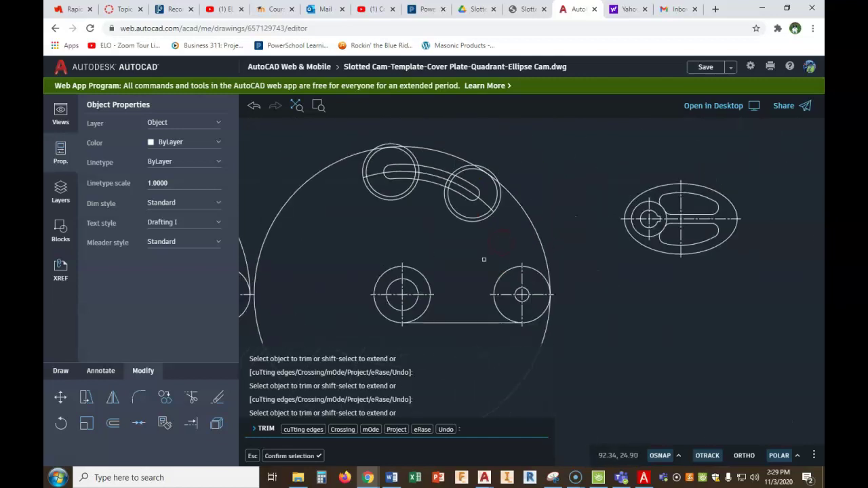
Erase the stray fragment left beside the vertical centerline above the right boss
left_click(216, 397)
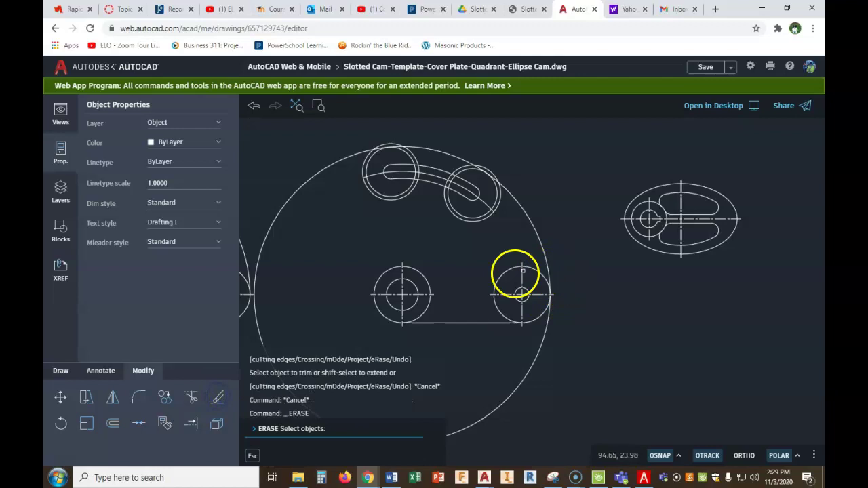
scroll(522, 271, "up", 4)
left_click_drag(515, 273, 539, 242)
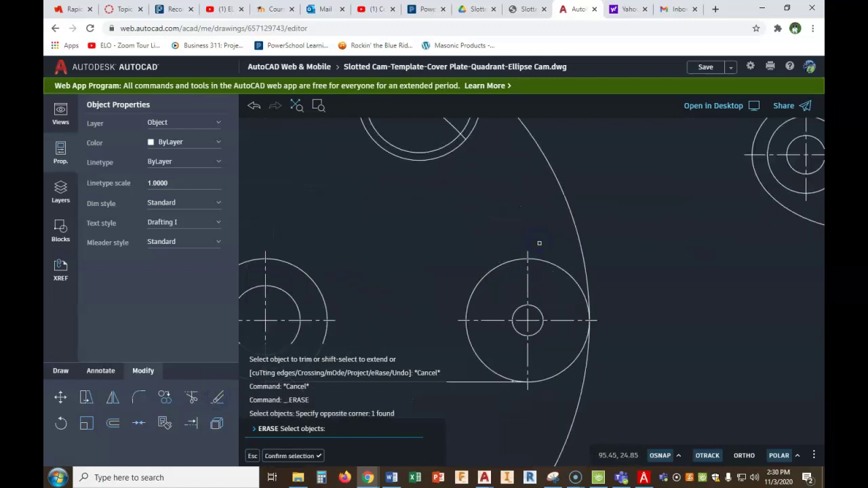
scroll(539, 242, "up", 5)
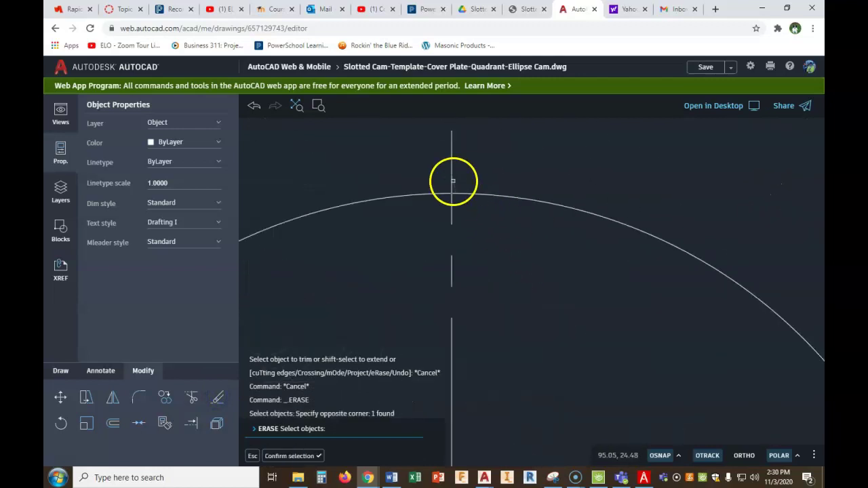
key("Return")
scroll(500, 254, "down", 8)
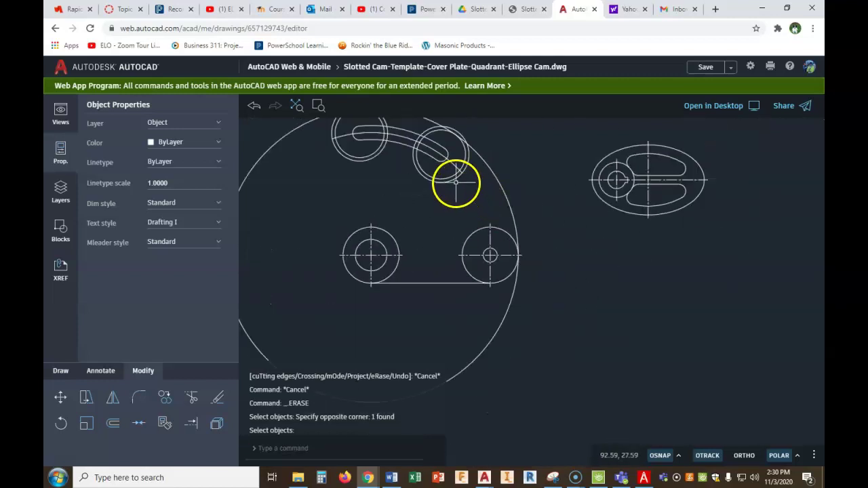
Delete the two outer offset circles around the slot ends, keeping the 1.75-radius circles
left_click(456, 180)
key("Delete")
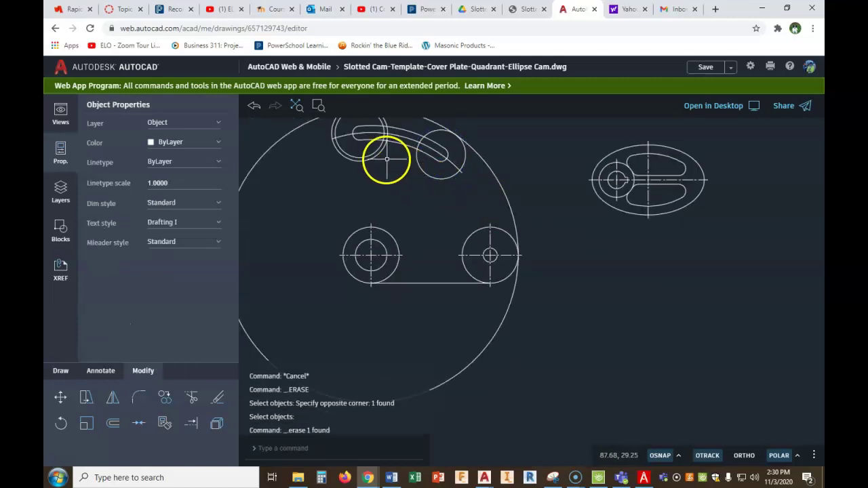
left_click(379, 155)
key("Delete")
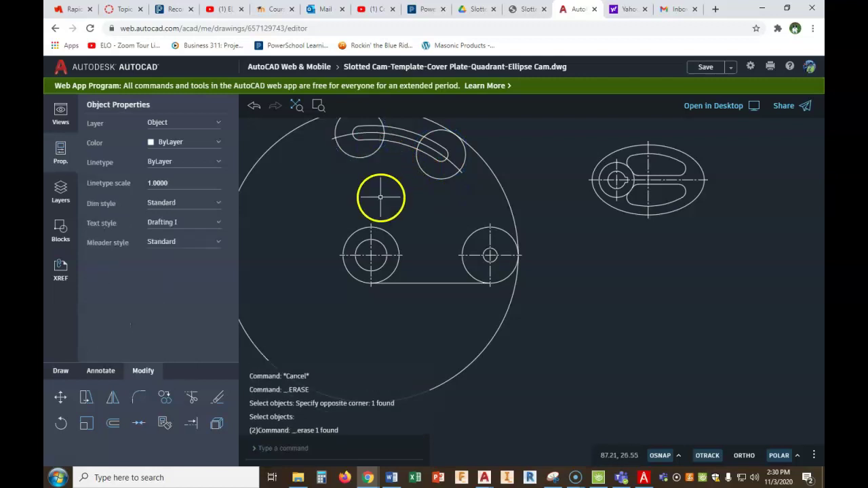
middle_click_drag(379, 168, 396, 207)
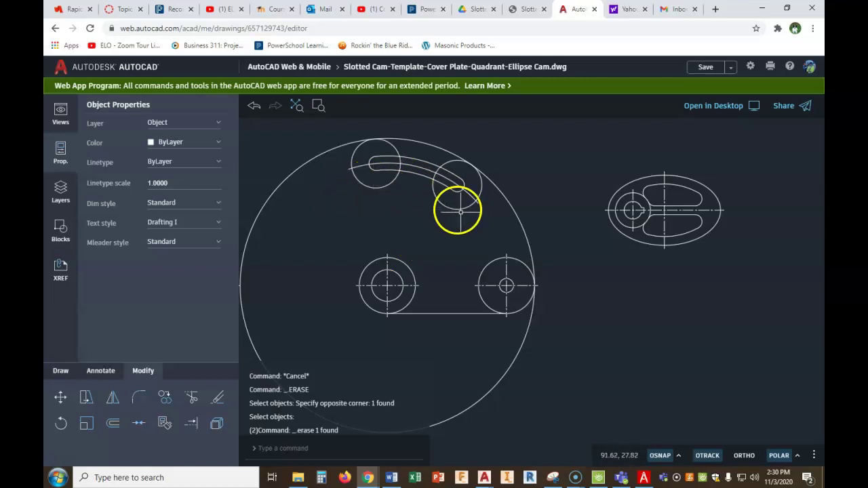
Check the quadrant figure in the PDF, then offset the slot's middle arc inward by 1.75 toward the left boss
left_click(645, 478)
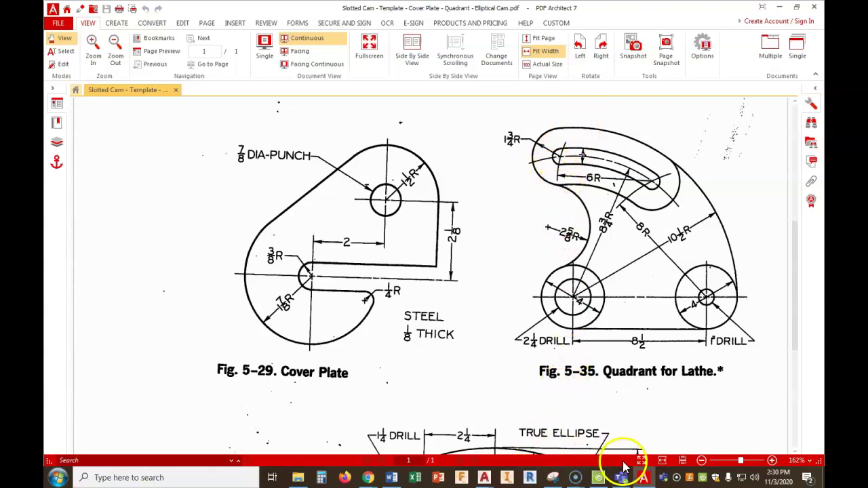
left_click(642, 477)
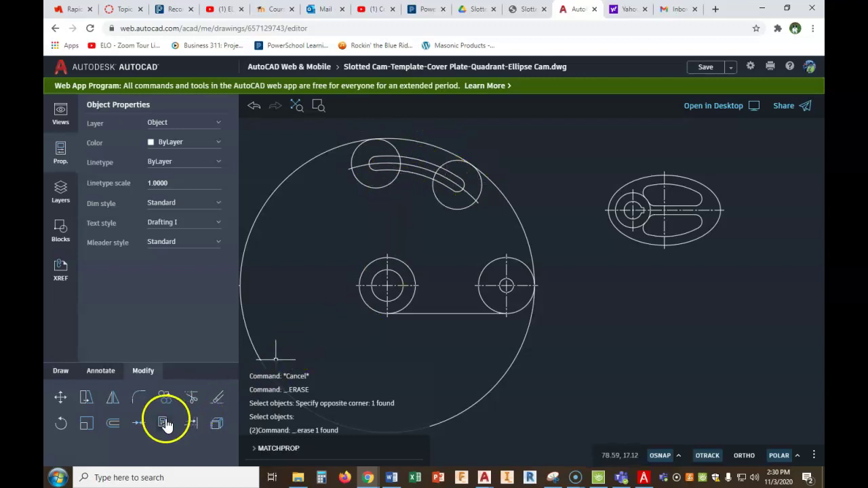
left_click(368, 437)
right_click(331, 272)
left_click(340, 280)
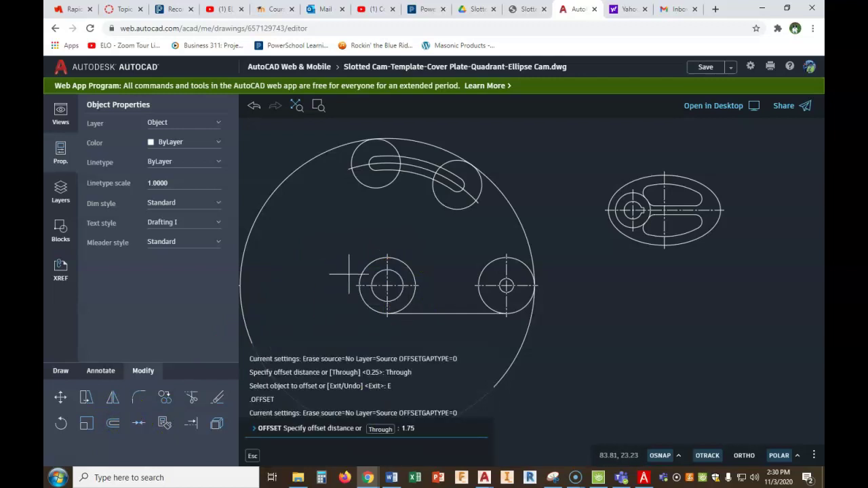
key("Return")
left_click(423, 168)
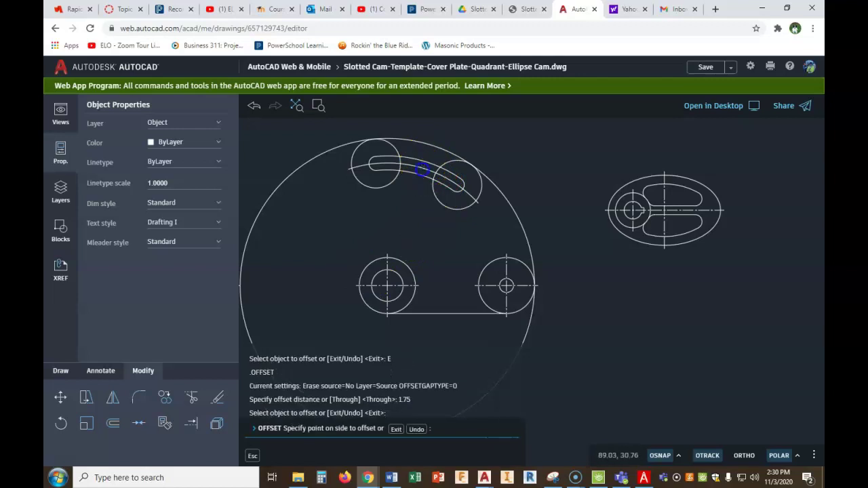
left_click(412, 219)
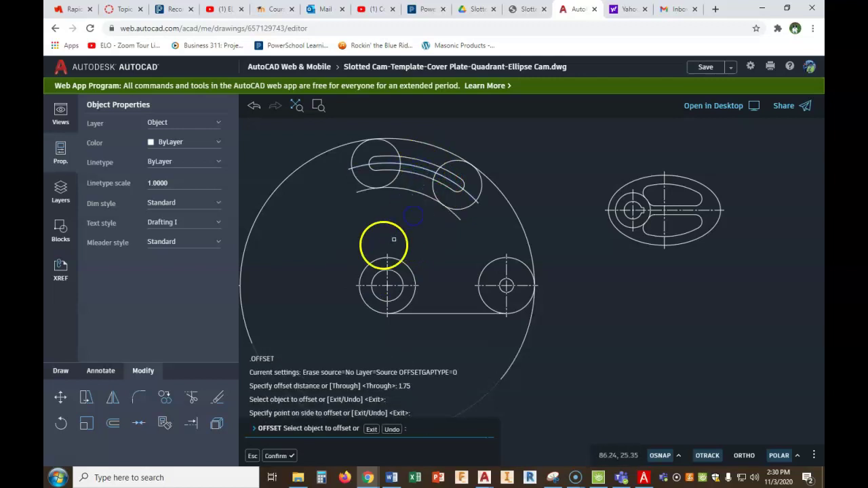
Trim the new arc's ends, the inner parts of the 1.75-radius circles and the unused part of the large outer circle
left_click(191, 397)
left_click(356, 193)
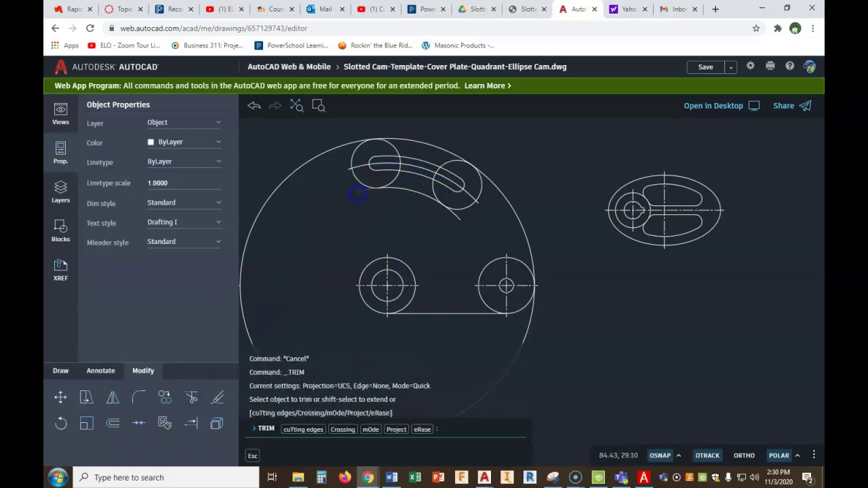
left_click(458, 219)
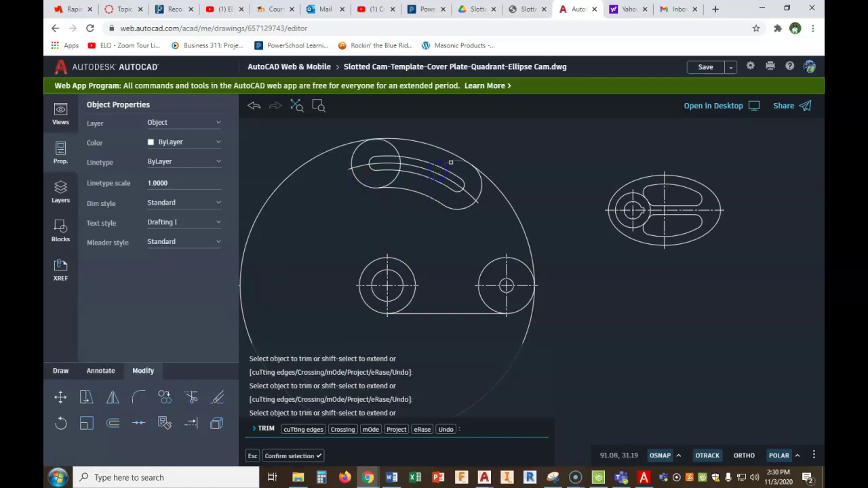
left_click(401, 163)
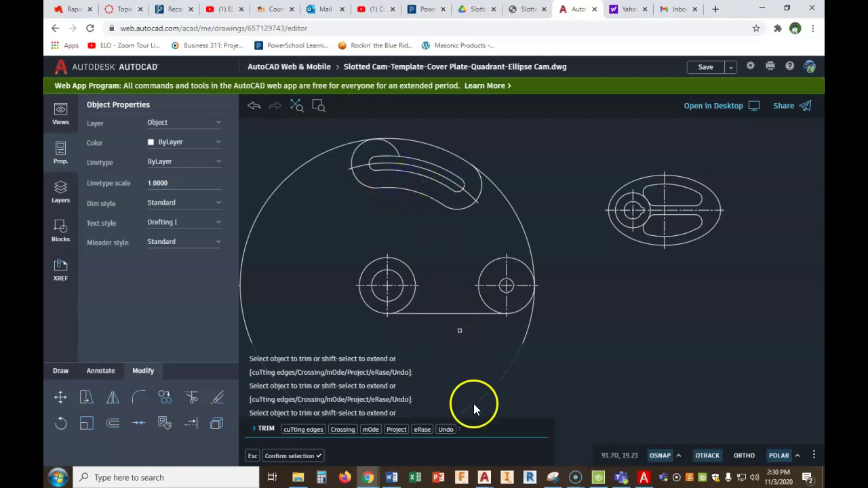
left_click(392, 146)
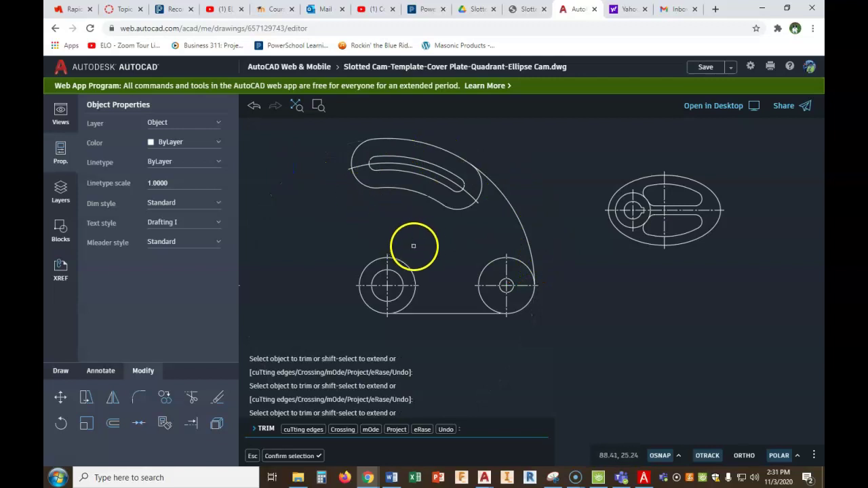
right_click(443, 235)
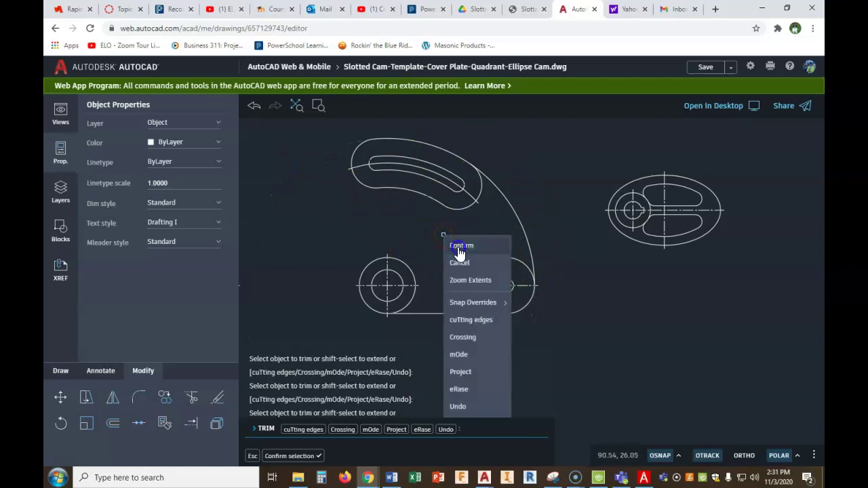
left_click(459, 247)
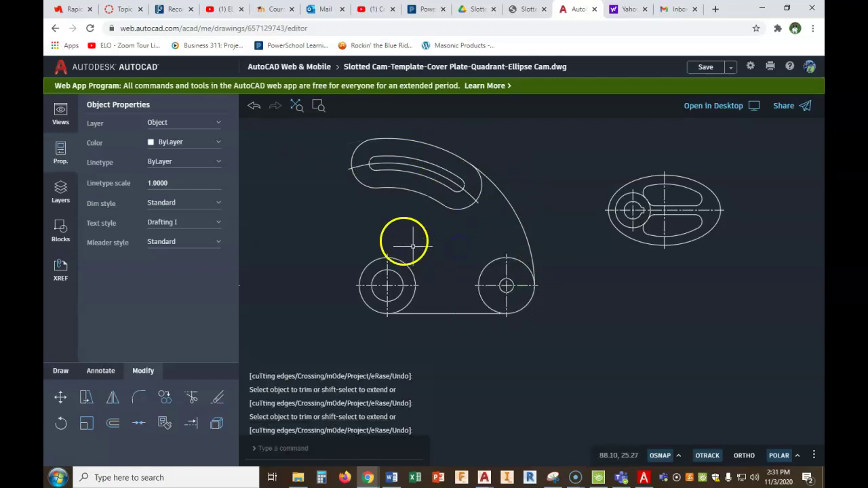
Move the arc running through the middle of the slot to the centerline layer
left_click(399, 163)
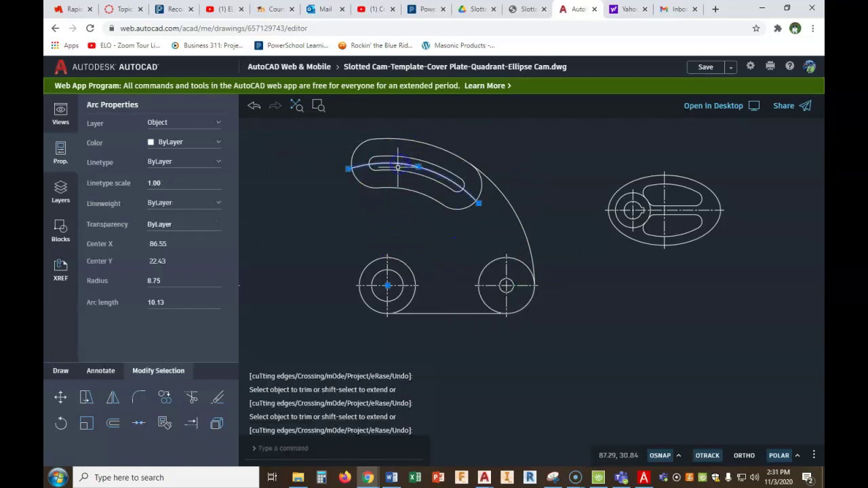
left_click(218, 125)
left_click(187, 123)
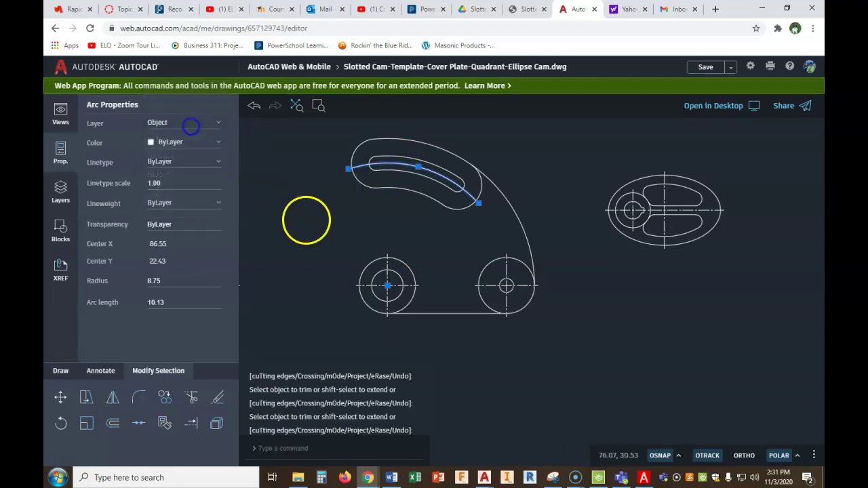
key("Escape")
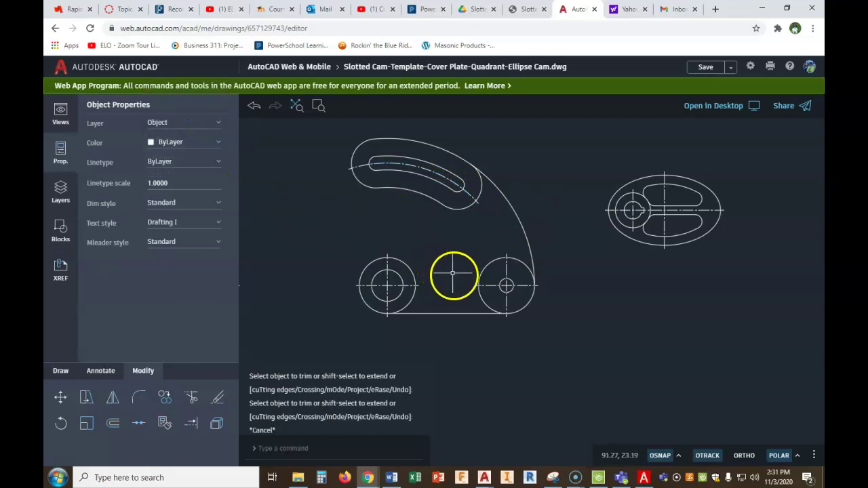
Using the radius from the PDF, draw a 2.625-radius circle tangent to the slot outline's left end and the left boss
left_click(644, 478)
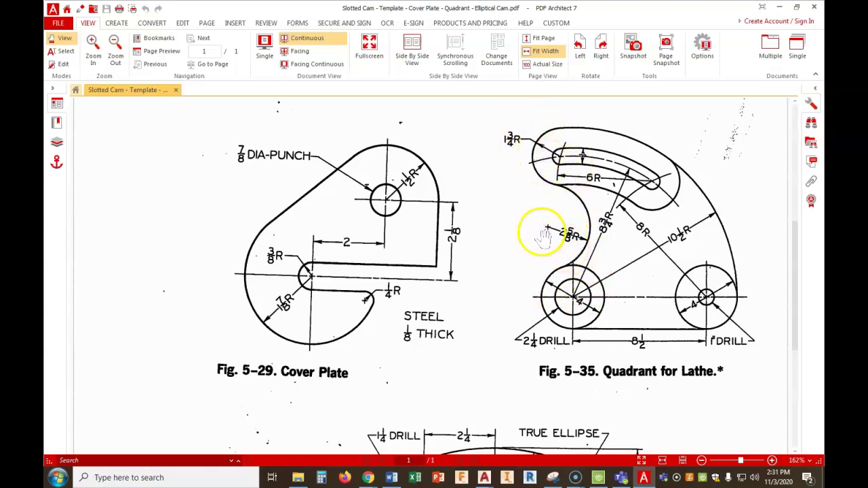
left_click(640, 478)
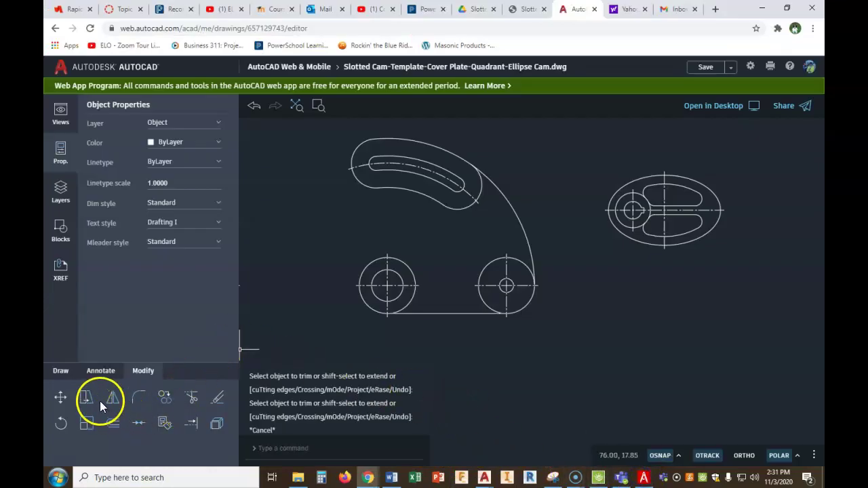
left_click(61, 374)
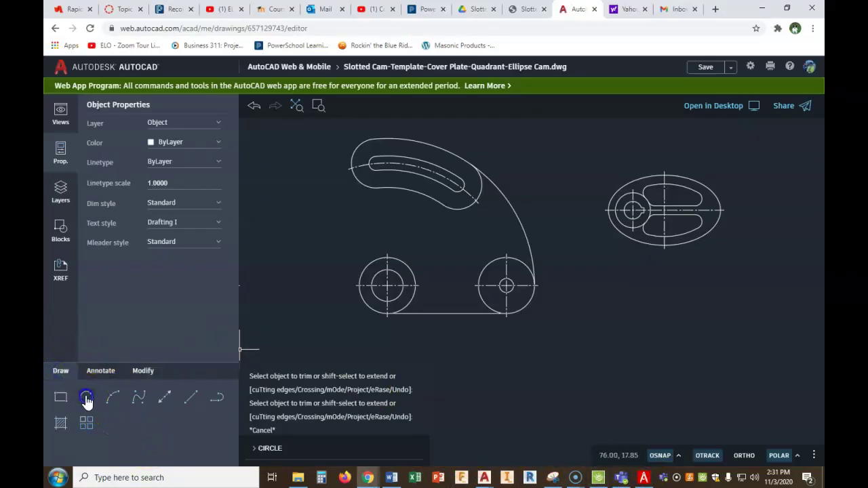
left_click(449, 429)
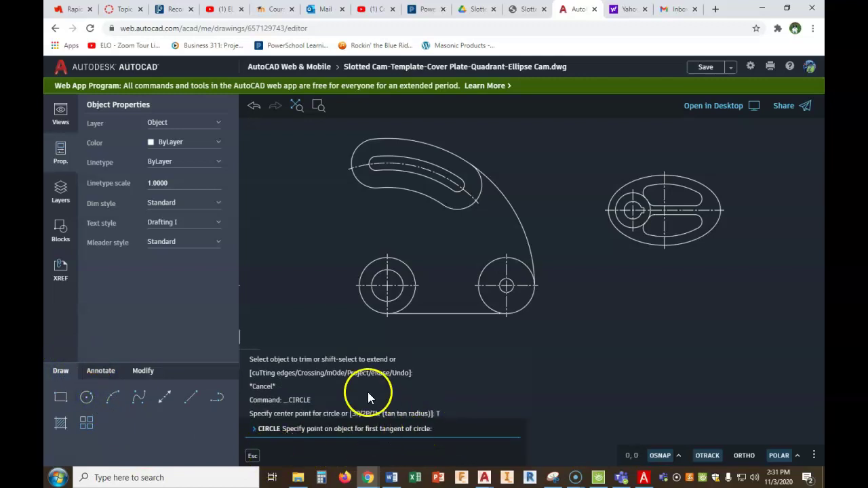
left_click(355, 184)
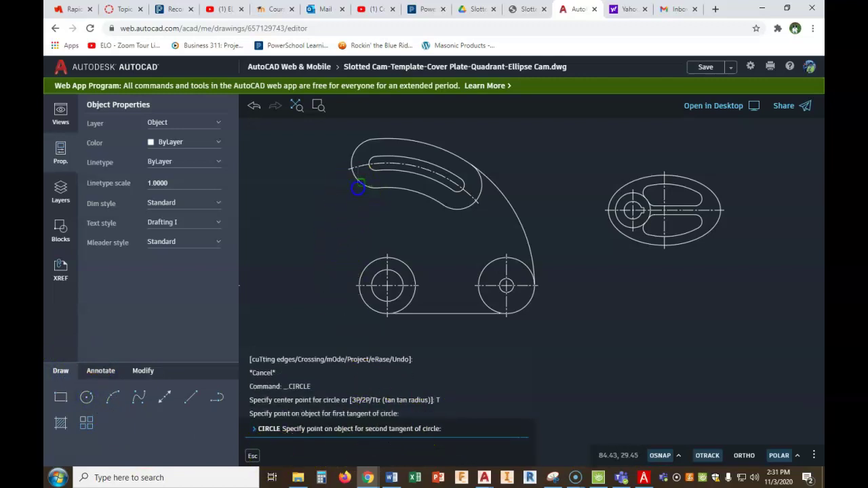
left_click(366, 260)
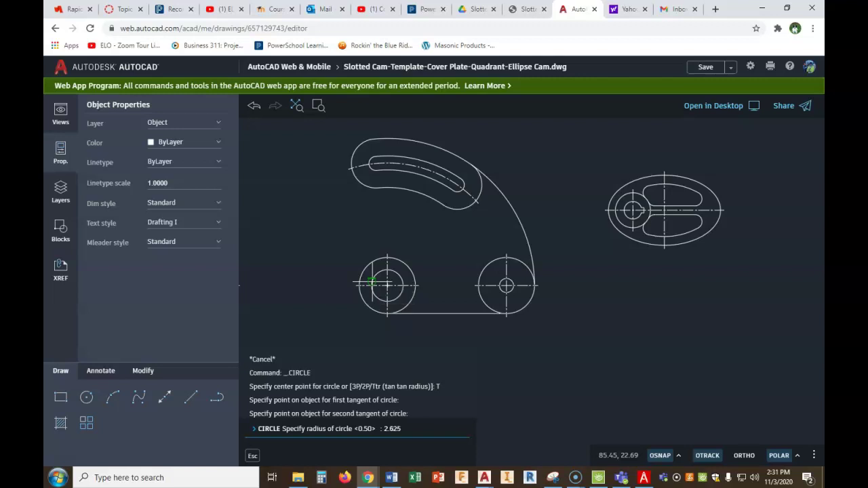
key("Return")
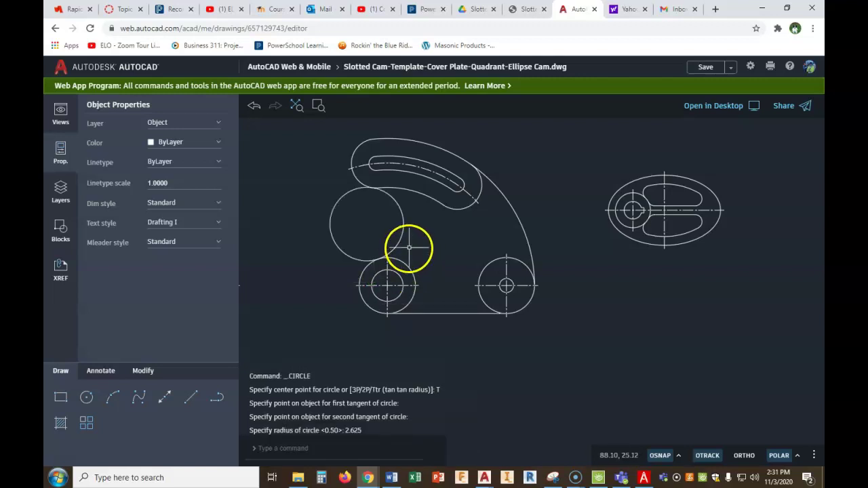
Trim the outer side of the 2.625-radius circle to leave the concave edge, and compare the quadrant with the finished example
left_click(143, 371)
left_click(190, 400)
left_click(351, 232)
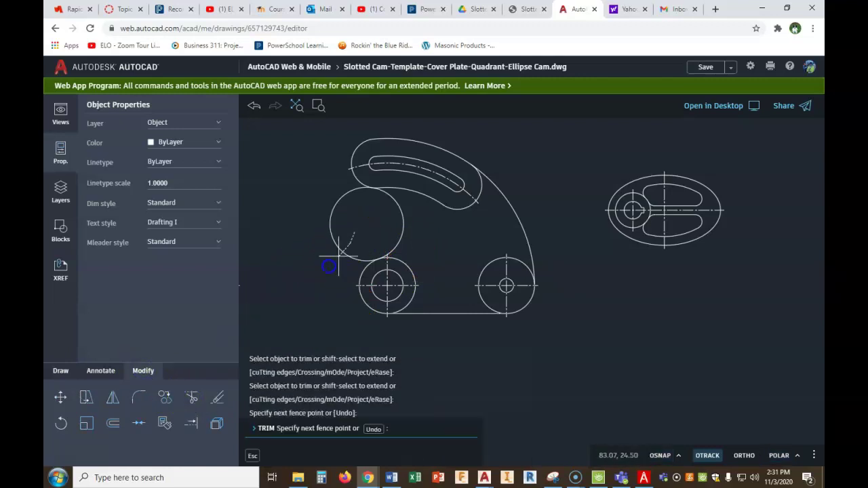
left_click_drag(329, 265, 324, 268)
scroll(323, 276, "down", 3)
middle_click_drag(330, 286, 422, 265)
scroll(472, 252, "up", 2)
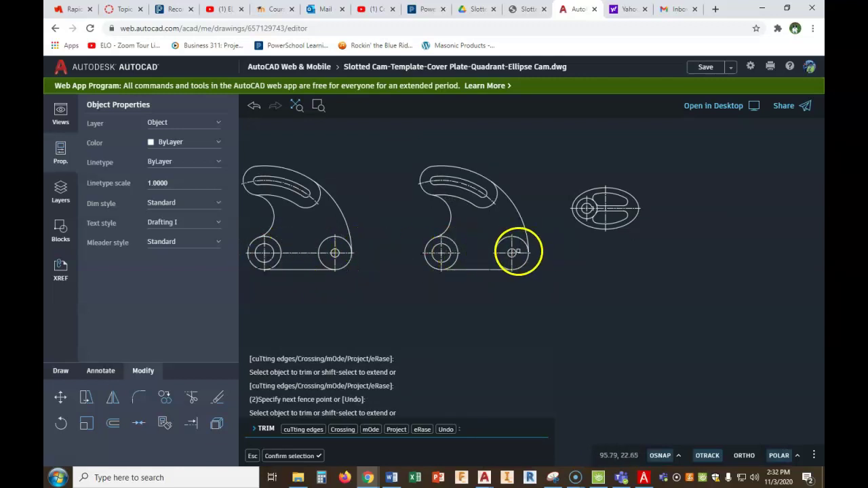
scroll(465, 252, "up", 3)
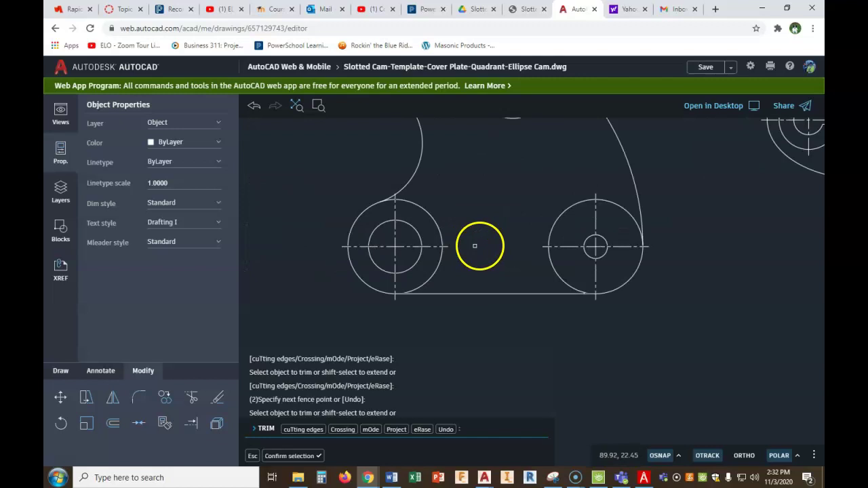
scroll(482, 243, "up", 2)
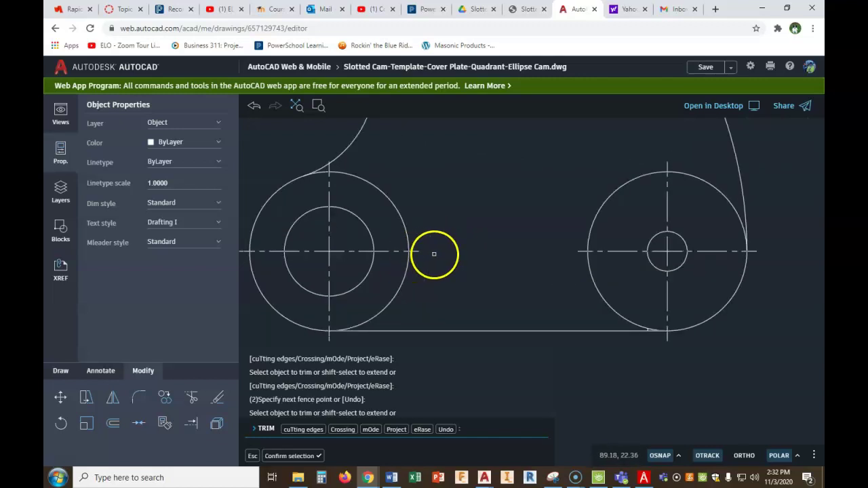
key("Return")
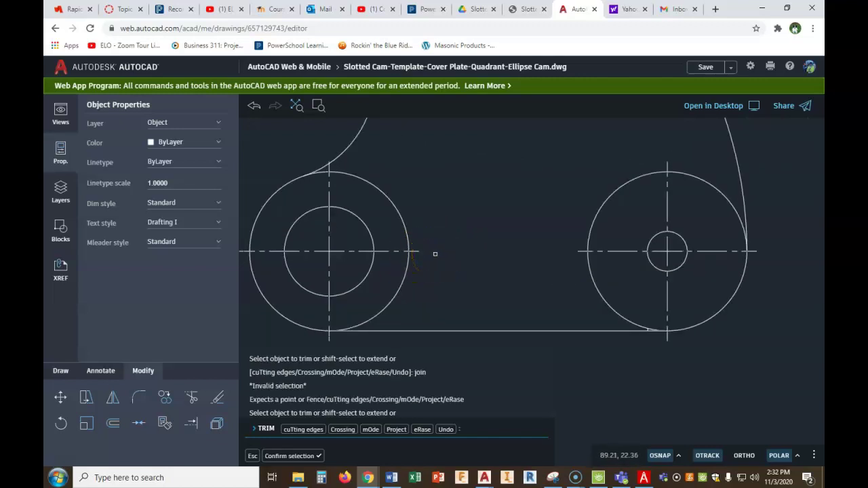
left_click(294, 456)
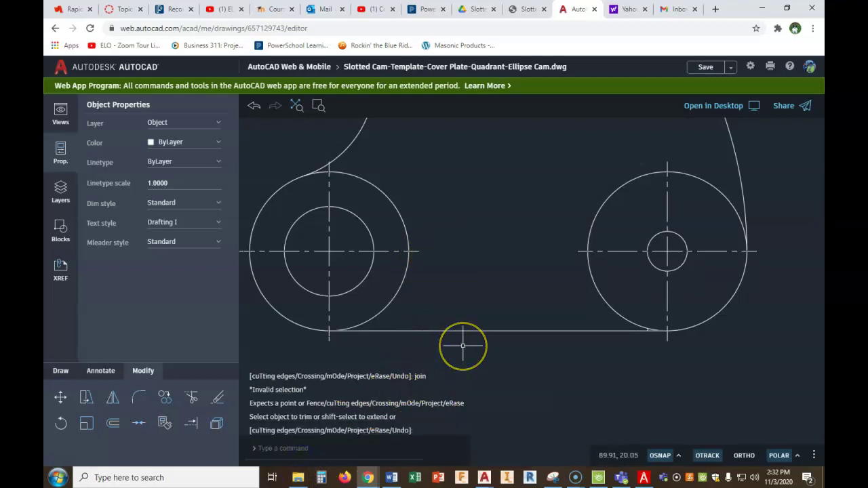
type("jo")
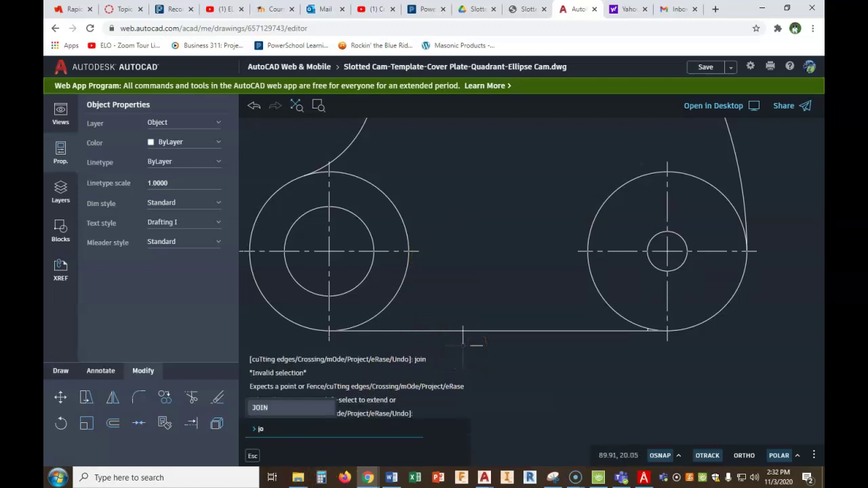
type("inn")
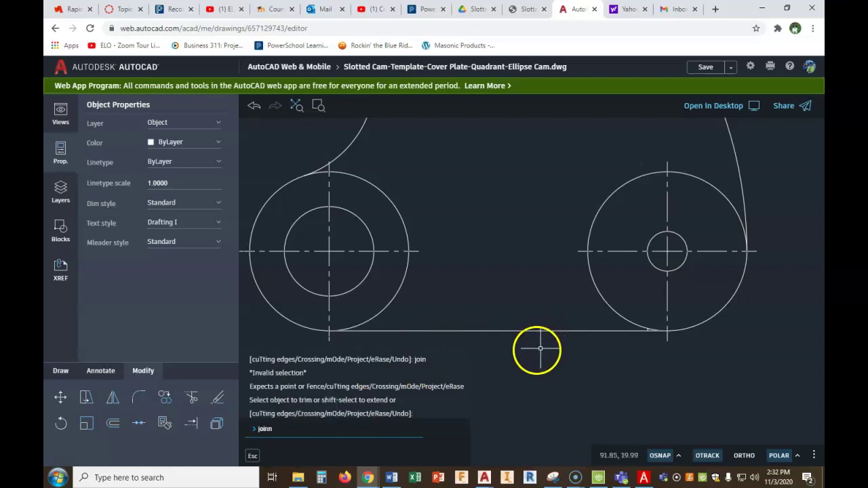
key("Return")
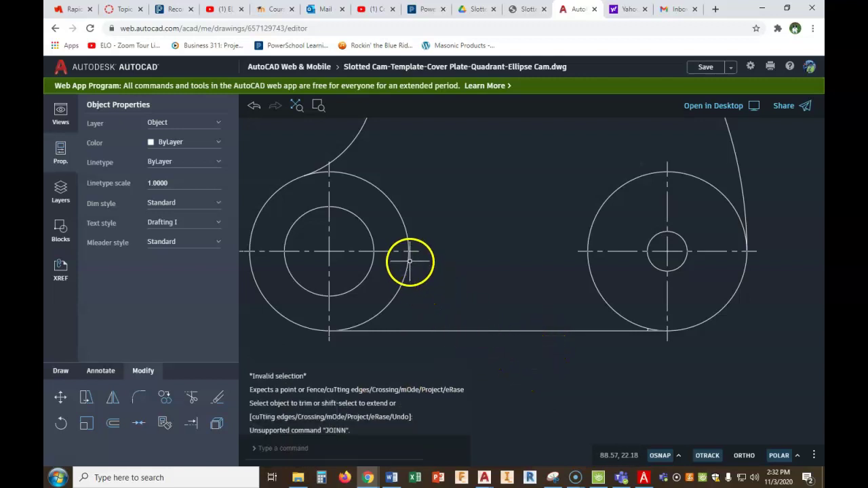
right_click(458, 251)
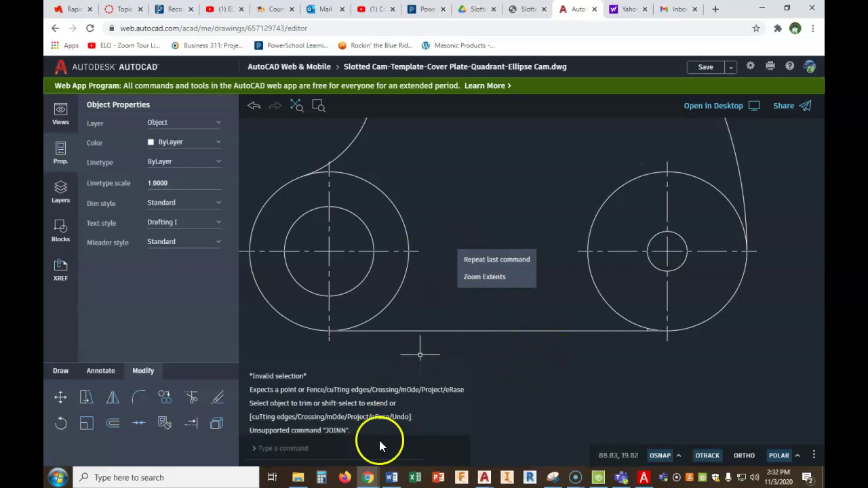
left_click(364, 449)
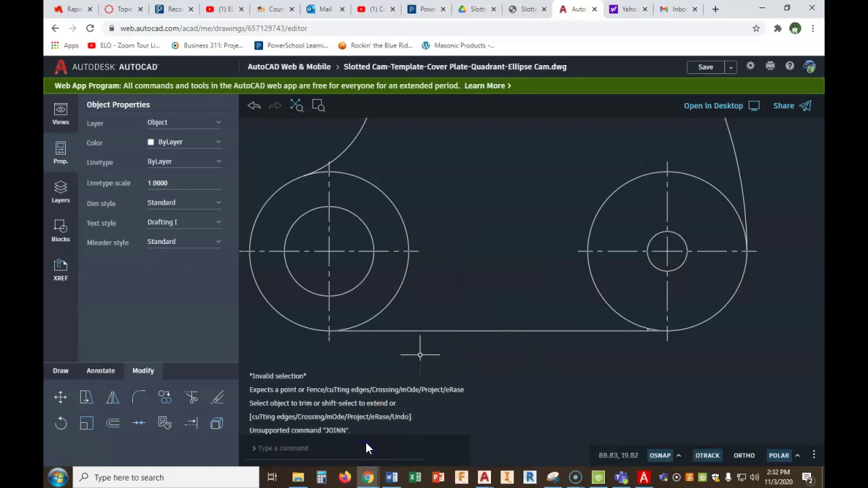
Join the horizontal centerlines of the quadrant's left and right bosses into a single line
type("join")
key("Return")
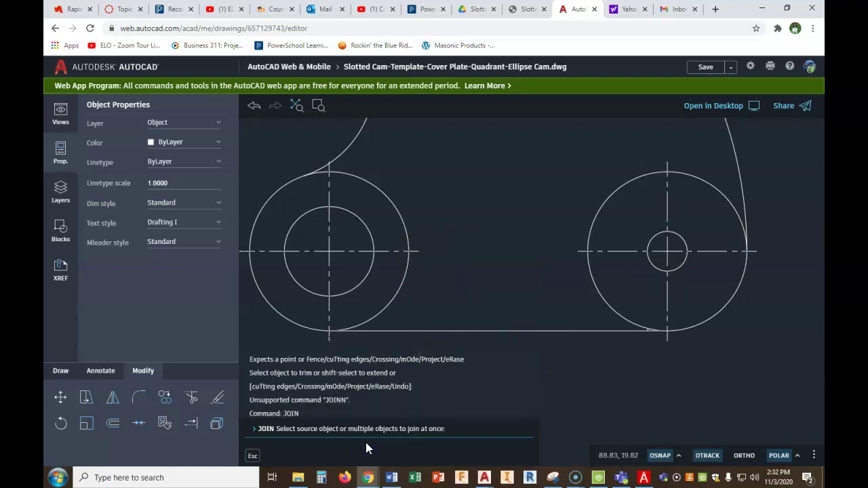
left_click(397, 251)
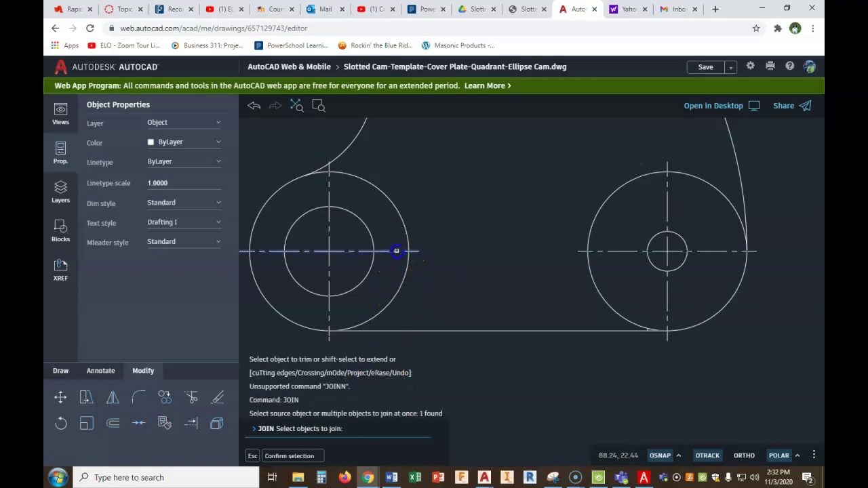
left_click(601, 251)
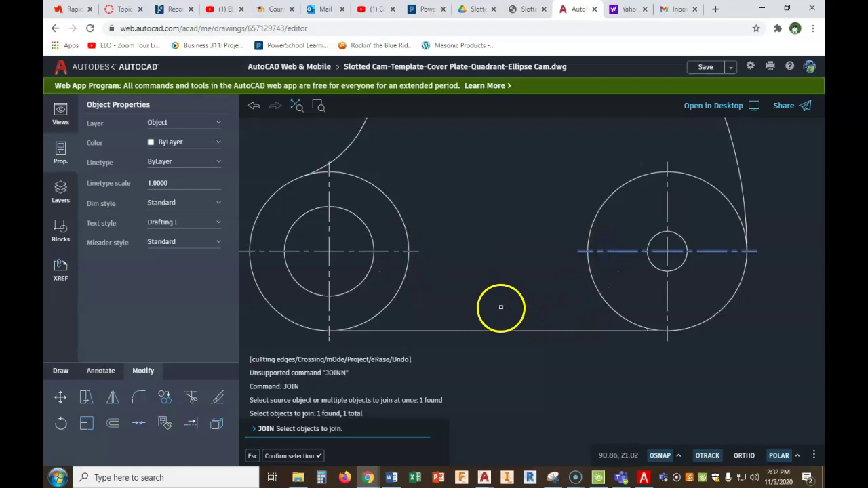
left_click(390, 250)
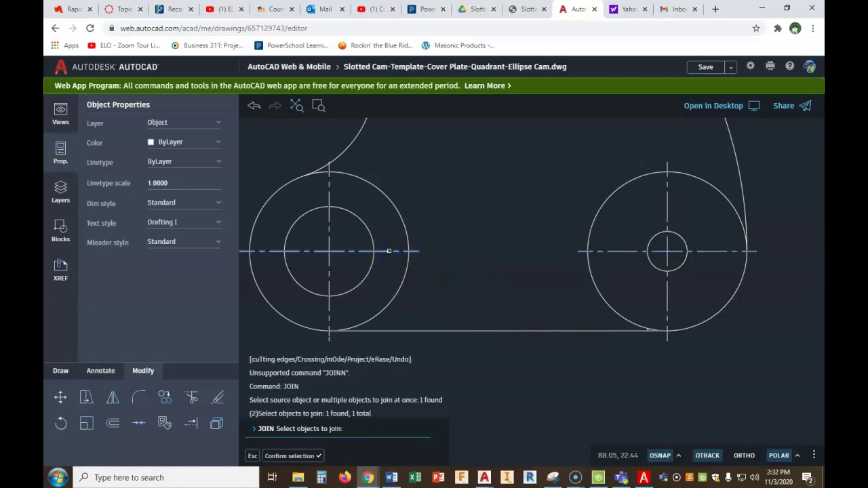
left_click(614, 251)
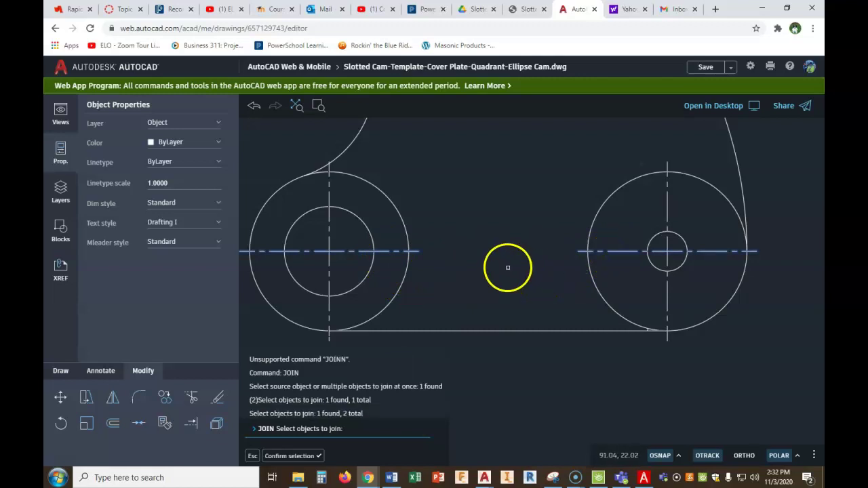
left_click(312, 458)
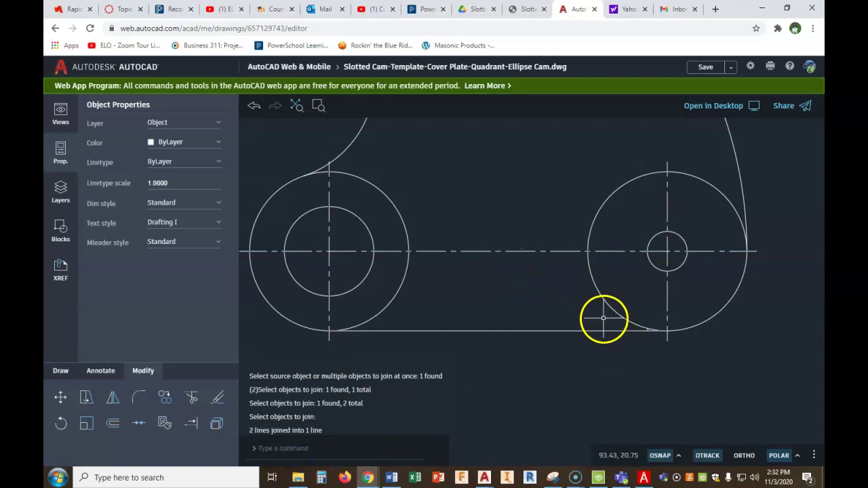
Undo the join of the two bosses' horizontal centerlines
scroll(458, 254, "down", 1)
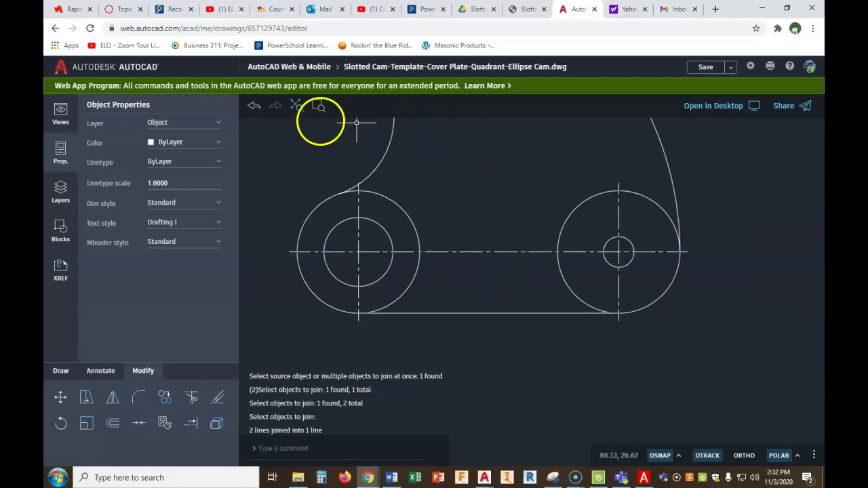
left_click(253, 105)
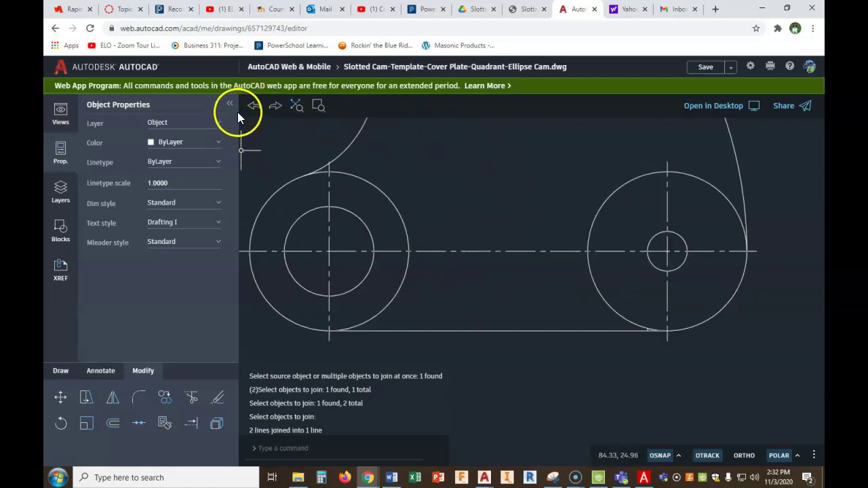
scroll(456, 254, "down", 5)
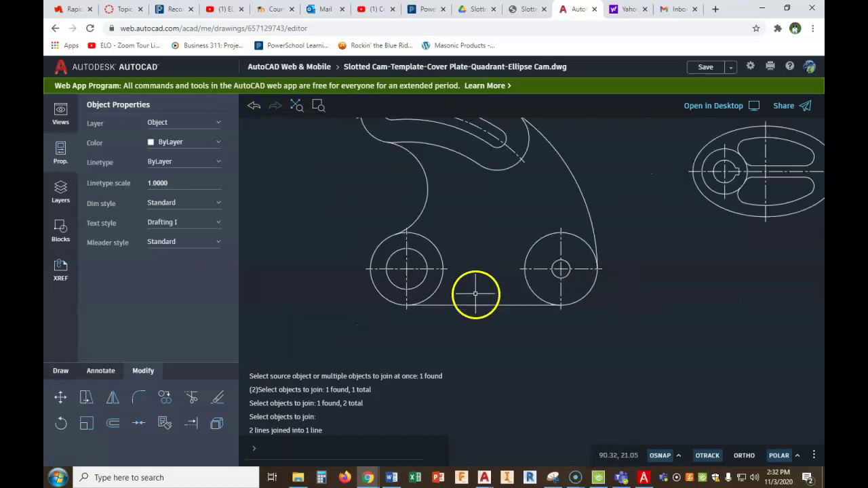
Examine the finished elliptical cam example and its dimensioned figure, Fig. 5-36, in the PDF
mouse_move(634, 269)
middle_mouse_down()
mouse_move(438, 299)
mouse_move(451, 248)
mouse_move(442, 246)
middle_mouse_up()
scroll(540, 205, "up", 2)
scroll(536, 205, "up", 1)
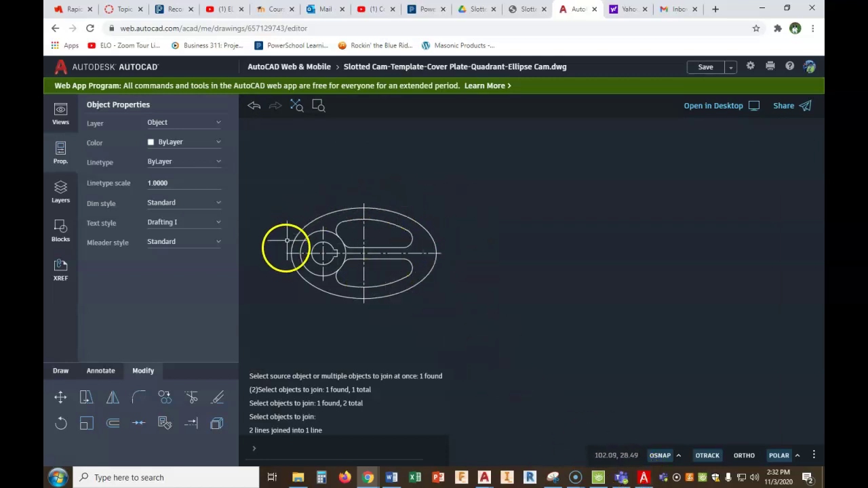
left_click(644, 477)
scroll(642, 400, "down", 7)
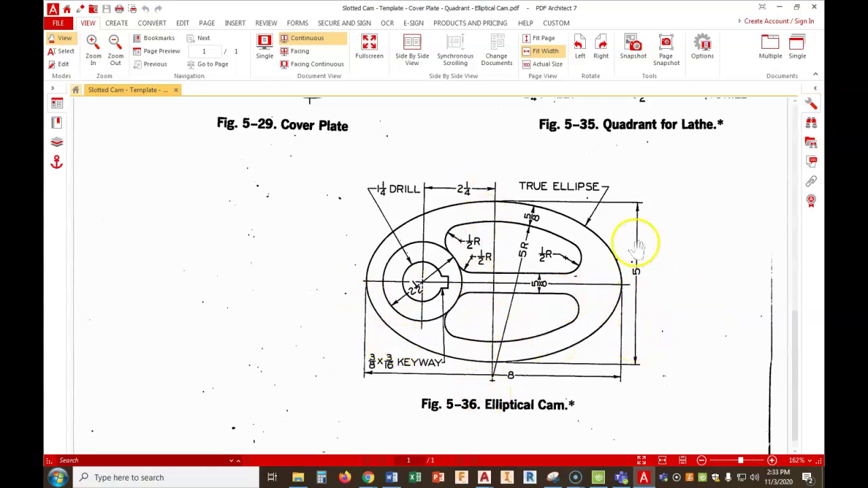
left_click(645, 478)
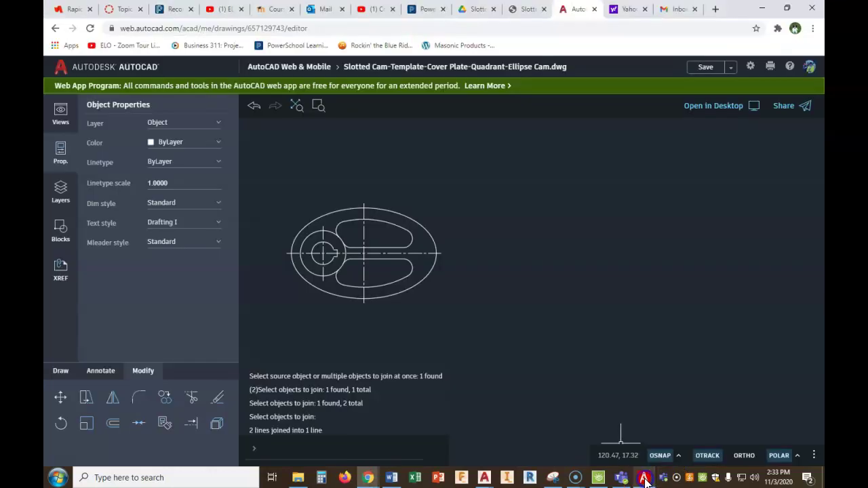
Try to start the ELLIPSE command for the cam's outer outline
left_click(53, 370)
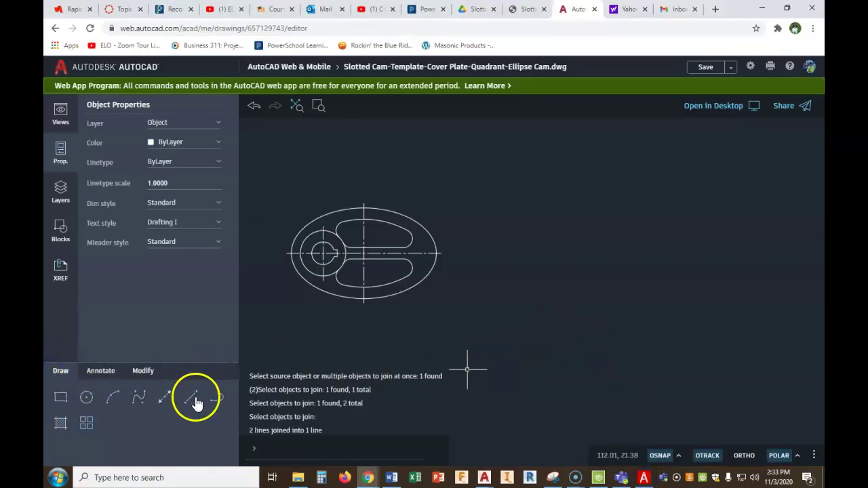
type("ell")
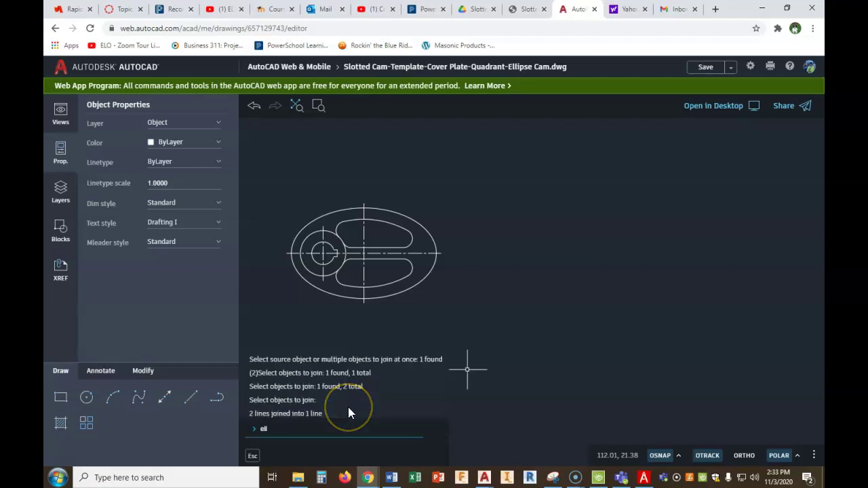
type("ipse")
key("Return")
type("'")
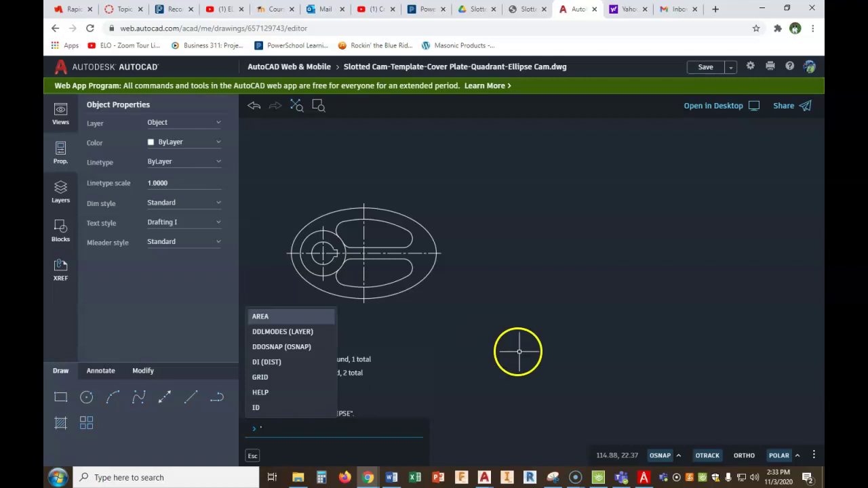
key("Escape")
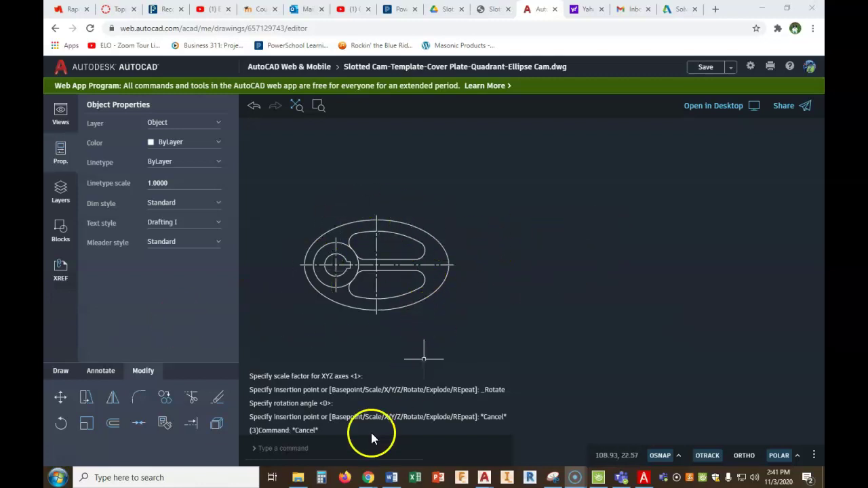
left_click(334, 450)
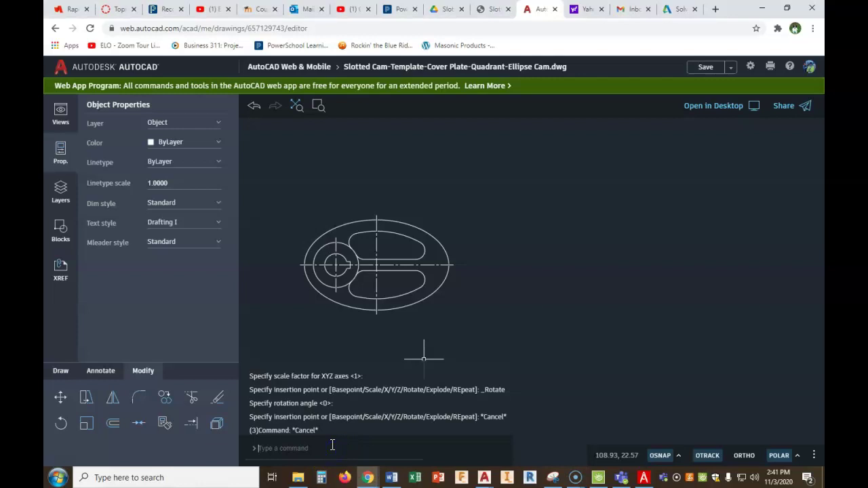
type("ell")
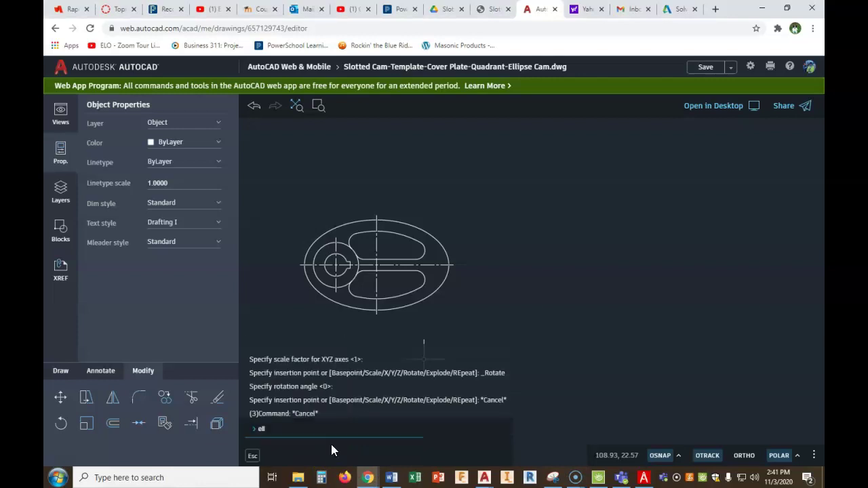
type("ipse")
key("Return")
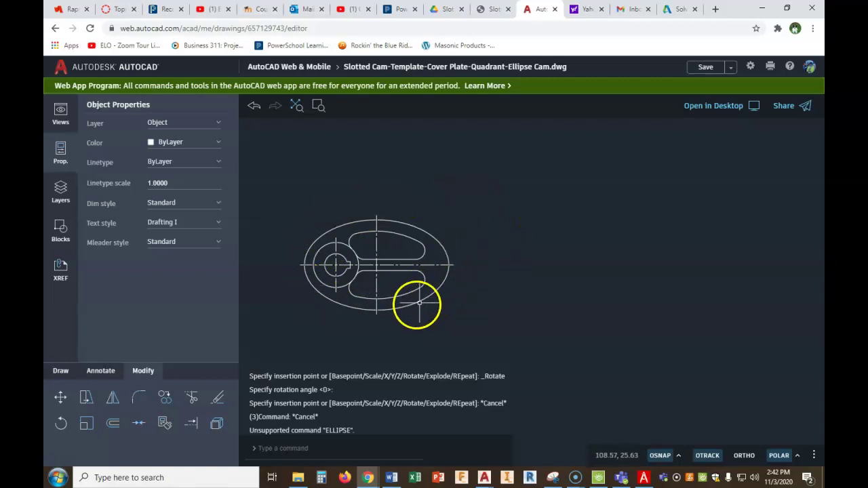
Insert Ellipse.dwg as a block beside the finished elliptical cam, aligned with its horizontal centerline
left_click(61, 230)
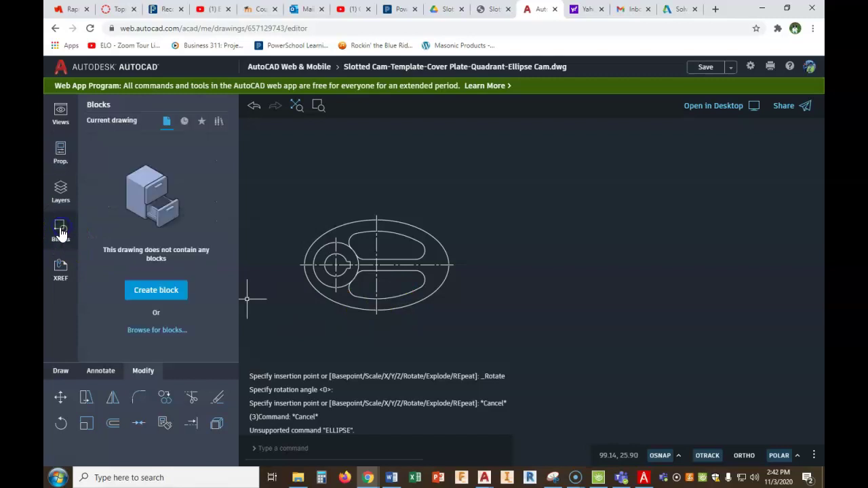
left_click(164, 331)
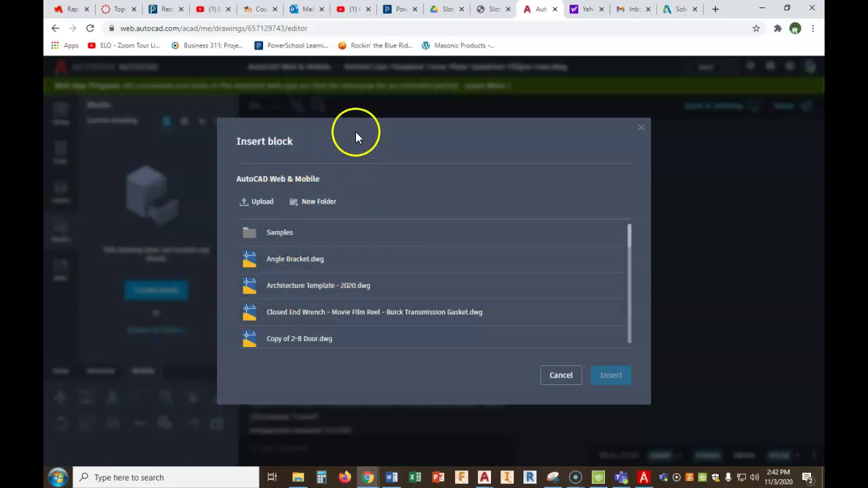
scroll(411, 267, "down", 3)
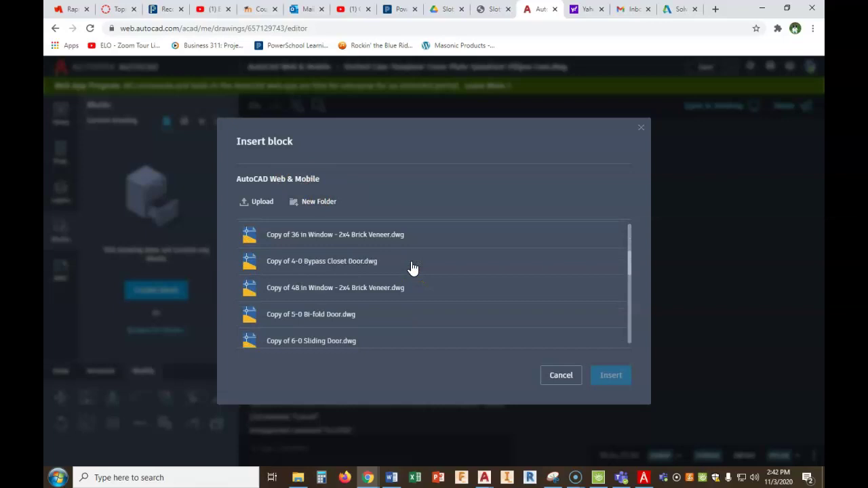
scroll(412, 267, "down", 5)
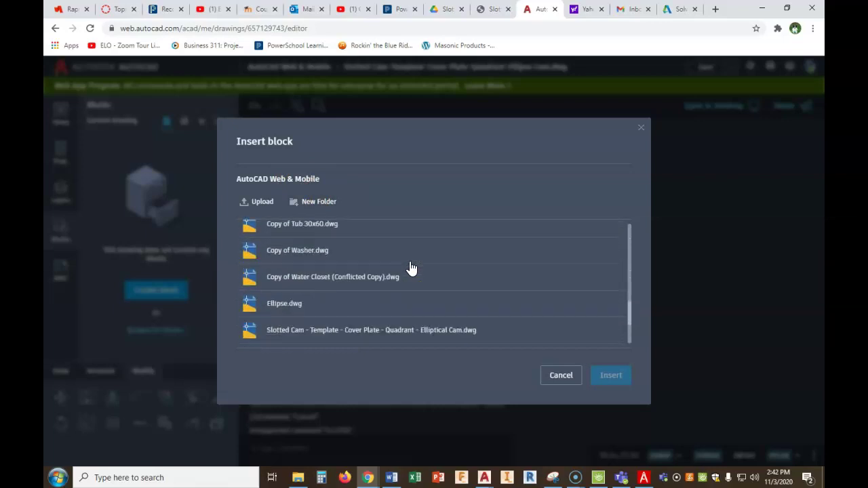
left_click(291, 309)
left_click(612, 380)
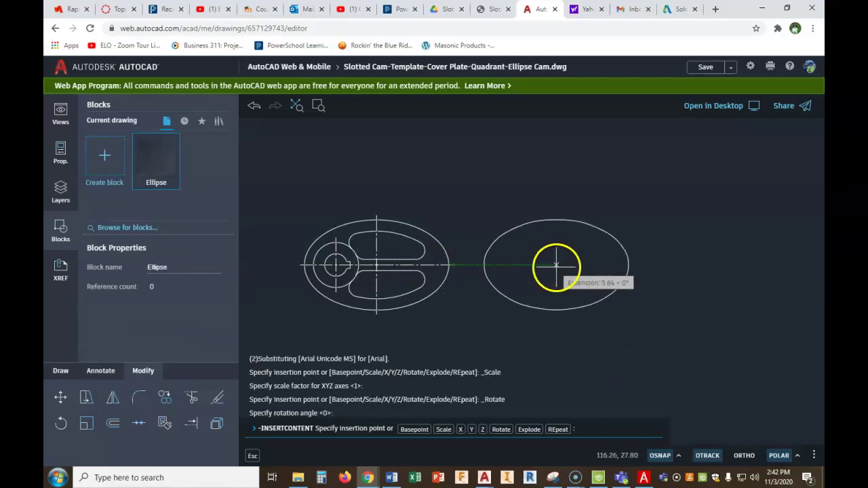
left_click(567, 264)
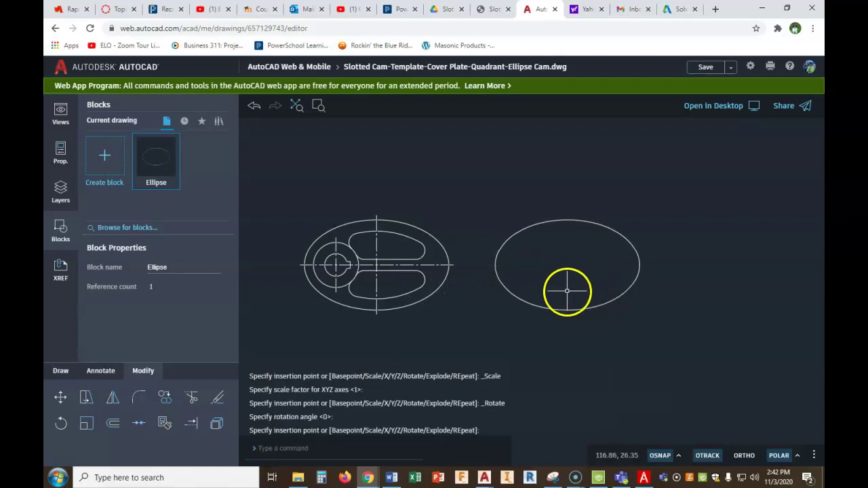
Check the Elliptical Cam figure in the PDF for the hub, drill and keyway dimensions
scroll(567, 287, "up", 2)
middle_click_drag(576, 276, 546, 243)
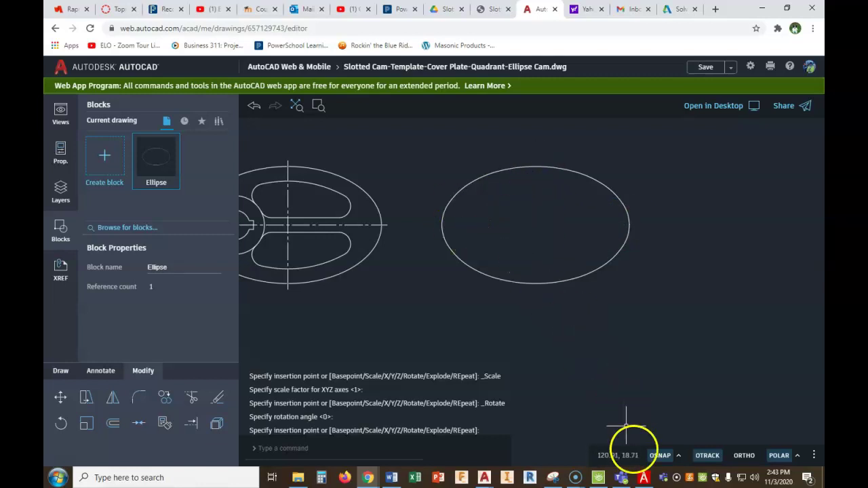
left_click(644, 478)
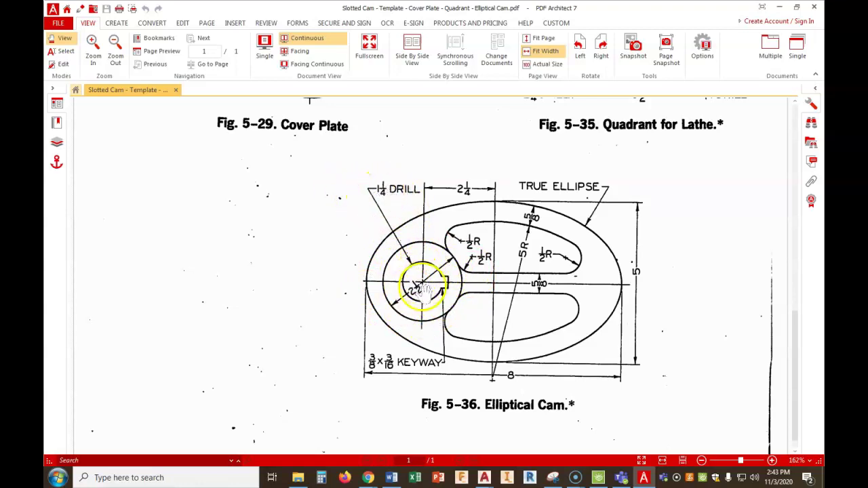
left_click(644, 477)
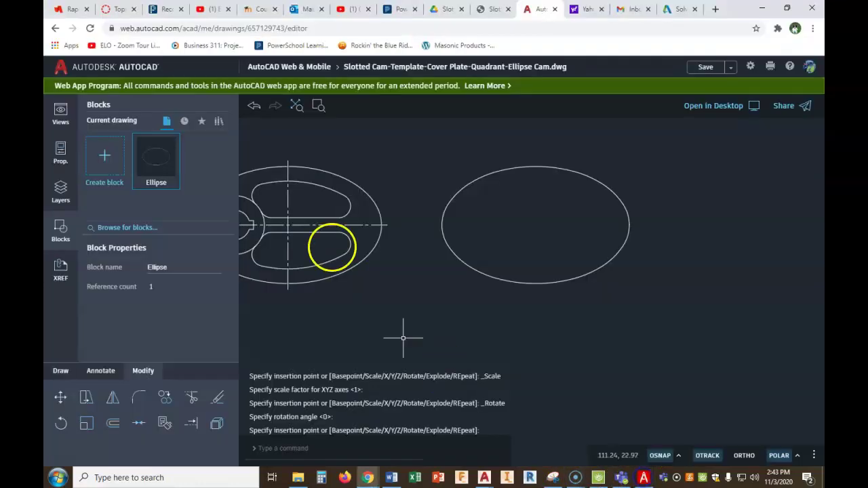
Draw a 2.5 diameter hub circle centered 2.25 to the left of the ellipse's geometric center, checking the offset in the PDF figure
left_click(60, 152)
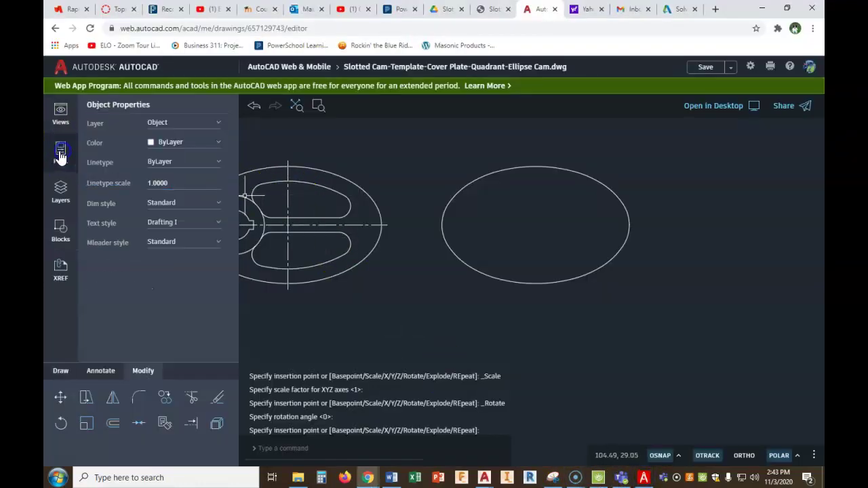
left_click(63, 371)
left_click(91, 401)
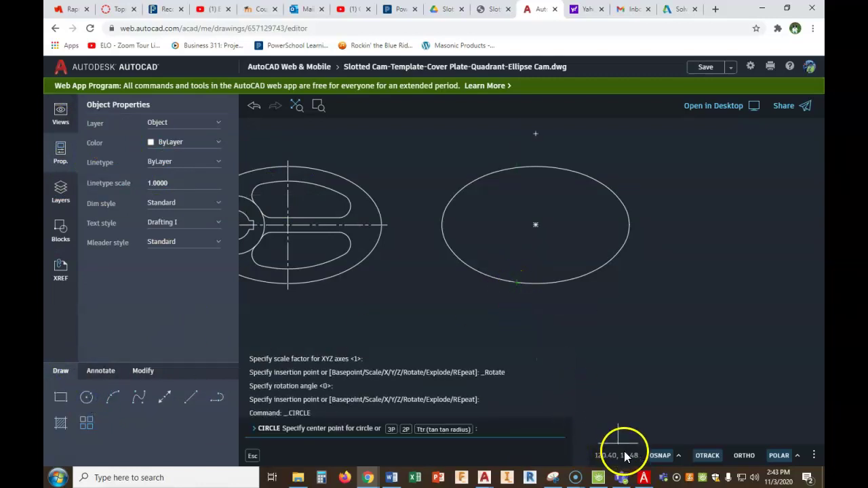
left_click(644, 478)
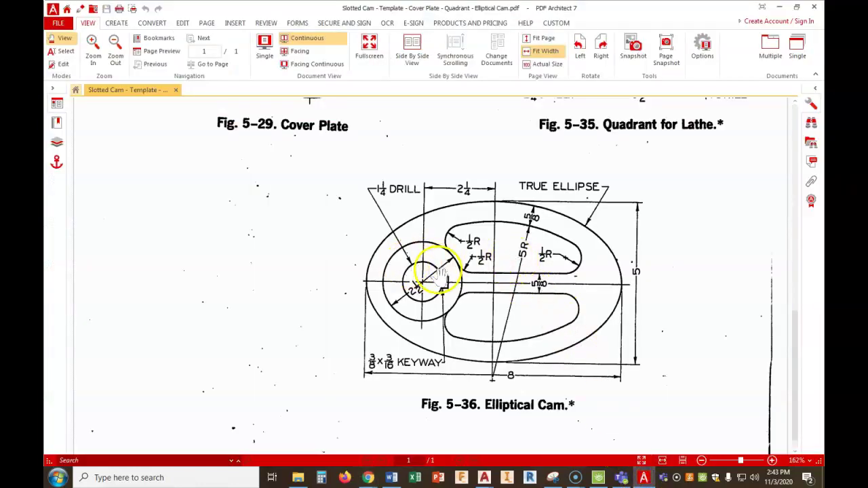
left_click(643, 479)
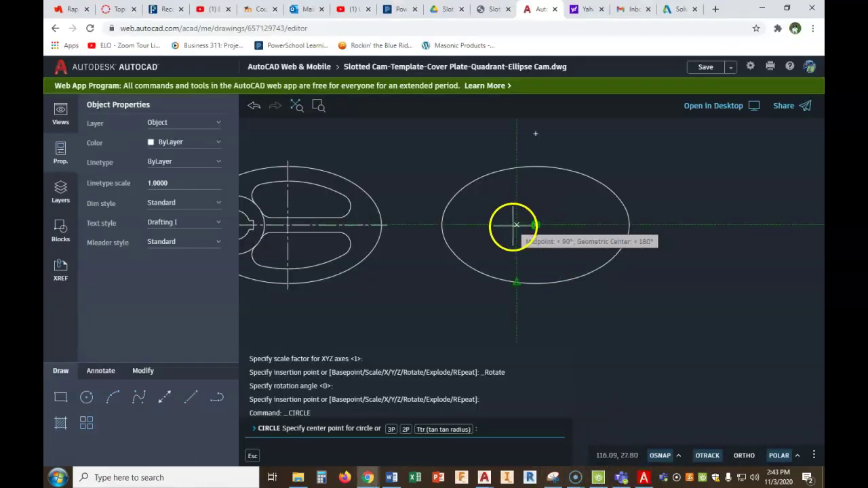
scroll(538, 226, "up", 3)
scroll(538, 226, "down", 1)
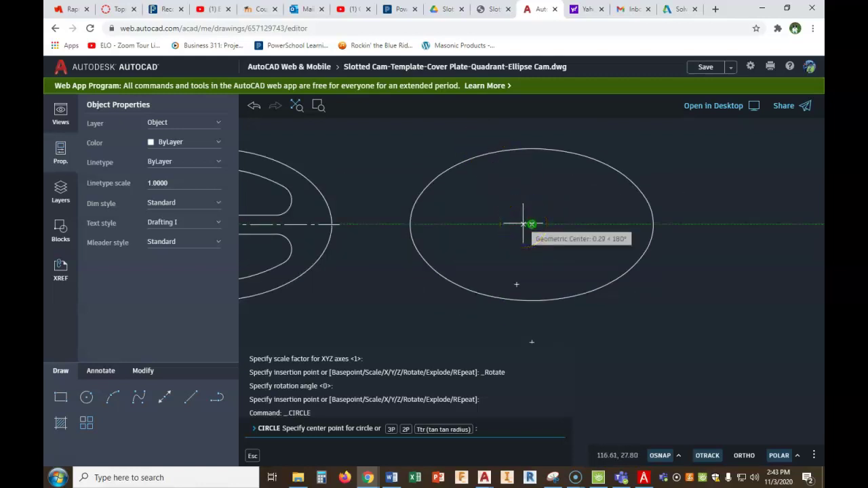
key("Return")
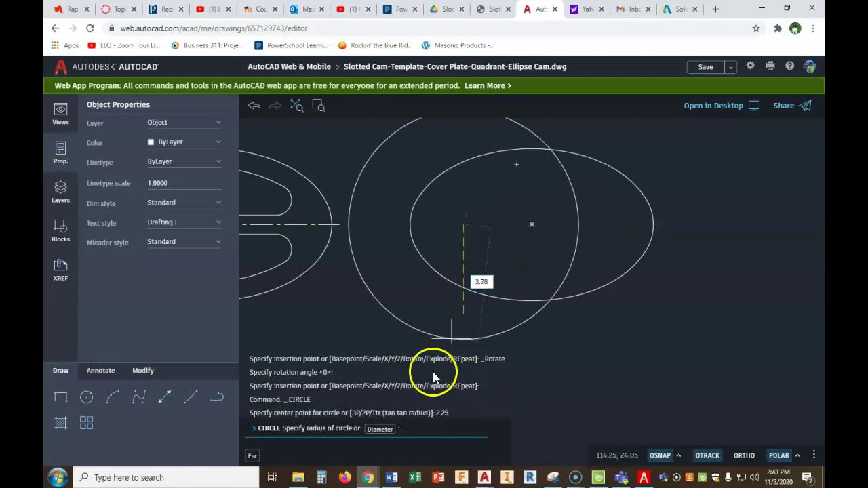
left_click(380, 429)
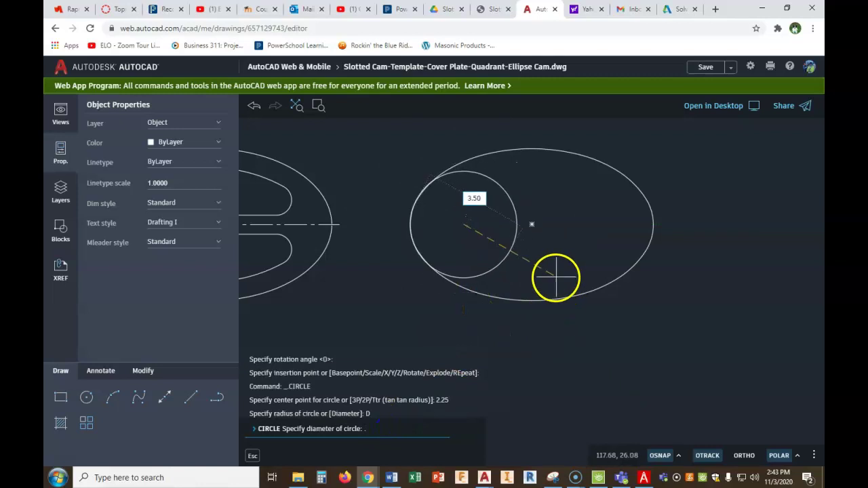
type("2.5")
key("Return")
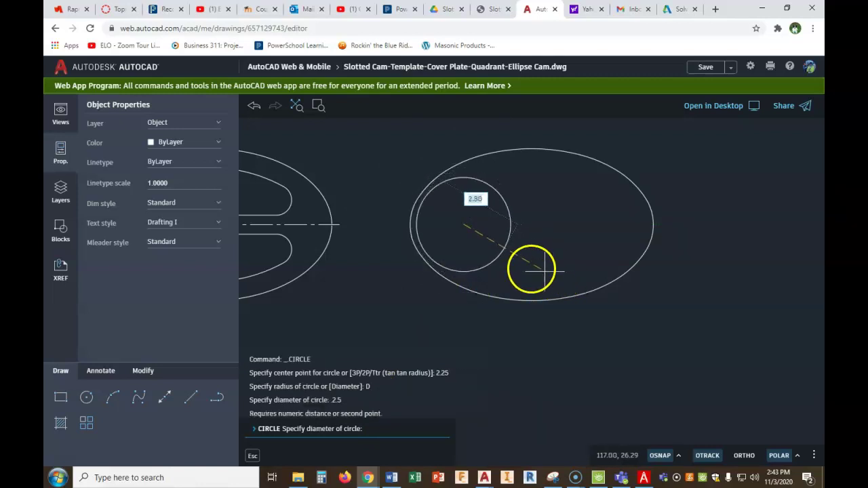
type("2.5")
key("Return")
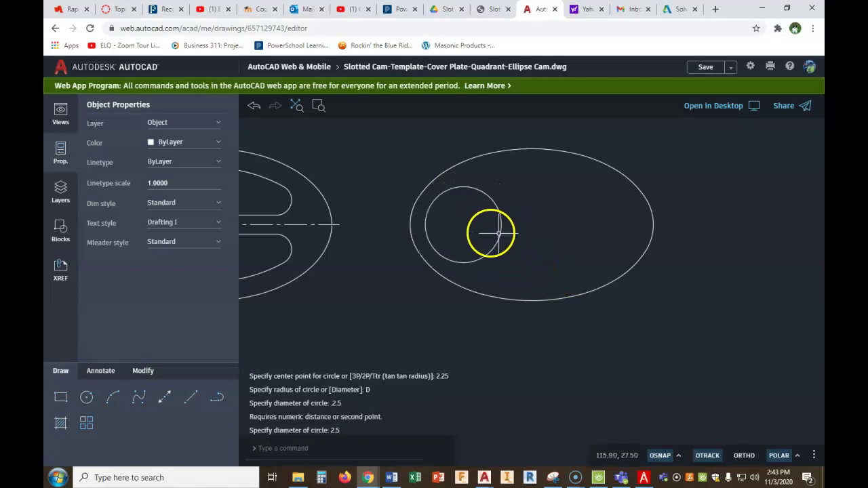
Draw a 1.25 diameter drill circle concentric with the hub circle
right_click(458, 217)
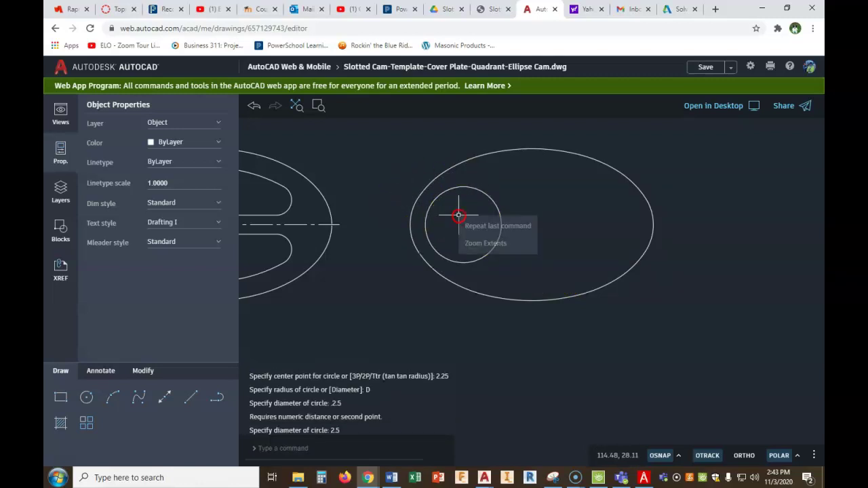
left_click(474, 225)
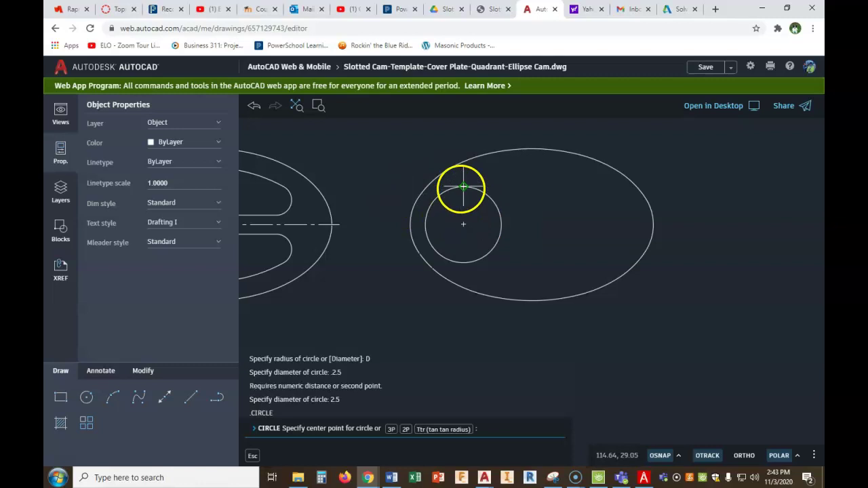
left_click(463, 224)
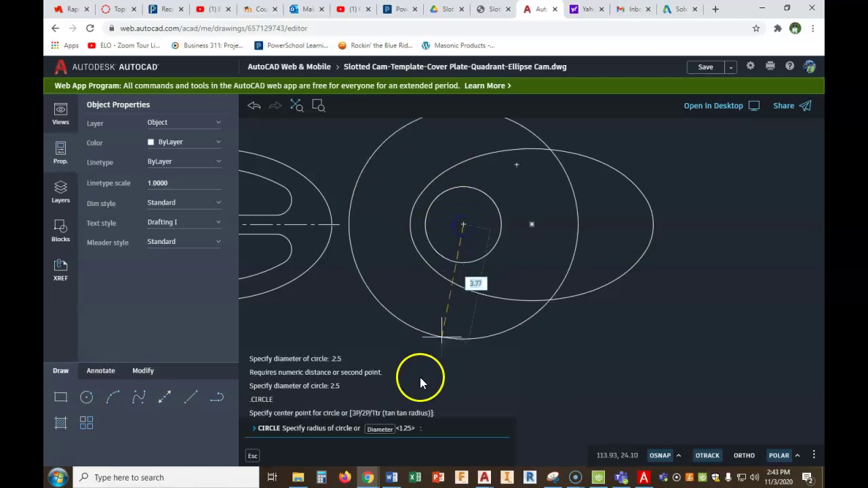
left_click(389, 429)
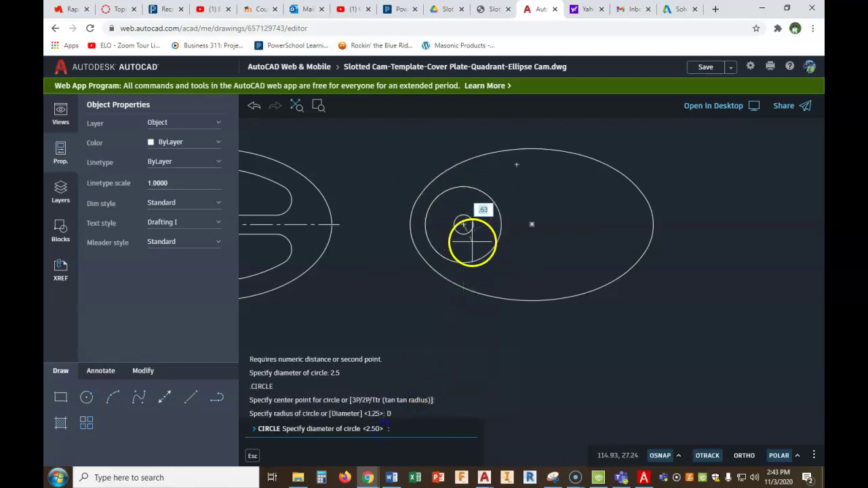
key("Return")
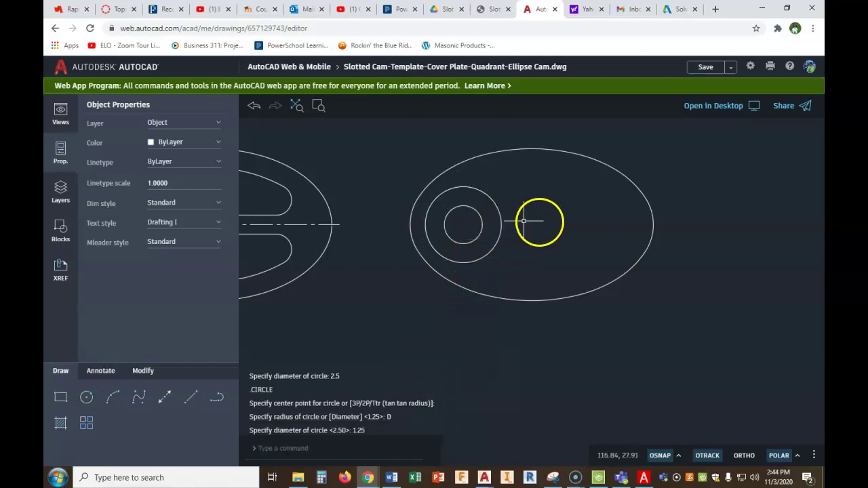
Check the keyway size in the PDF, and draw lines from the hub center 3/16 up, right to the drill circle, and 3/16 beyond it
left_click(644, 477)
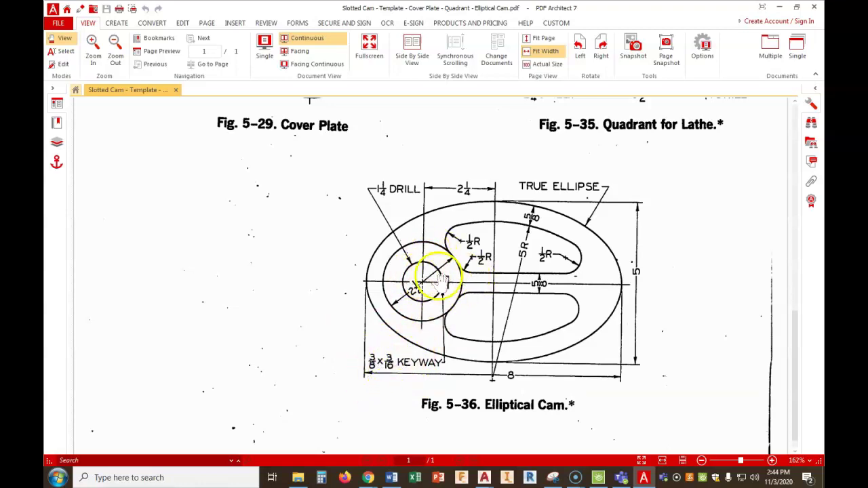
left_click(644, 477)
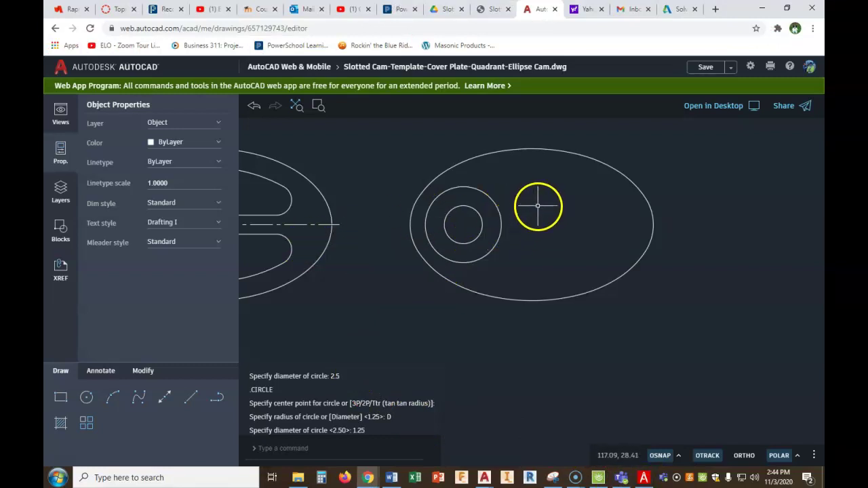
left_click(189, 397)
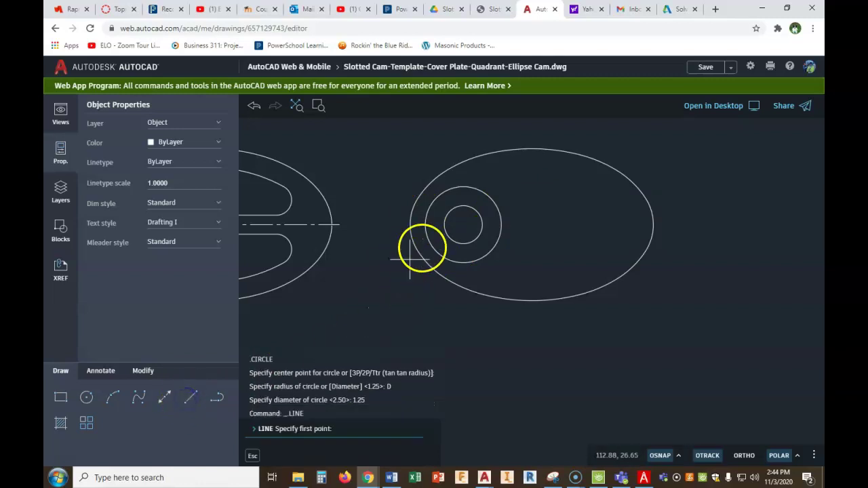
scroll(463, 225, "up", 3)
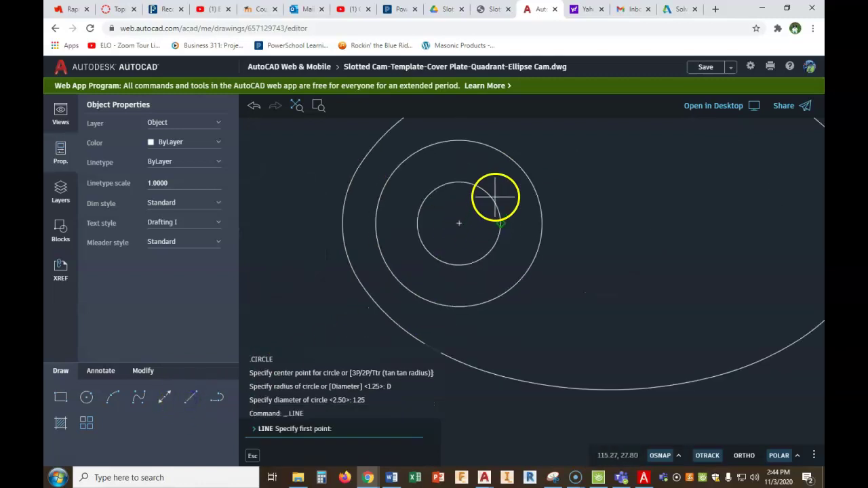
left_click(458, 222)
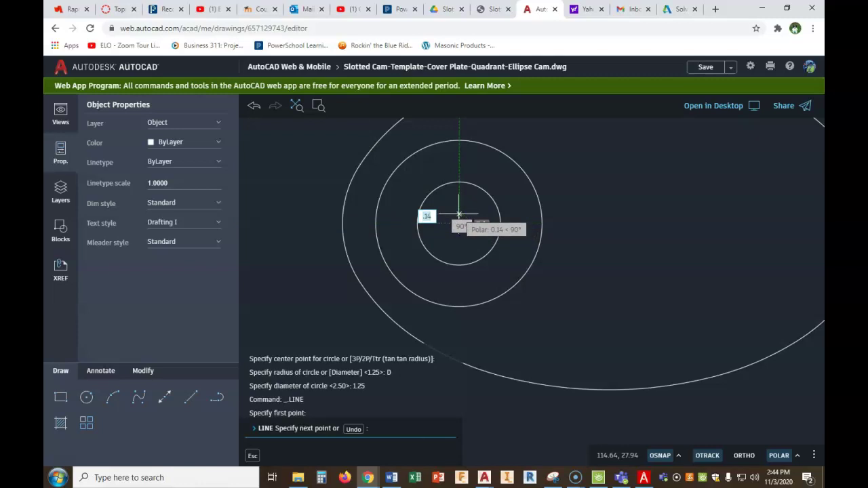
type("3/16")
key("Return")
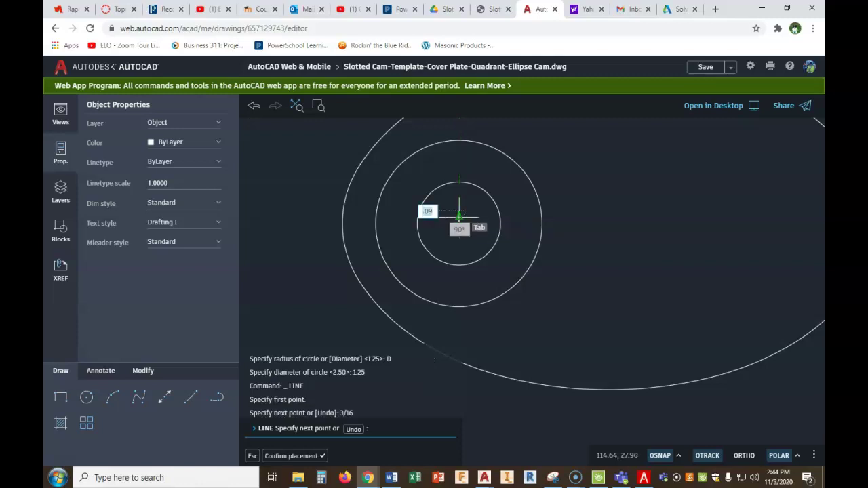
left_click(499, 211)
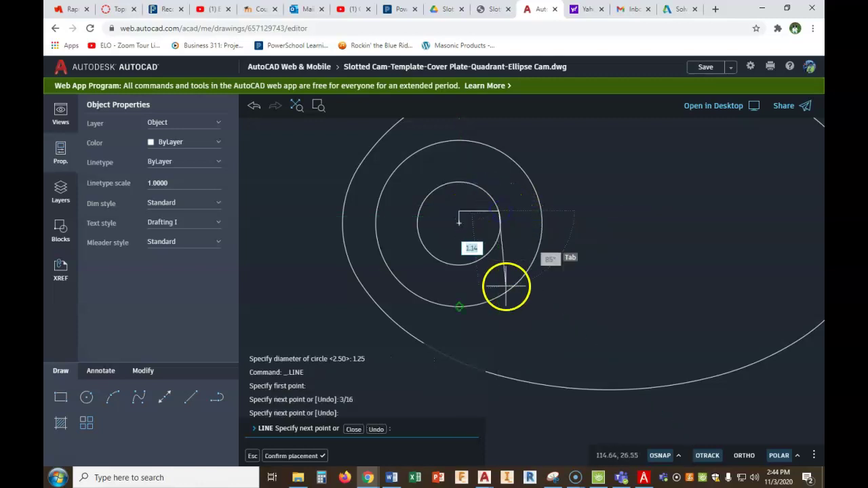
key("Return")
right_click(511, 216)
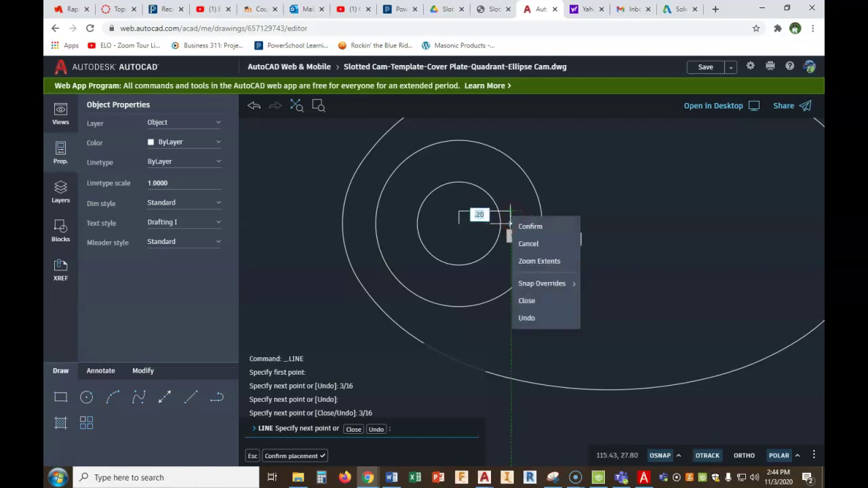
left_click(526, 226)
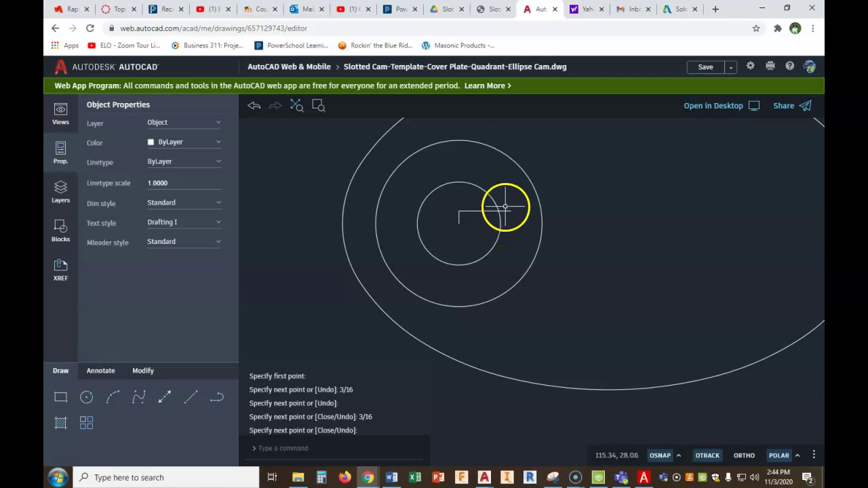
Erase the two construction lines inside the drill circle, keeping the short keyway edge outside it
left_click(475, 205)
left_click(444, 217)
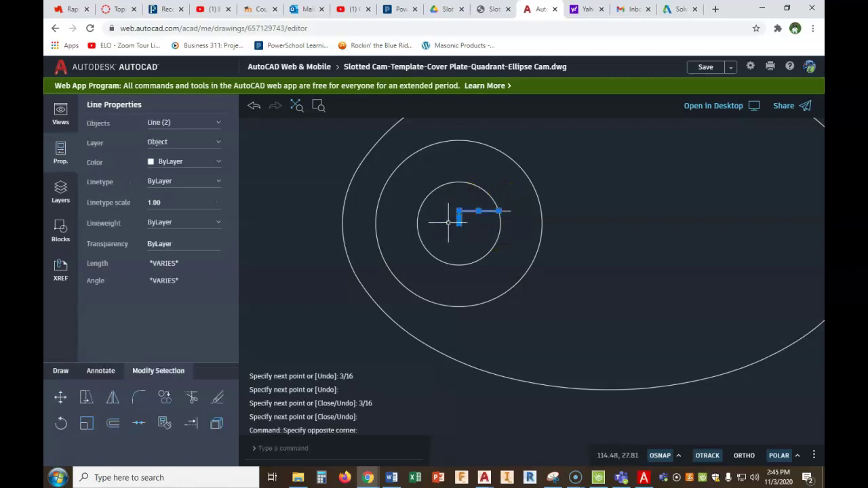
key("Delete")
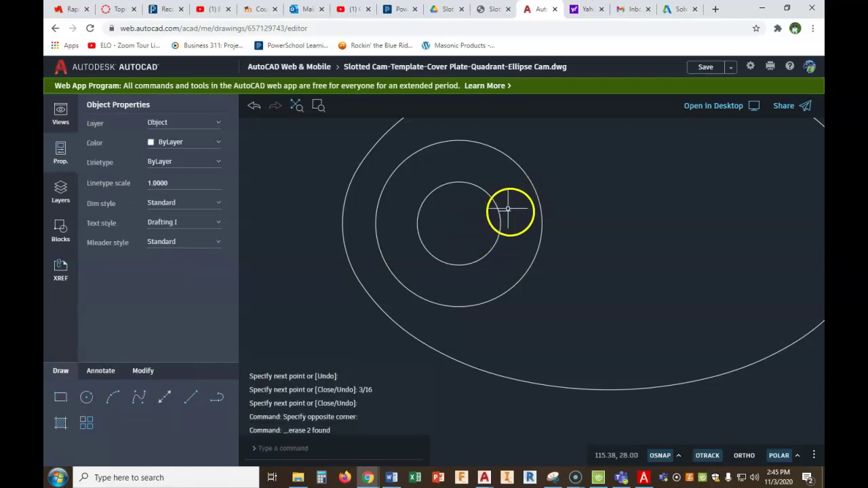
Draw the keyway's end line 3/8 straight down from the short edge's outer end, and its lower edge back to the drill circle
left_click(192, 398)
left_click(510, 211)
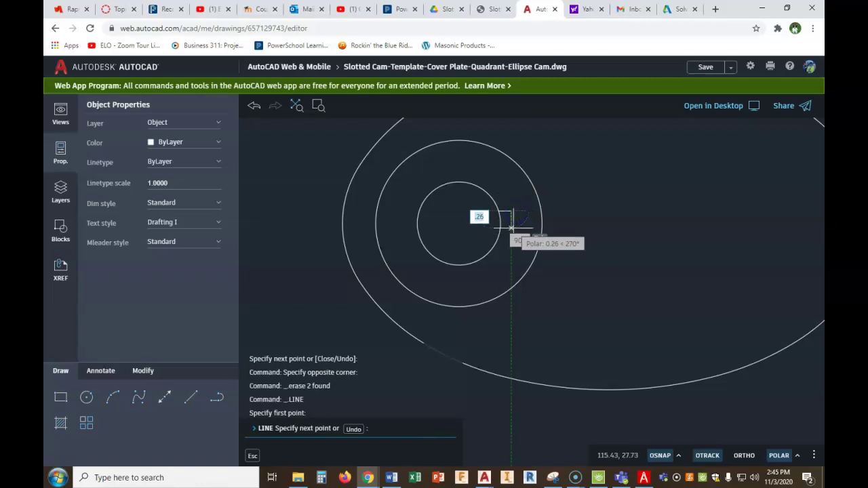
type("3/8")
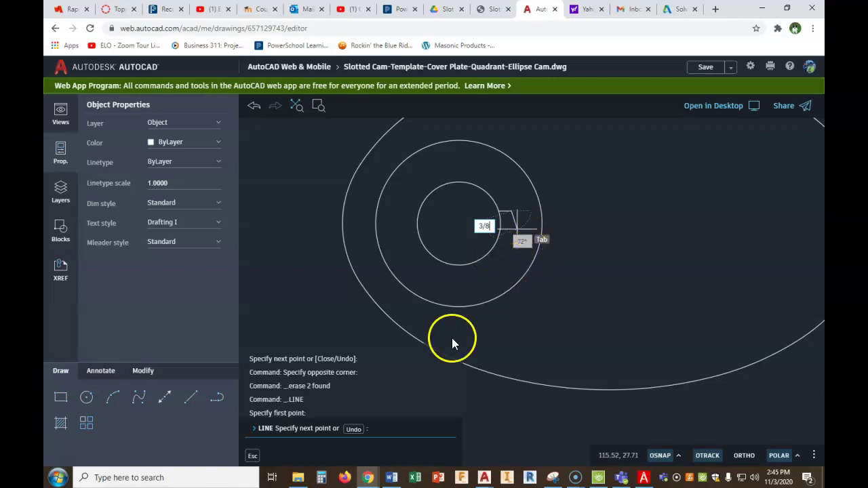
left_click(353, 428)
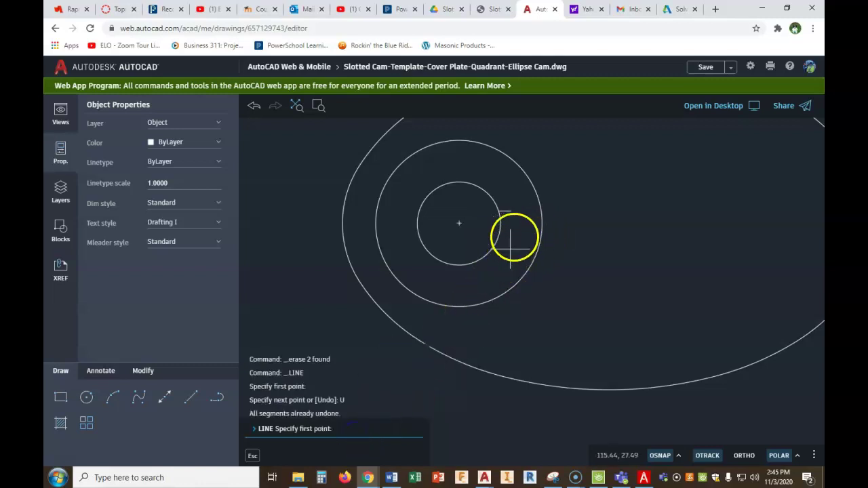
left_click(512, 211)
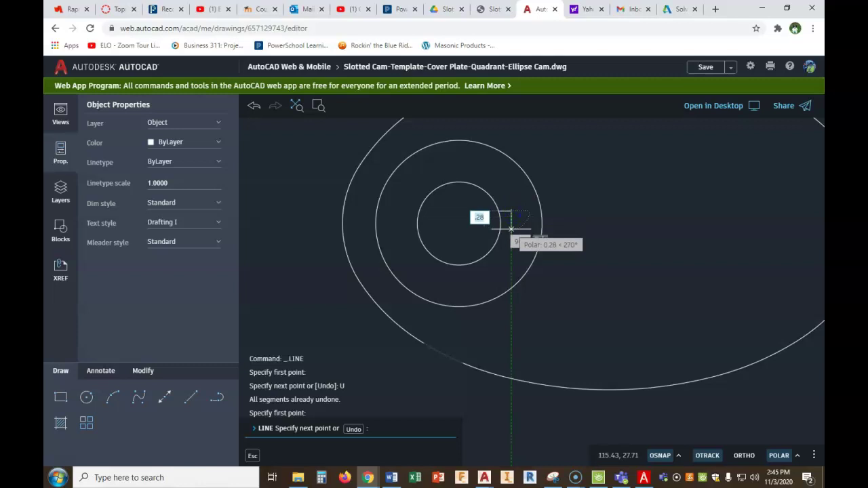
type("3/8")
key("Return")
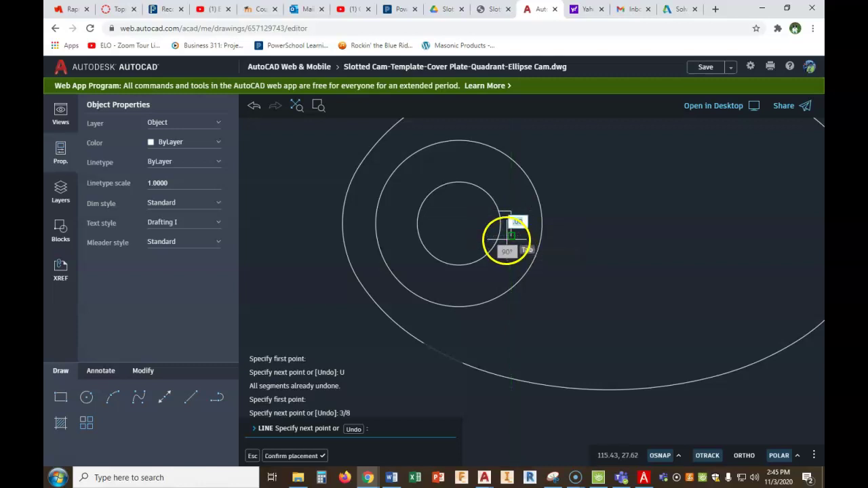
left_click(502, 235)
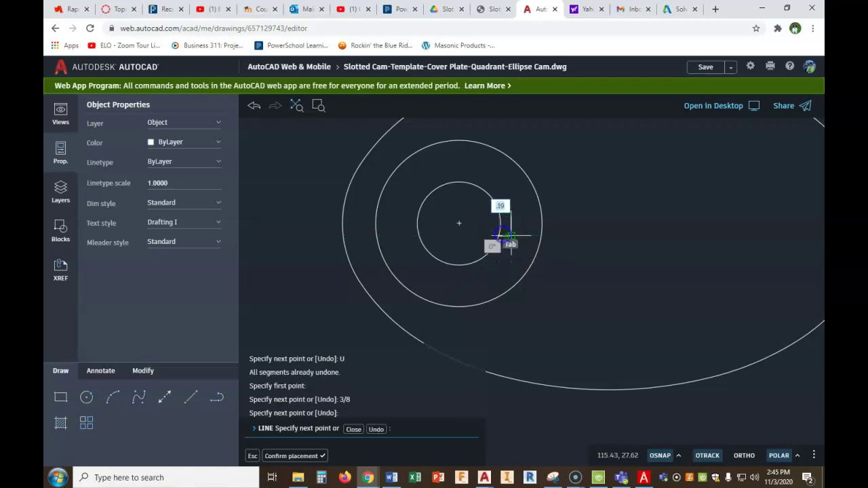
right_click(591, 198)
left_click(603, 215)
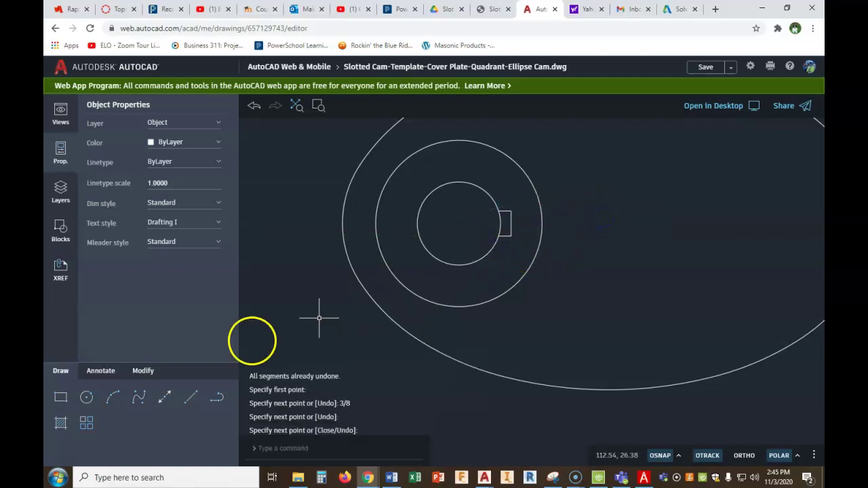
Trim the drill circle's arc between the keyway's upper and lower edges
left_click(143, 371)
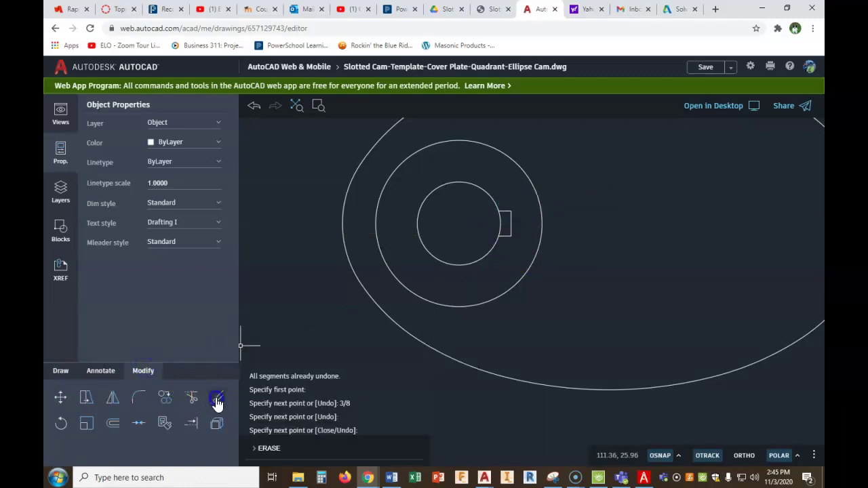
left_click(217, 402)
left_click(191, 397)
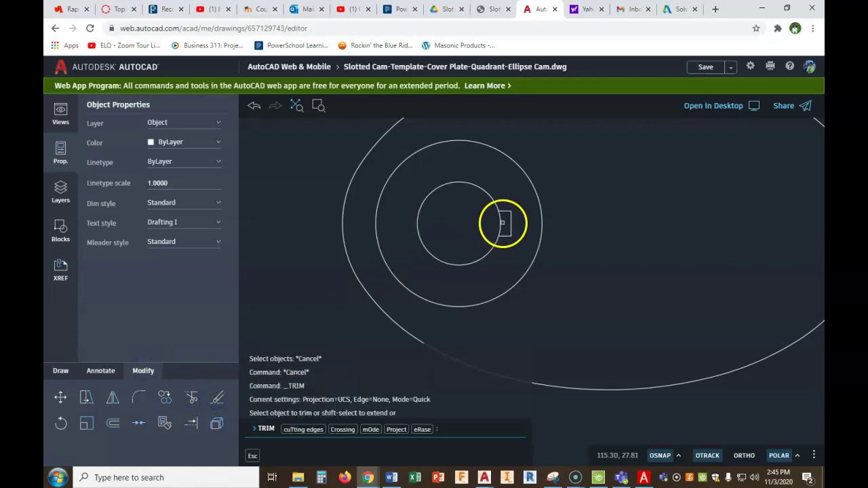
right_click(508, 249)
left_click(523, 231)
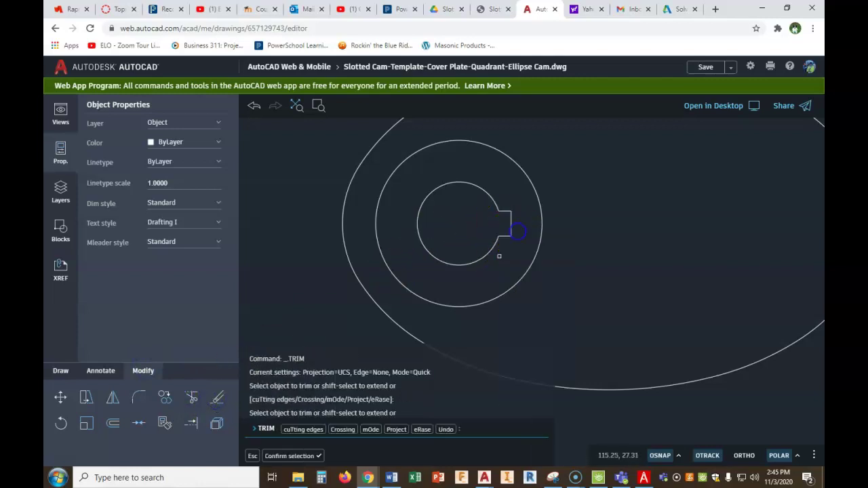
Draw a line 0.25 left from the ellipse's left quadrant, and from its outer end a horizontal line 8.5 to the right
scroll(624, 250, "down", 1)
mouse_move(640, 247)
middle_mouse_down()
mouse_move(606, 256)
mouse_move(594, 244)
middle_mouse_up()
scroll(595, 244, "down", 1)
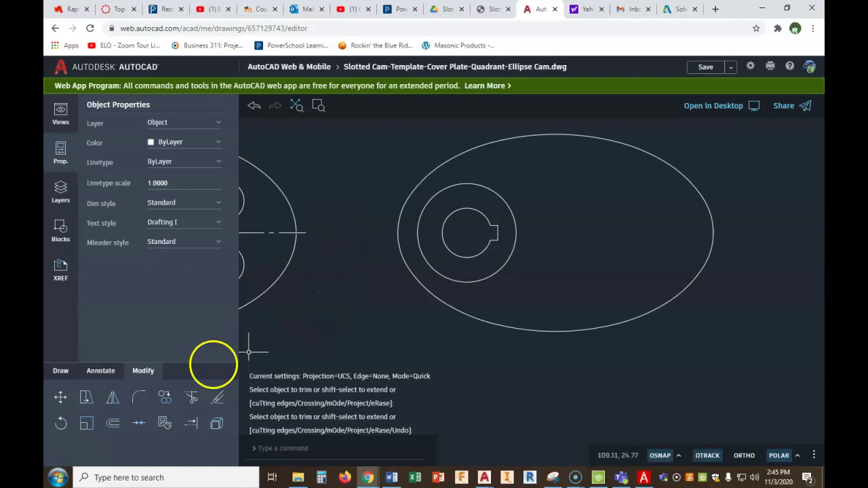
left_click(61, 372)
left_click(192, 399)
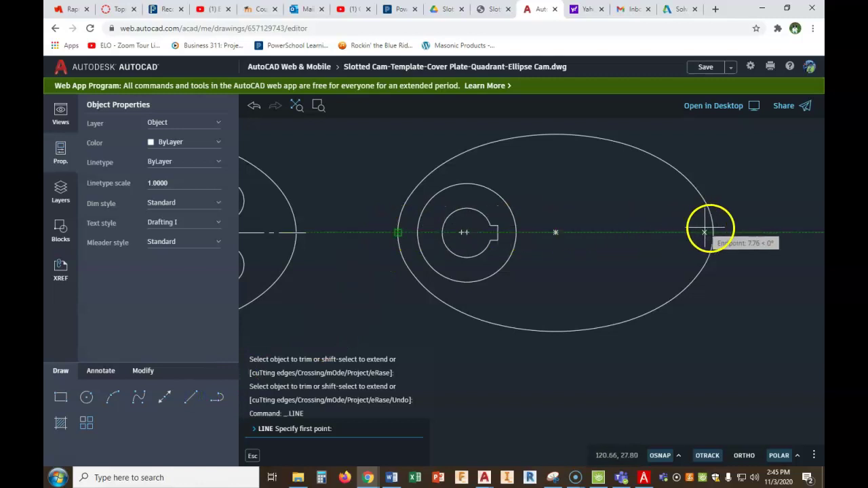
left_click(397, 233)
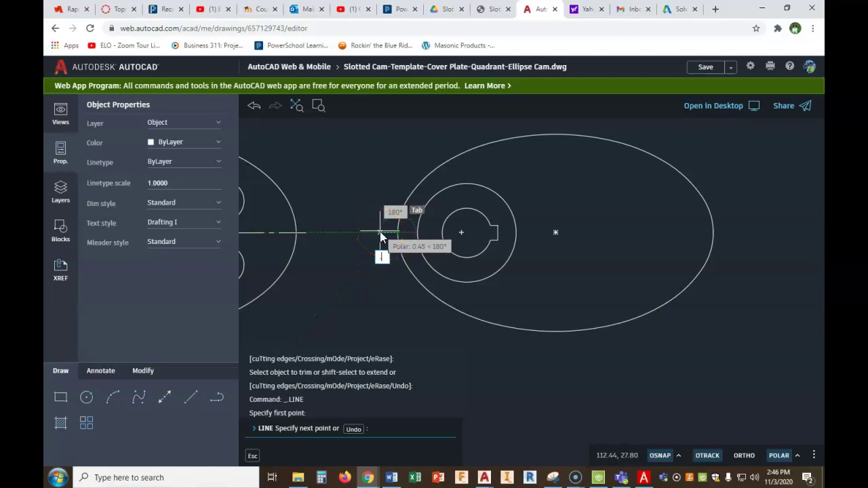
type(".25")
key("Return")
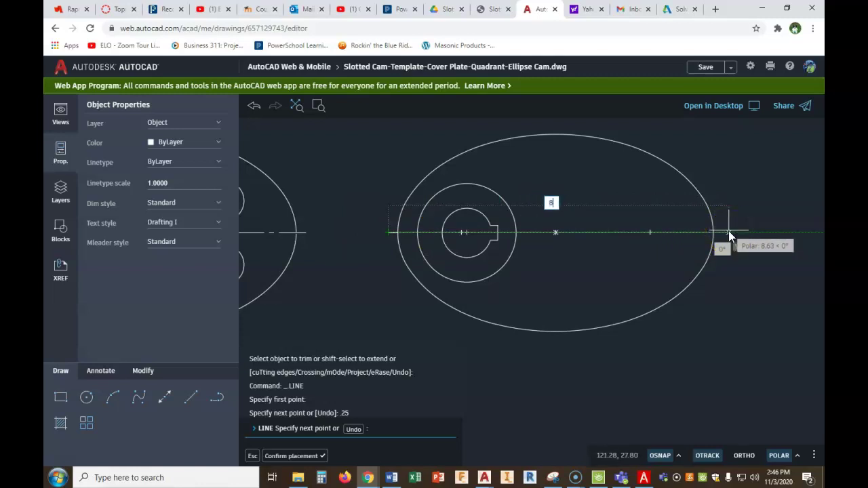
key("Return")
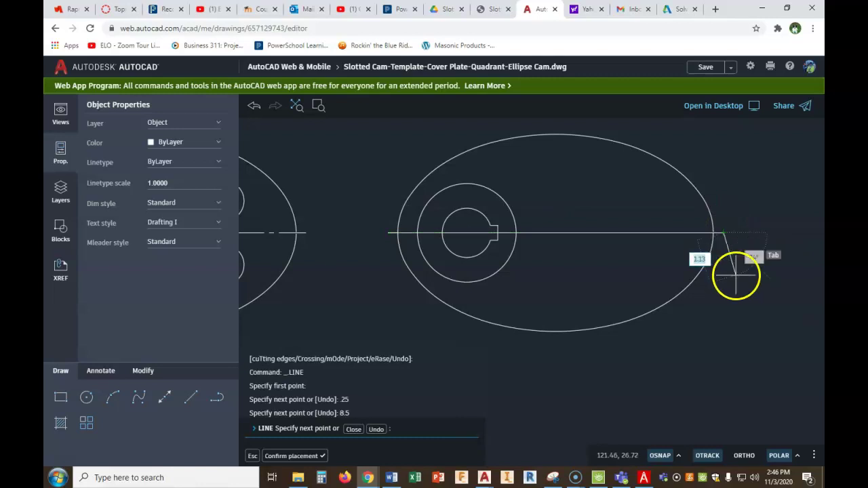
key("Escape")
key("Escape")
key("Escape")
key("Escape")
Erase the short 0.25 construction line at the ellipse's left end
left_click(375, 248)
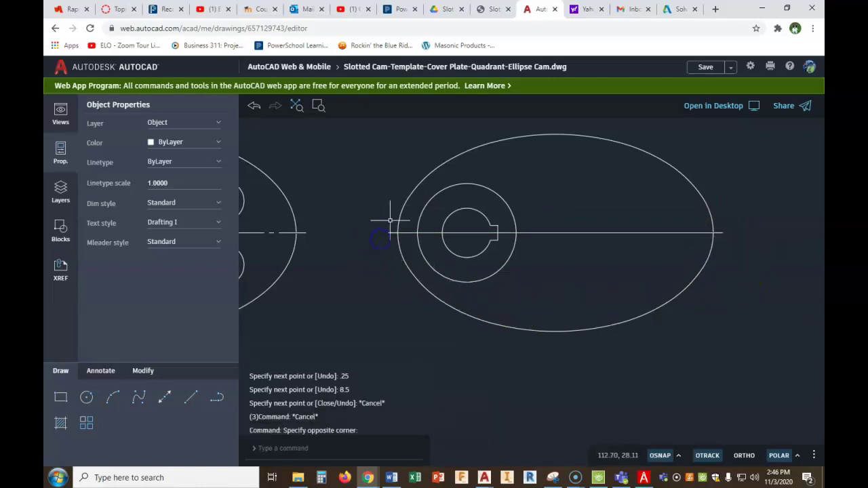
left_click(409, 223)
key("Delete")
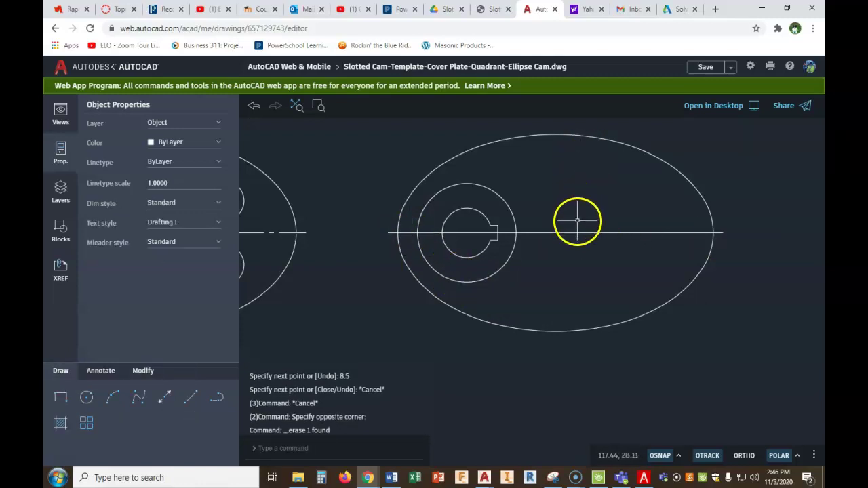
Draw a vertical line 5.5 long through the ellipse's center, starting 0.25 below its bottom quadrant
left_click(189, 398)
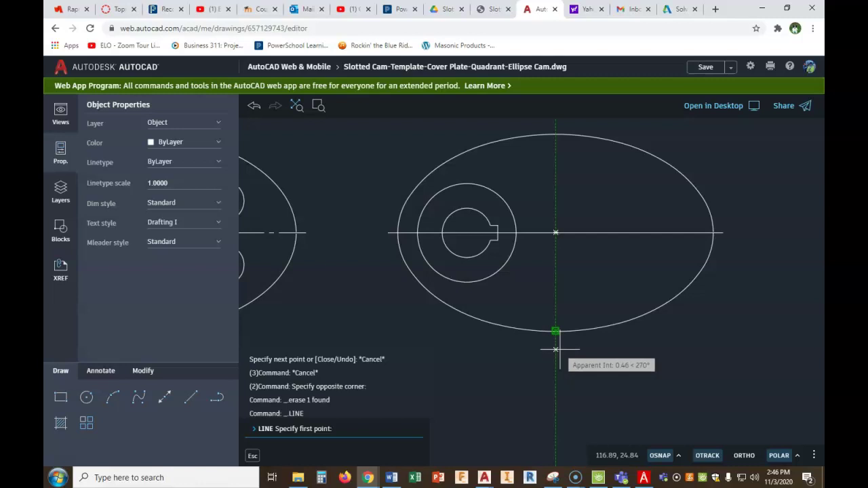
key("Return")
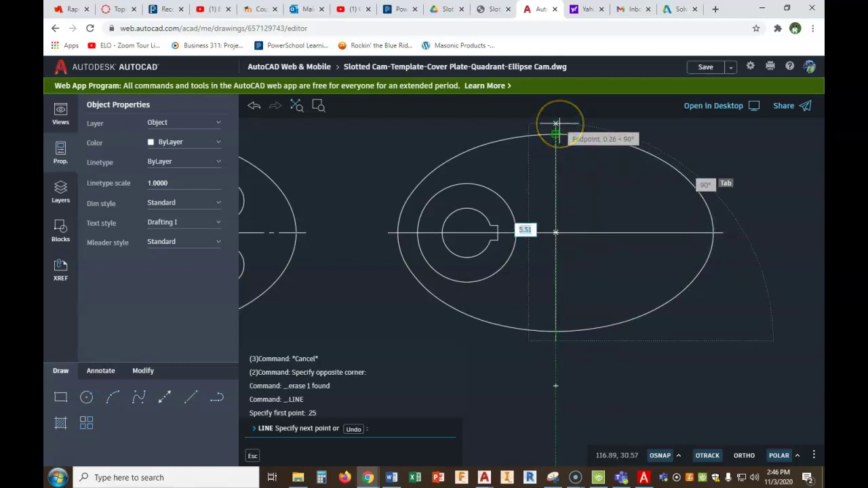
type("5.5")
key("Return")
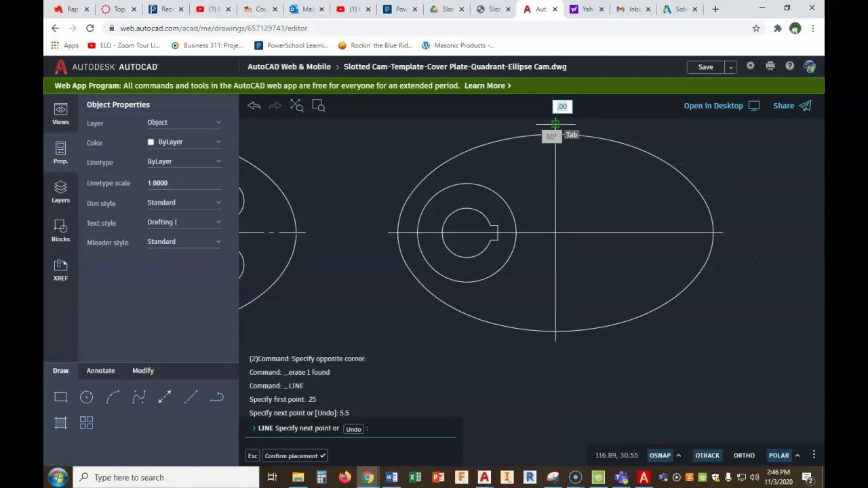
right_click(577, 189)
left_click(590, 195)
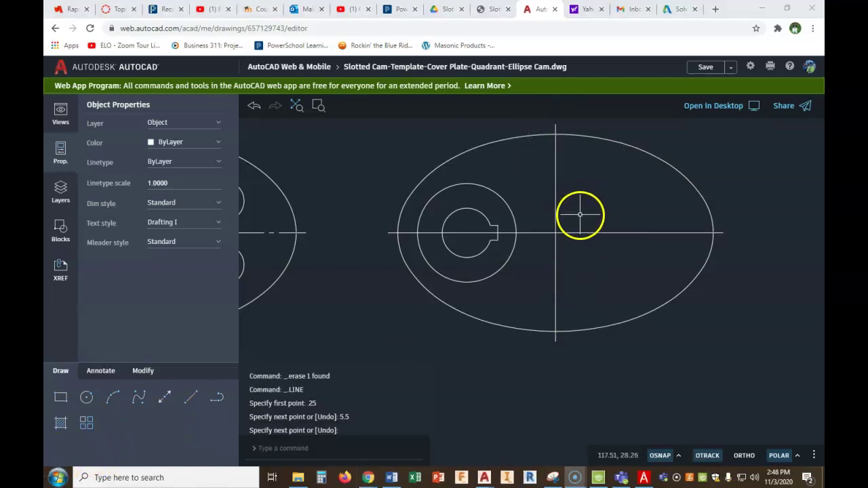
Move the horizontal and vertical lines crossing at the ellipse's center to the Center layer
left_click_drag(581, 215, 545, 246)
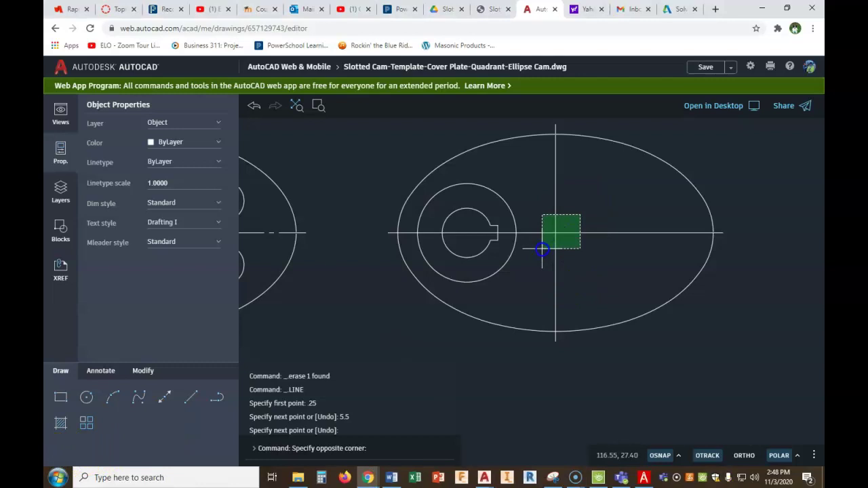
left_click(542, 249)
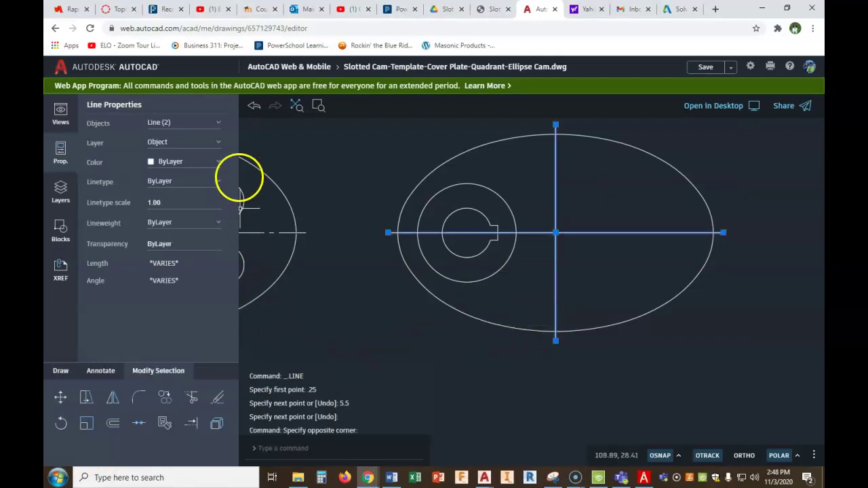
left_click(217, 145)
left_click(190, 128)
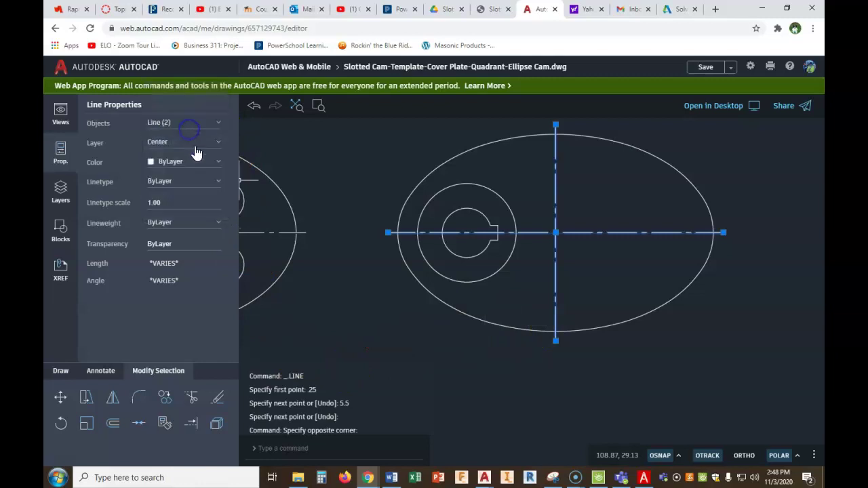
key("Escape")
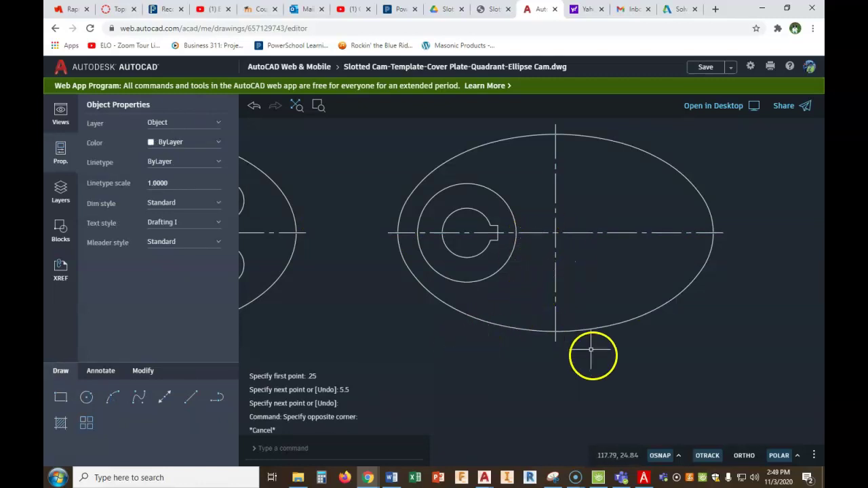
Check the rim thickness in the PDF, and draw a short horizontal marker line starting 5/8 below the ellipse's top quadrant
left_click(643, 478)
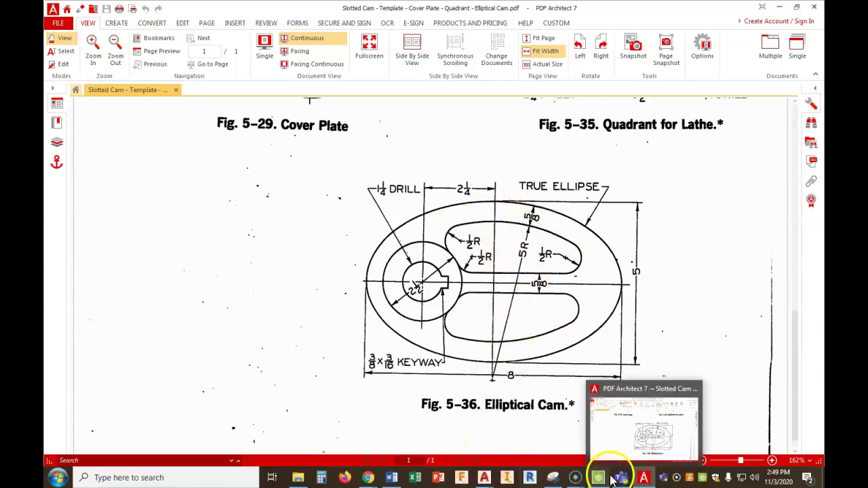
left_click(643, 478)
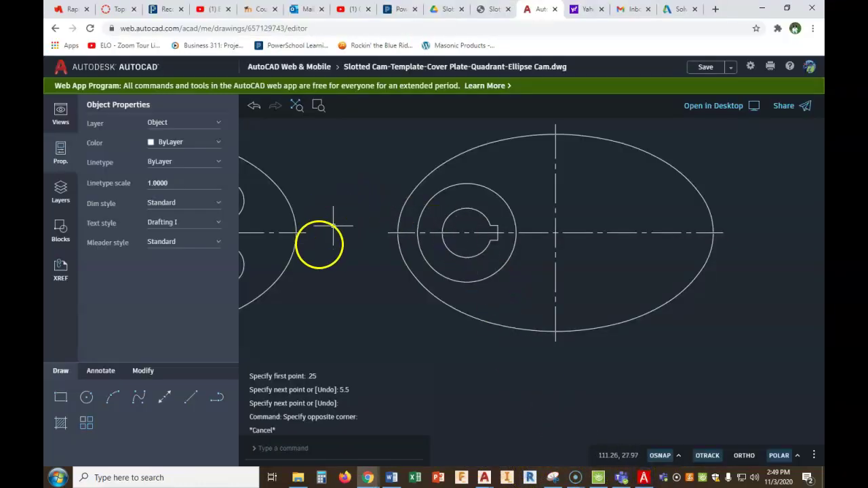
left_click(189, 397)
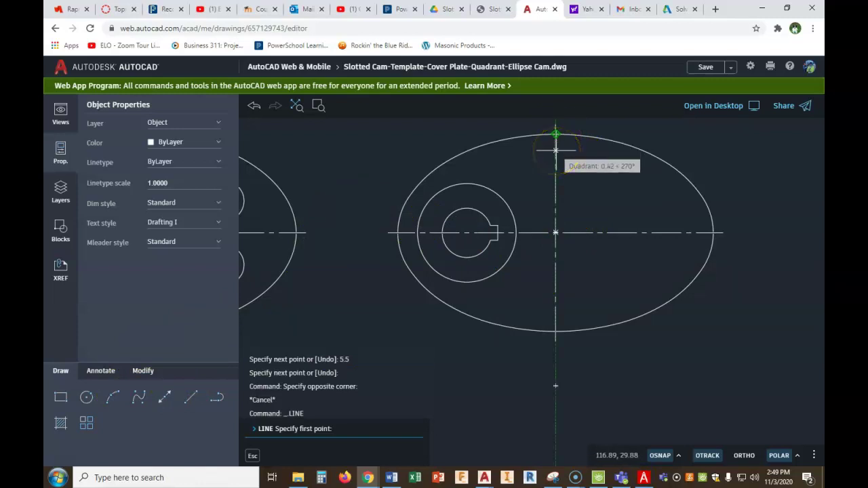
key("Return")
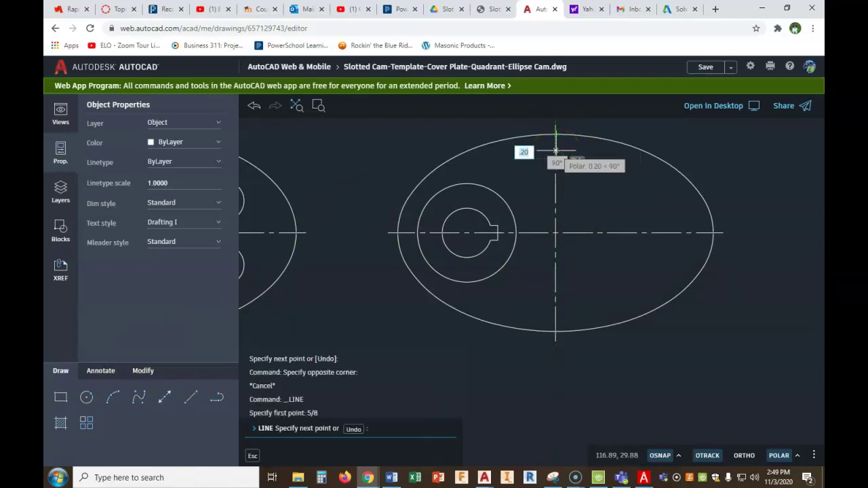
right_click(614, 146)
left_click(627, 170)
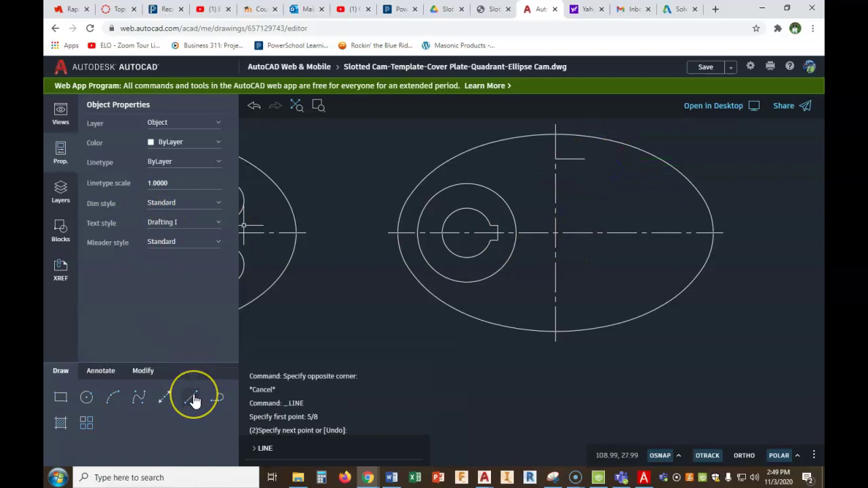
Draw a circle centered 5 straight below the marker line's left end, with its radius reaching that endpoint
left_click(86, 398)
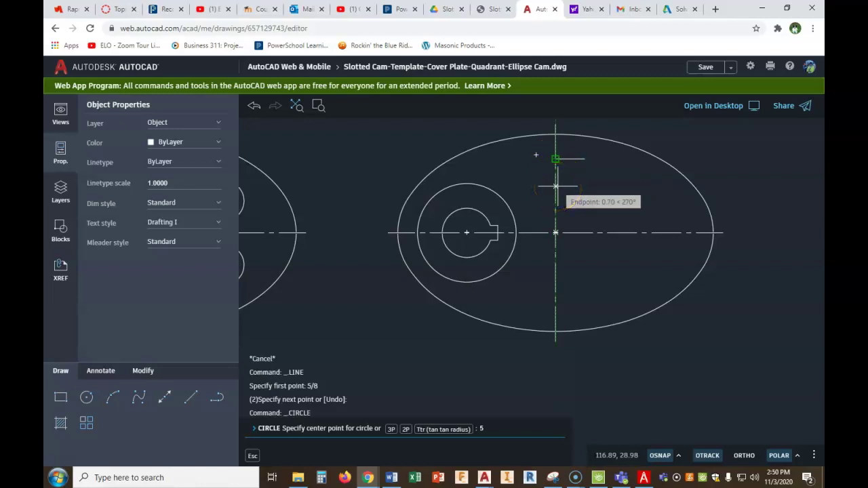
key("Return")
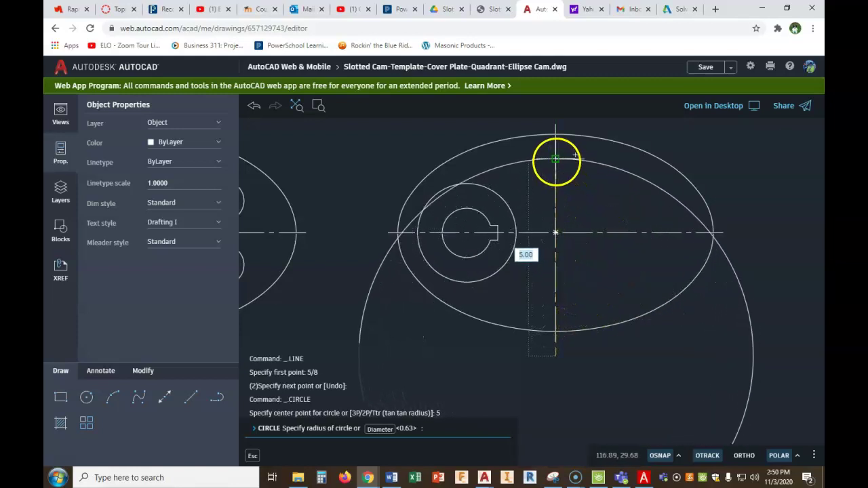
left_click(555, 159)
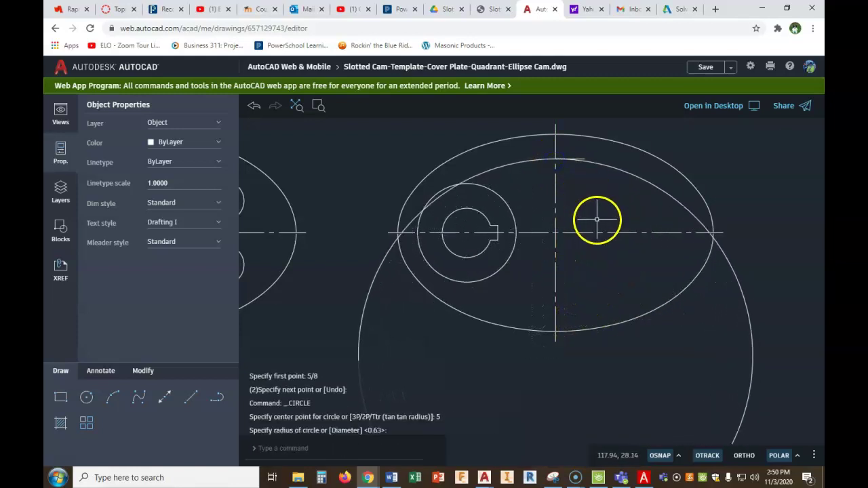
Erase the short horizontal marker line at the top of the large circle
key("Escape")
left_click(529, 180)
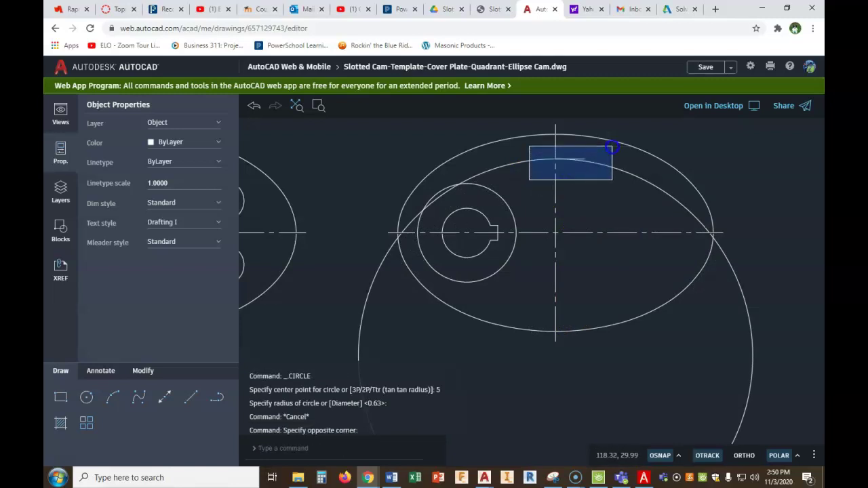
left_click(611, 148)
key("Delete")
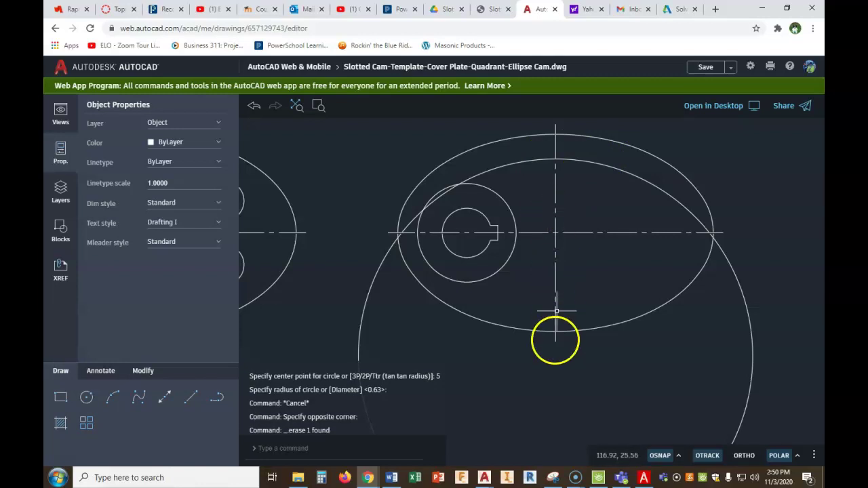
Check the web thickness in the PDF, and draw a horizontal line about 2.66 long to the right, starting 5/16 above the ellipse's center
left_click(643, 477)
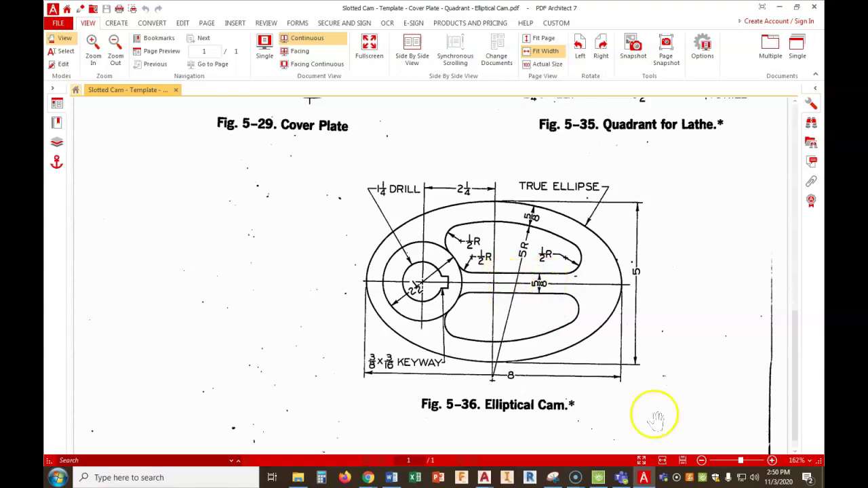
left_click(641, 477)
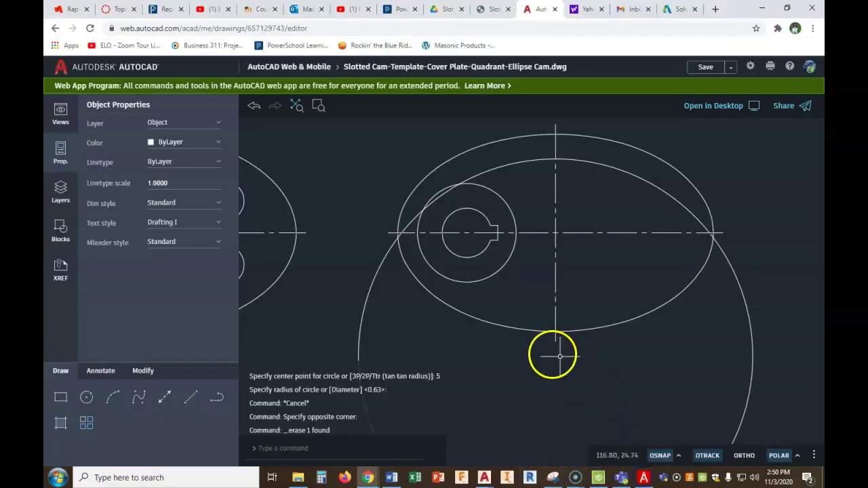
left_click(192, 398)
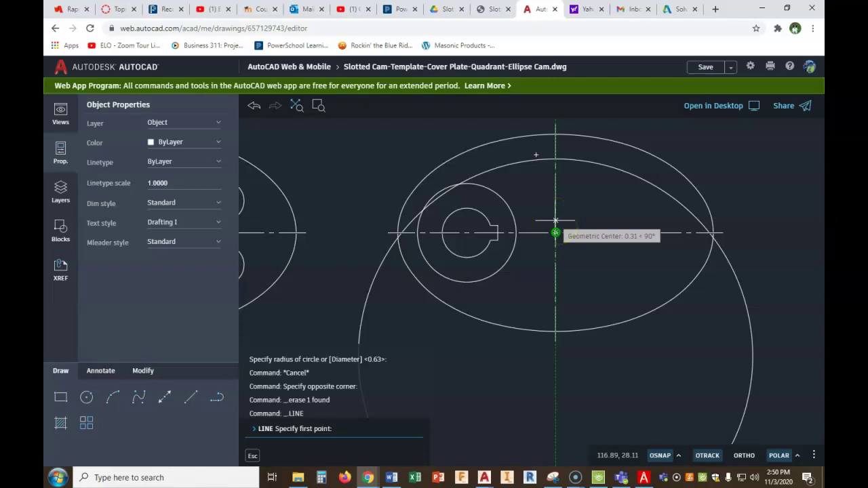
type("5/16")
key("Return")
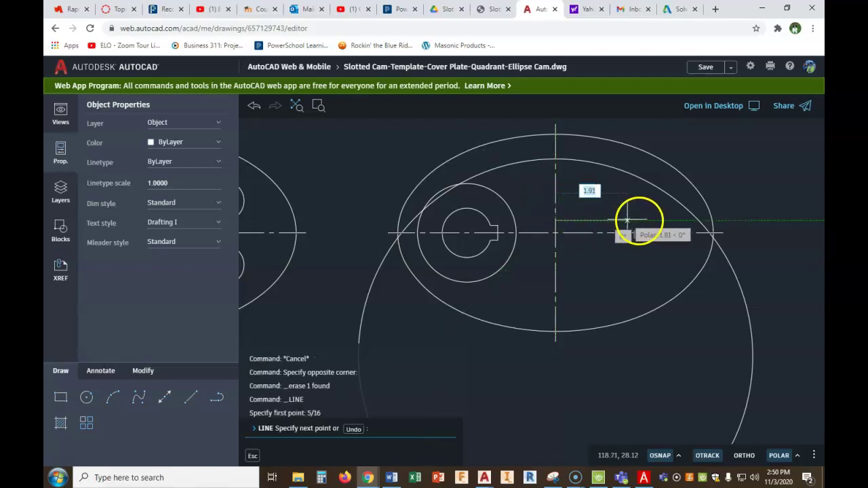
left_click(660, 221)
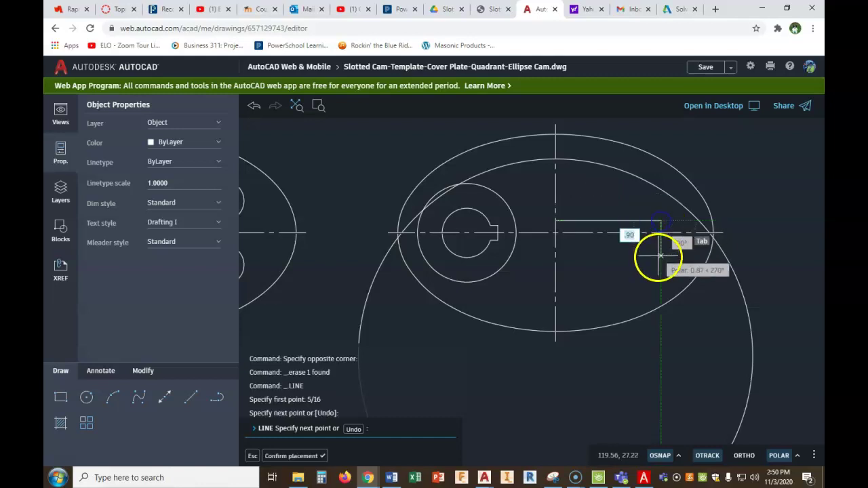
right_click(660, 258)
left_click(675, 270)
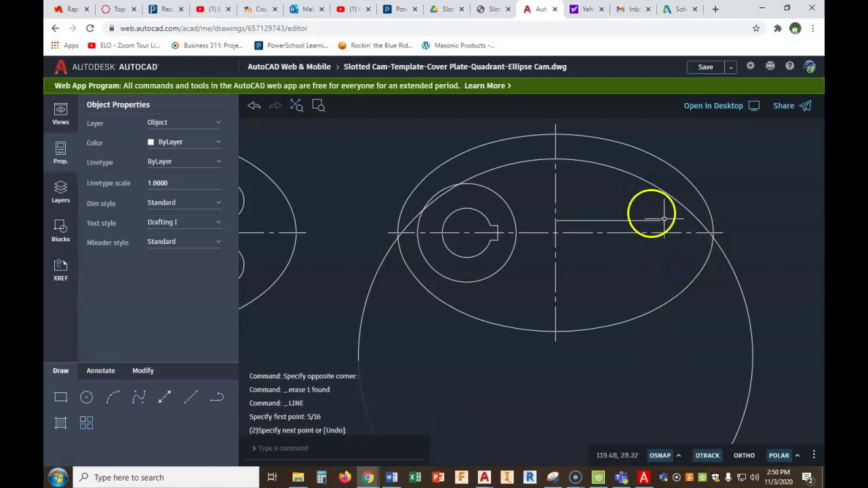
Stretch the new horizontal line's left end past the vertical centerline toward the hub circle
left_click(570, 220)
left_click(555, 220)
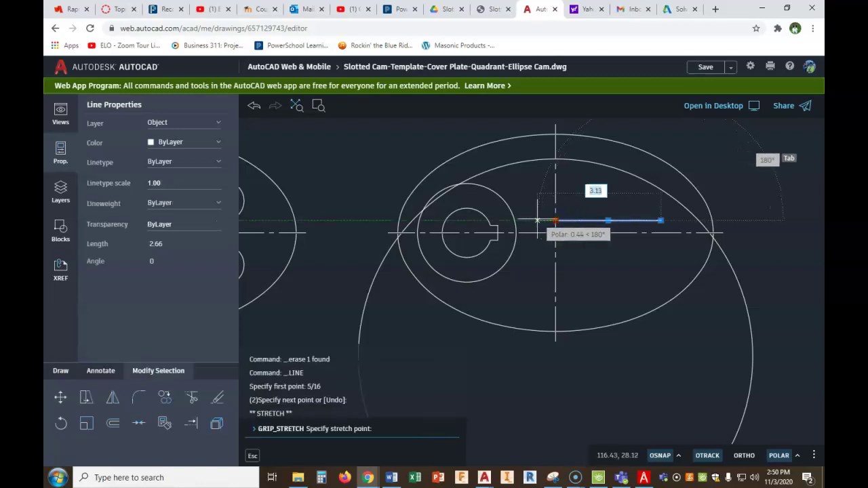
left_click(530, 221)
key("Escape")
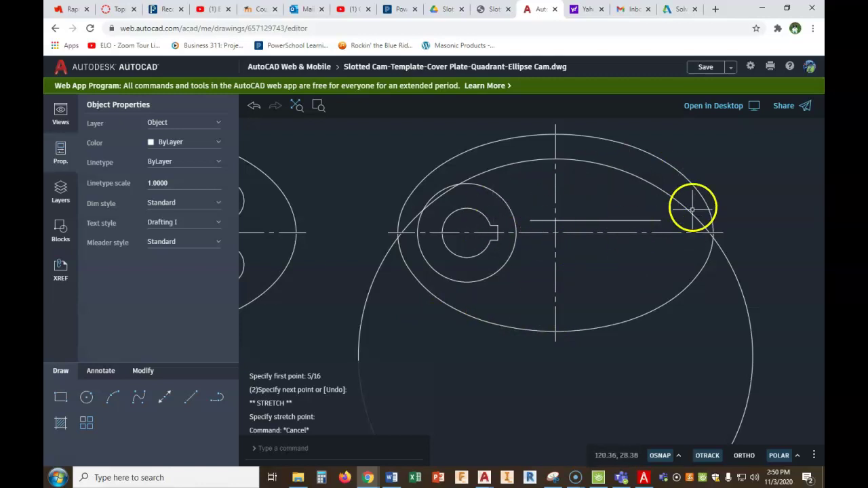
Check the opening's corner radii in the PDF, and fillet the large circle to the hub circle with a 0.5 radius
left_click(640, 478)
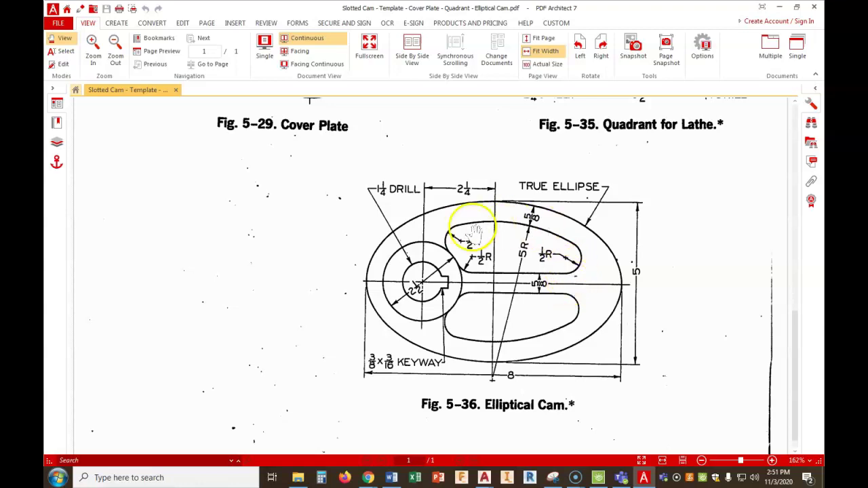
left_click(644, 478)
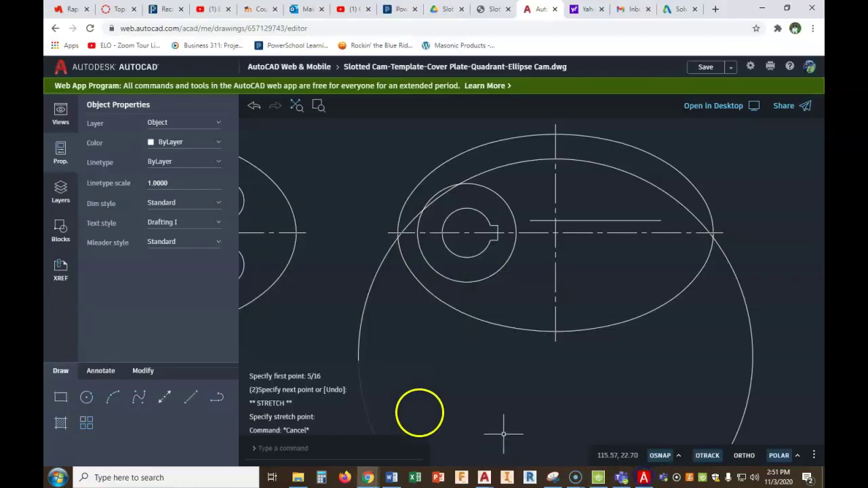
left_click(144, 371)
left_click(140, 399)
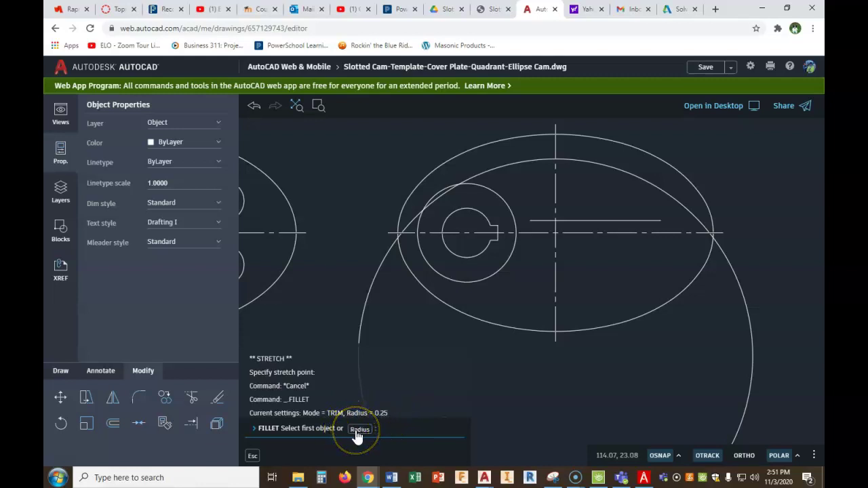
left_click(359, 430)
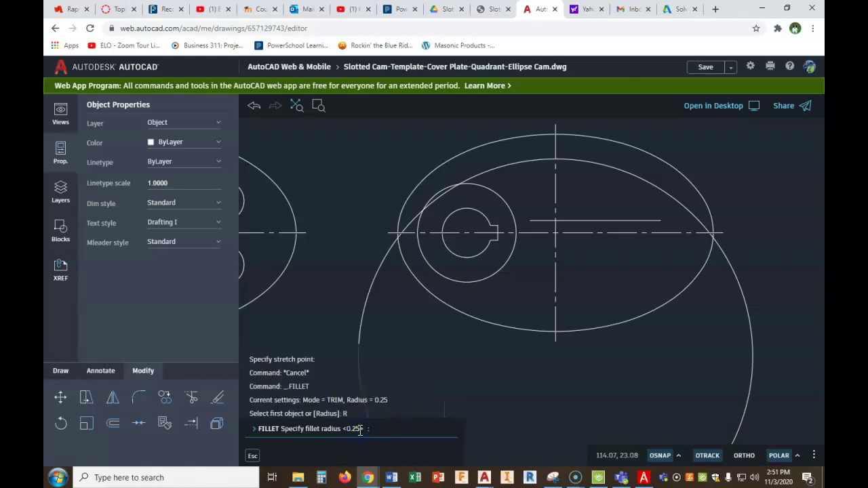
type(".5")
key("Return")
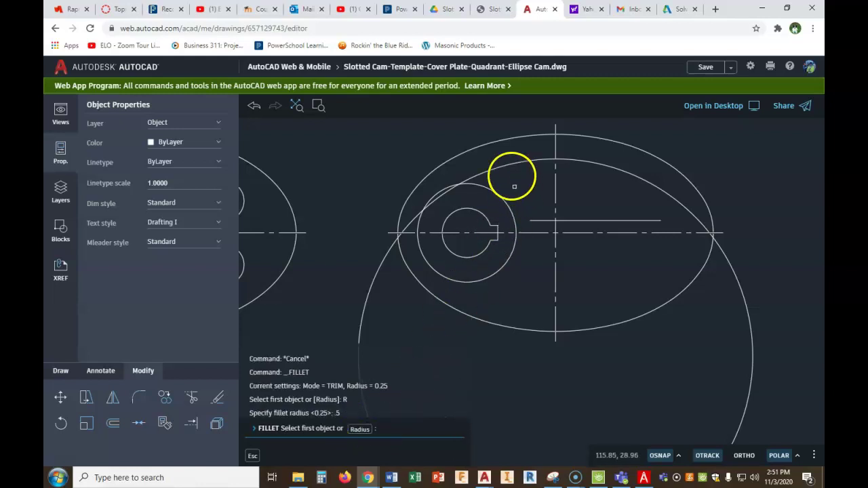
left_click(509, 165)
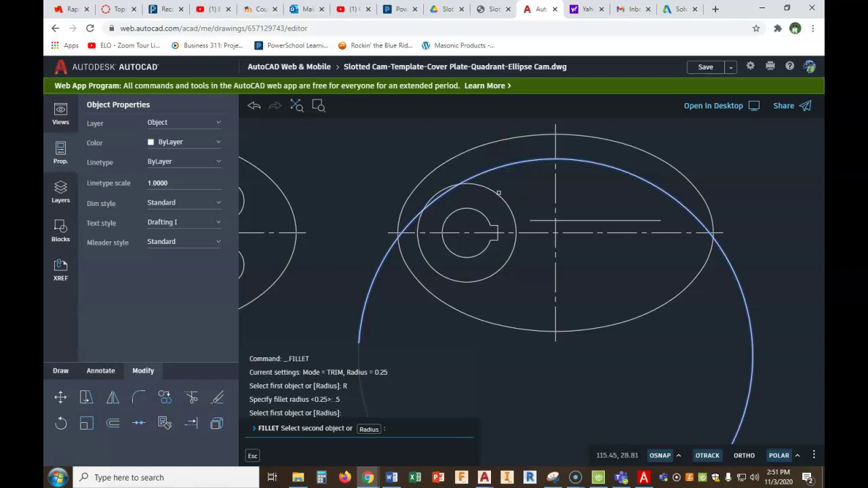
left_click(500, 192)
Fillet the horizontal line to the hub circle at its left end and to the large circle at its right end, keeping the 0.5 radius
right_click(525, 186)
left_click(537, 194)
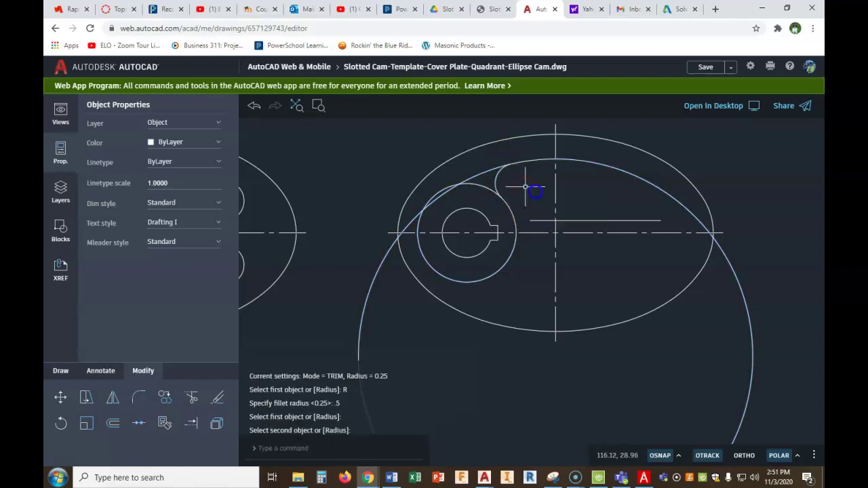
left_click(542, 219)
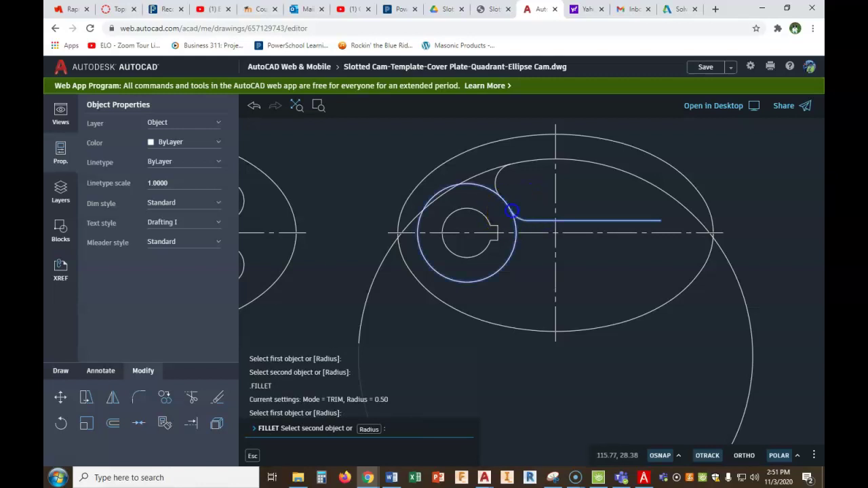
left_click(507, 204)
right_click(538, 185)
left_click(583, 198)
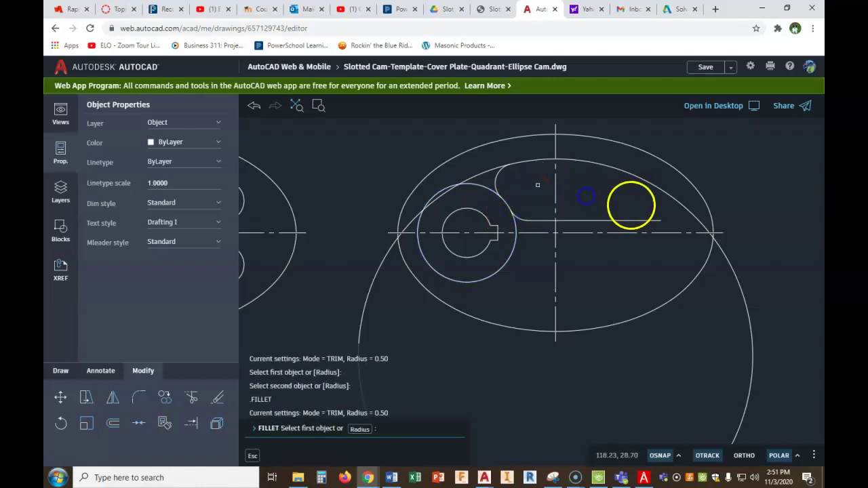
left_click(642, 220)
left_click(646, 190)
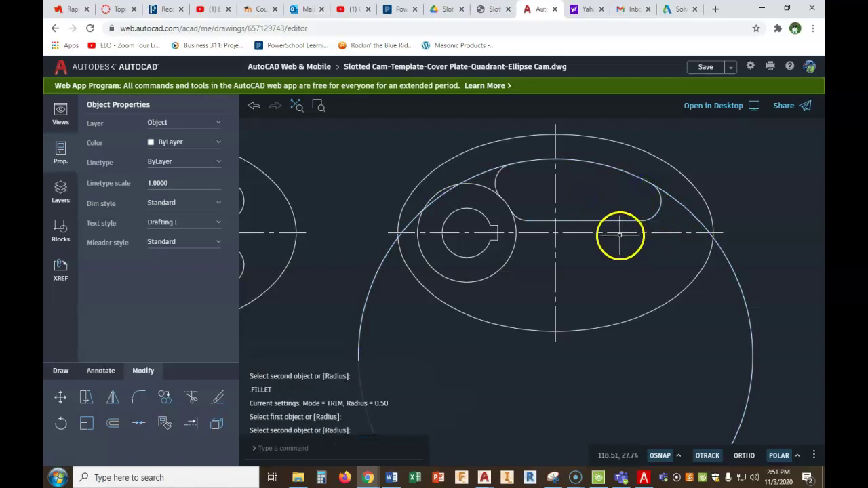
Trim away all of the large circle beyond the upper opening's two corner fillets, leaving only the opening's top arc
left_click(191, 397)
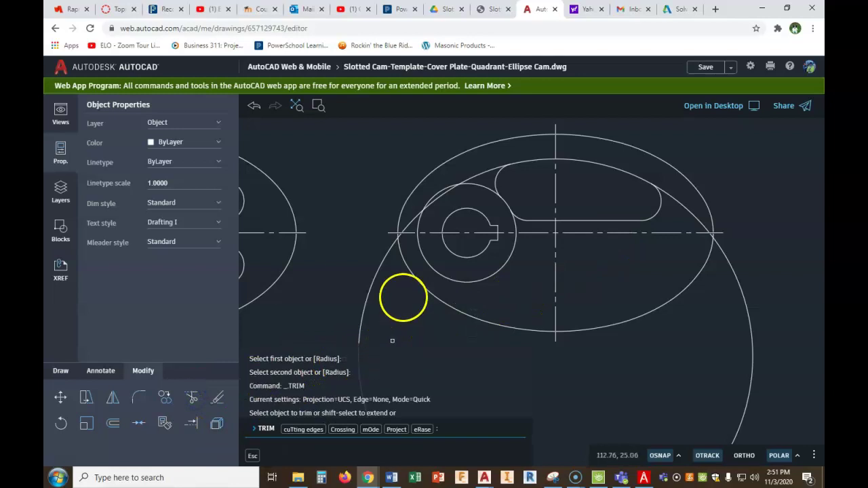
left_click(484, 170)
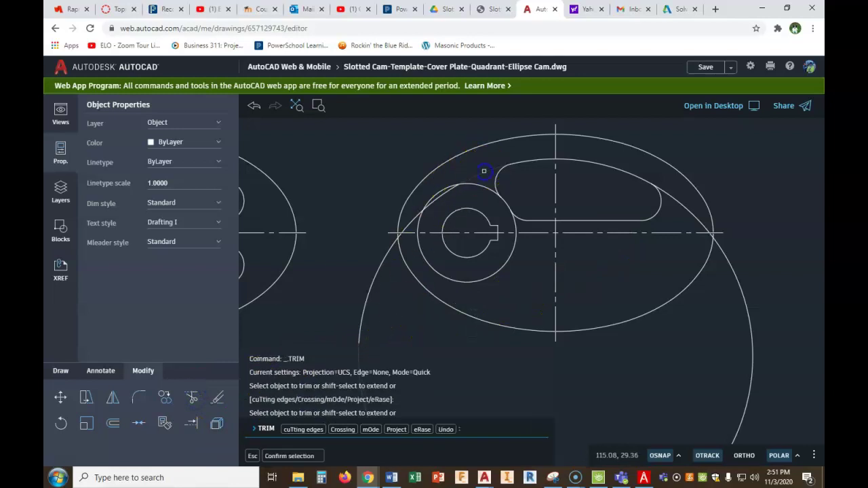
left_click(444, 195)
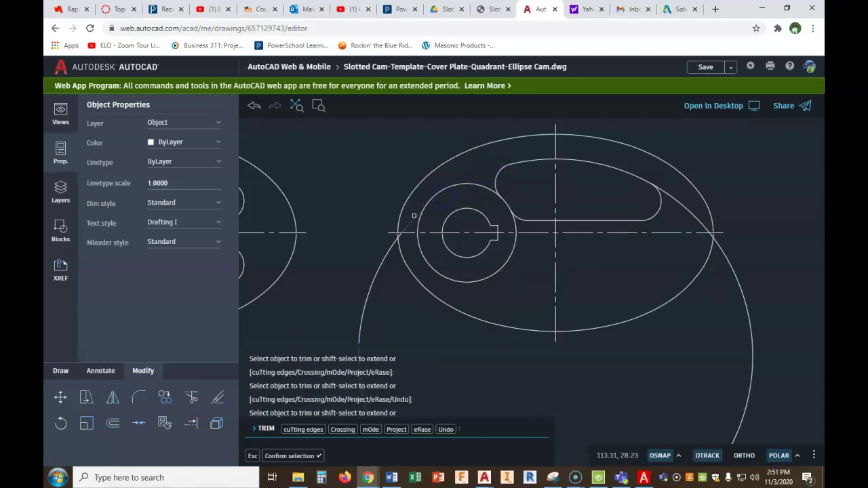
left_click(412, 221)
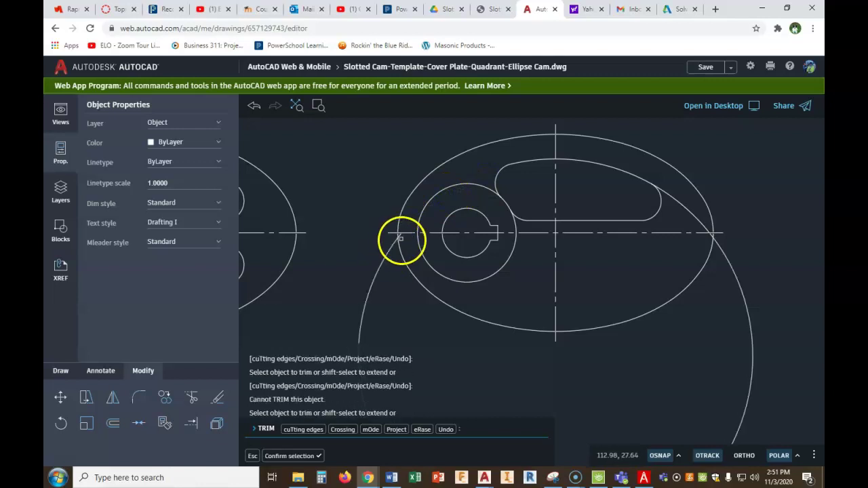
scroll(397, 236, "up", 2)
left_click(399, 232)
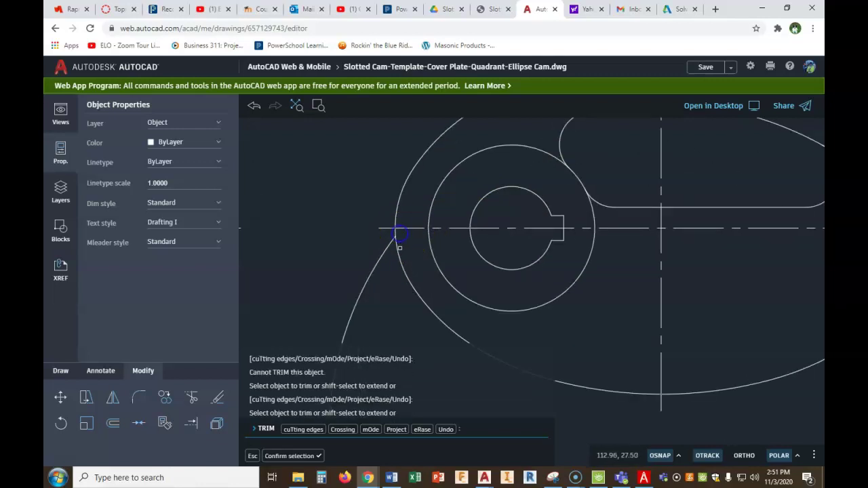
left_click(383, 254)
scroll(436, 251, "down", 2)
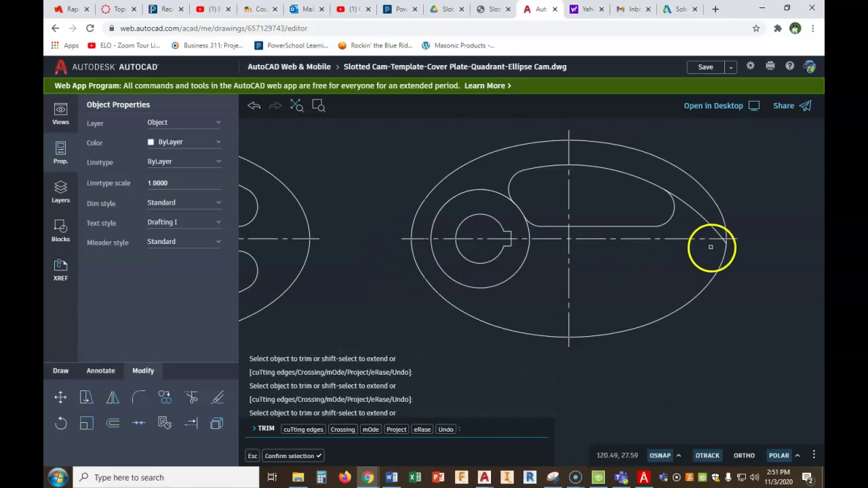
left_click(723, 242)
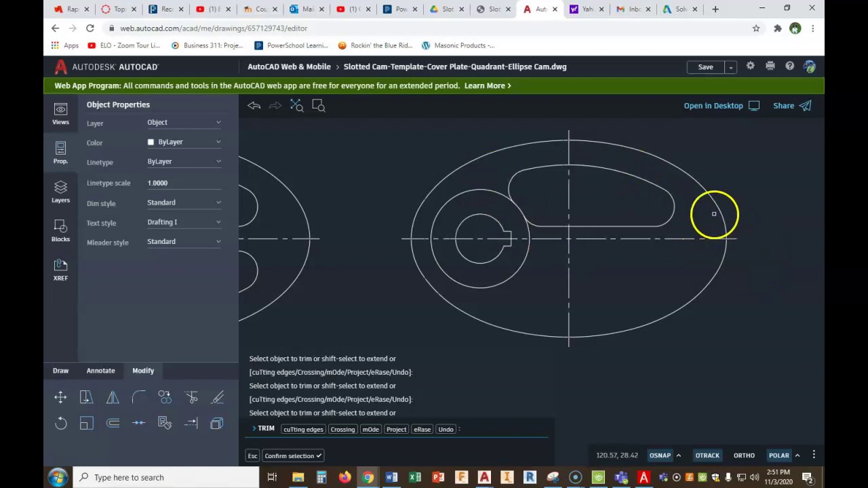
Check the lower opening in the PDF, and mirror the upper opening about the ellipse's horizontal centerline, keeping the source objects
left_click(644, 479)
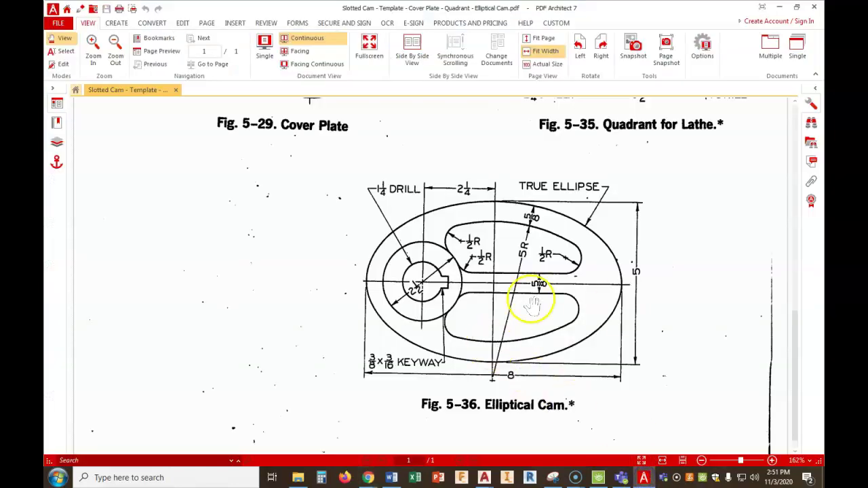
left_click(640, 478)
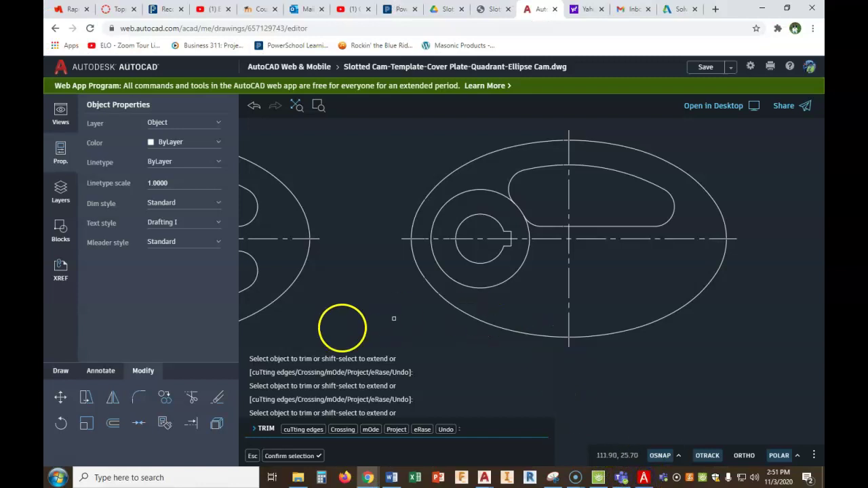
left_click(127, 401)
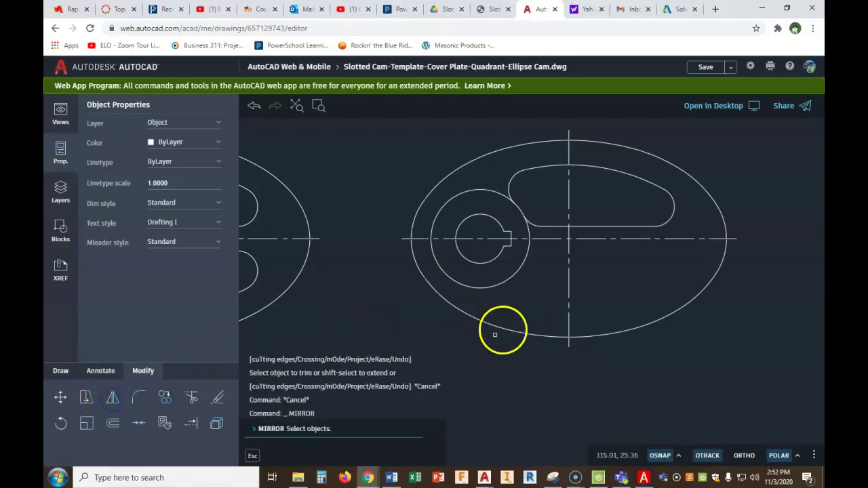
left_click(506, 225)
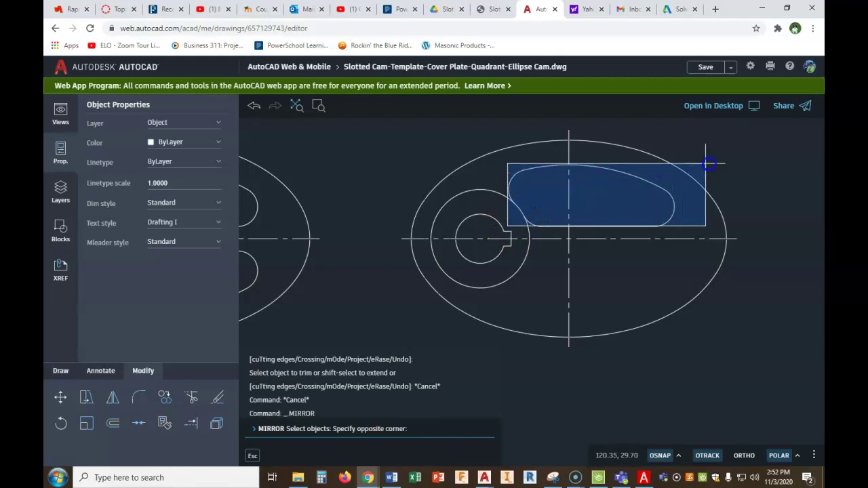
left_click(726, 157)
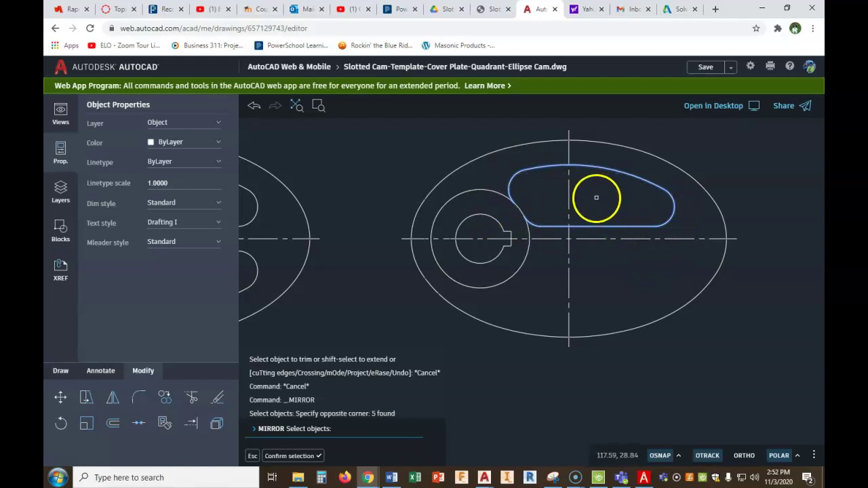
left_click(292, 456)
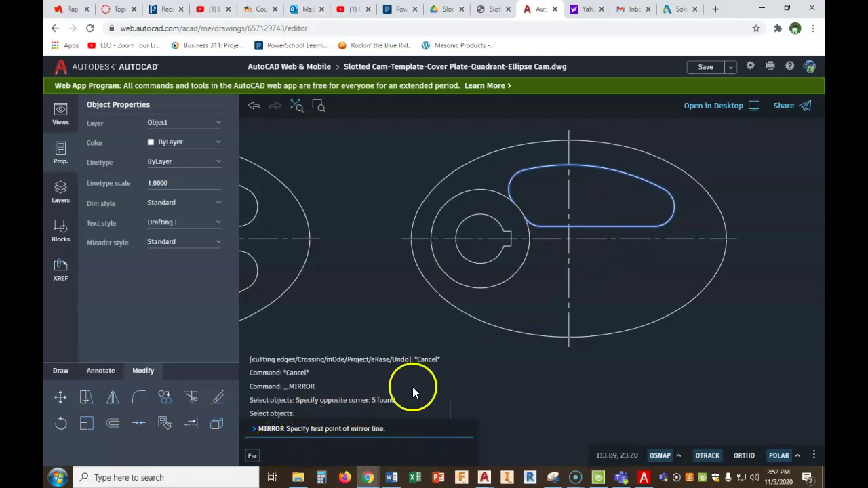
left_click(402, 239)
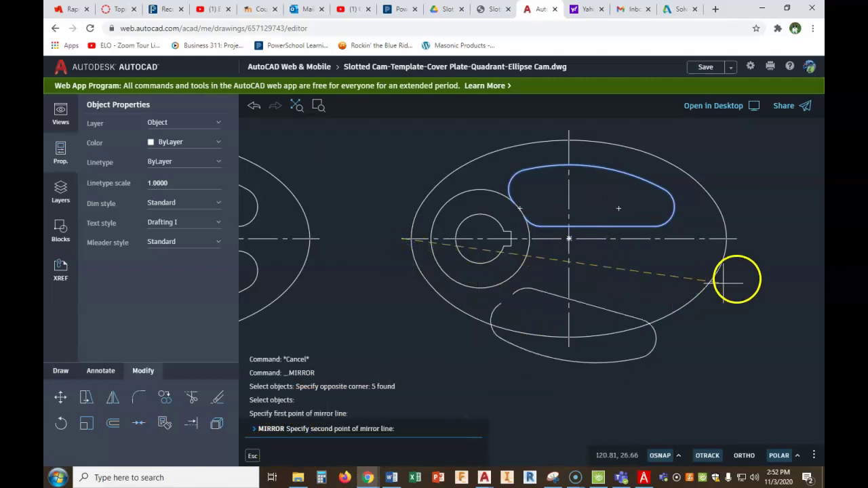
left_click(739, 238)
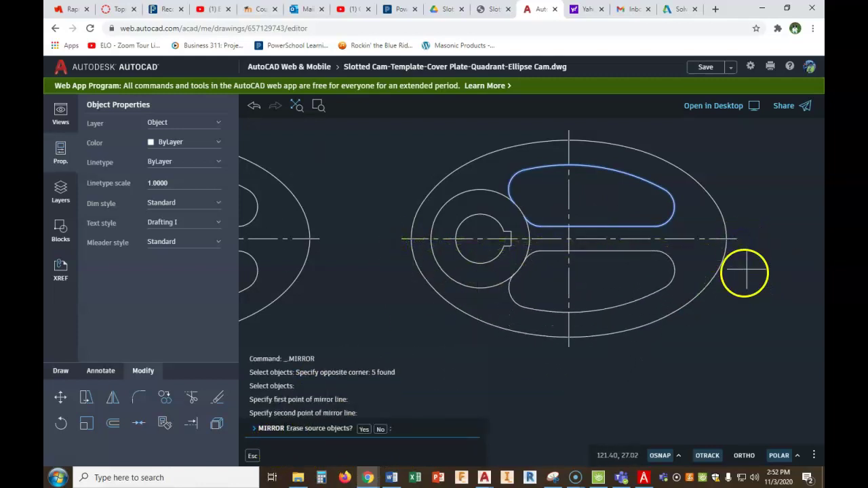
left_click(381, 430)
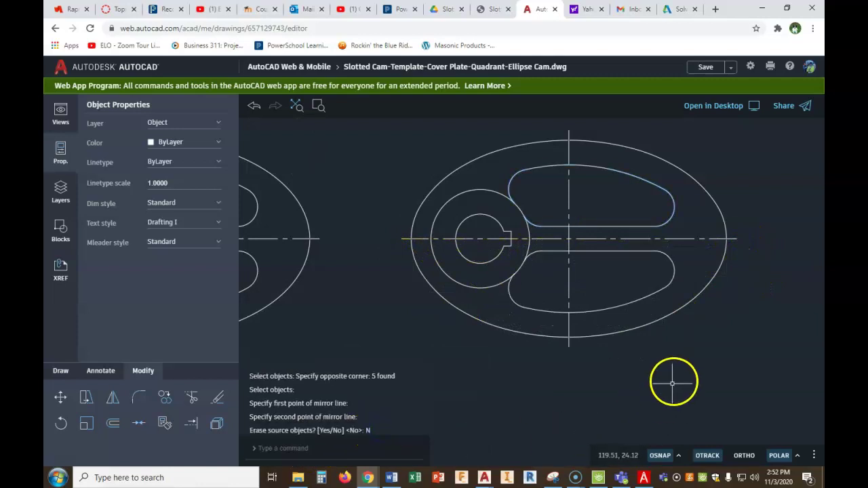
Compare the new cam with the finished example beside it, and examine the whole row of drawings in the file
scroll(674, 377, "down", 3)
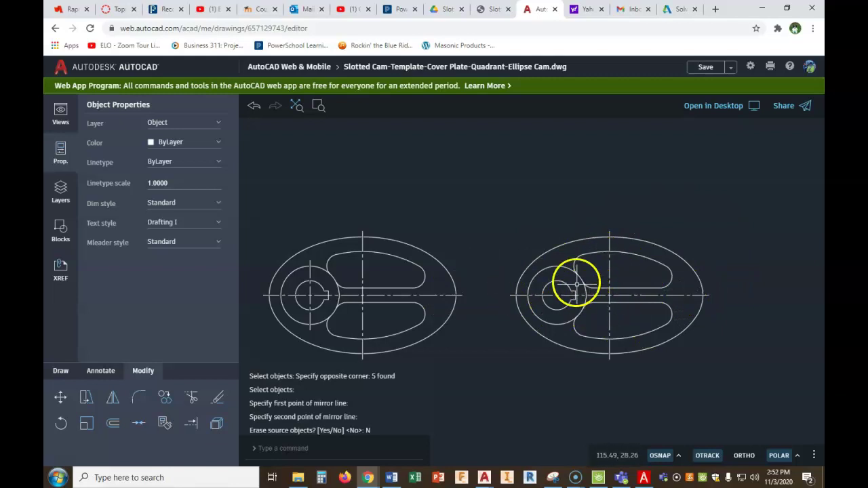
scroll(500, 303, "down", 1)
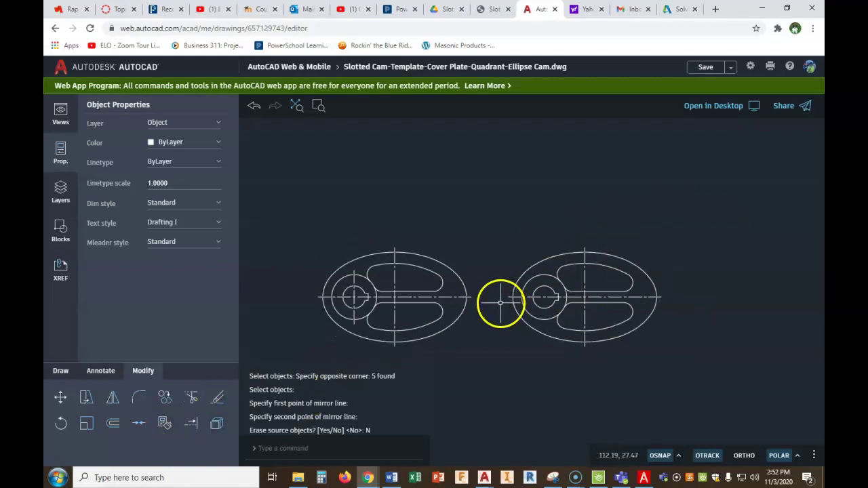
scroll(500, 303, "down", 2)
scroll(400, 295, "down", 3)
scroll(409, 302, "down", 2)
middle_click_drag(408, 302, 583, 284)
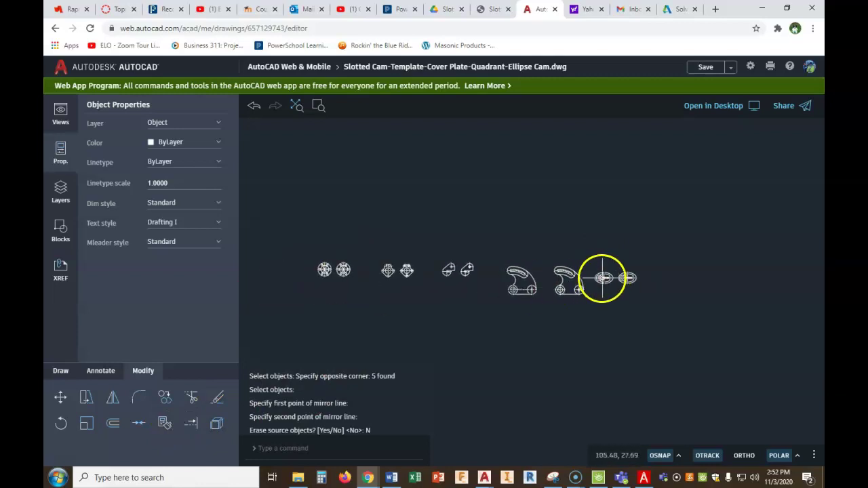